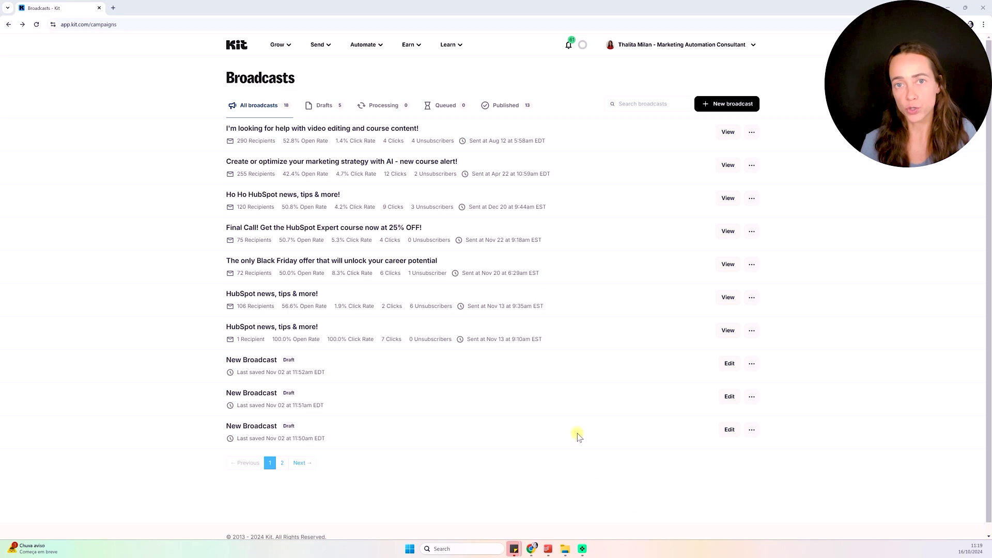
left_click(287, 46)
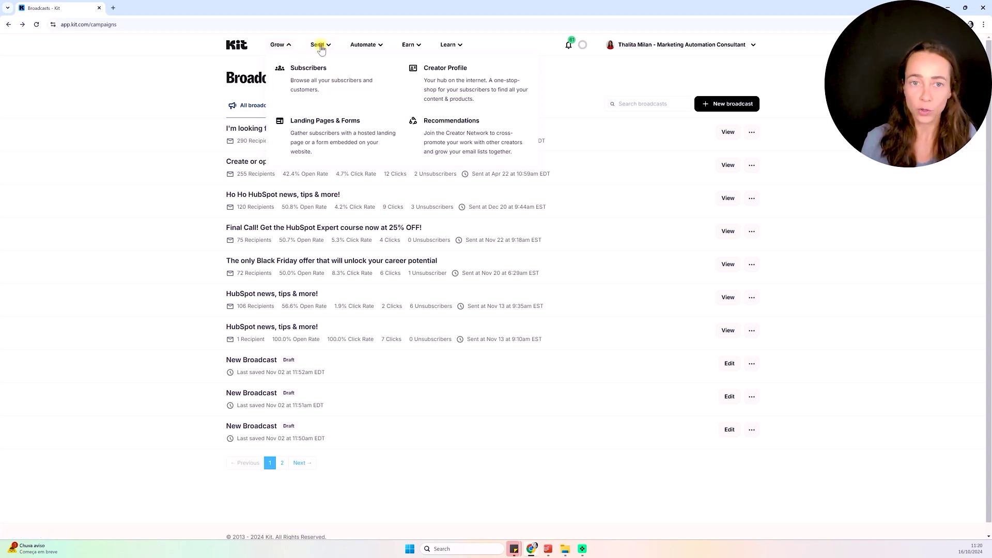
left_click(318, 44)
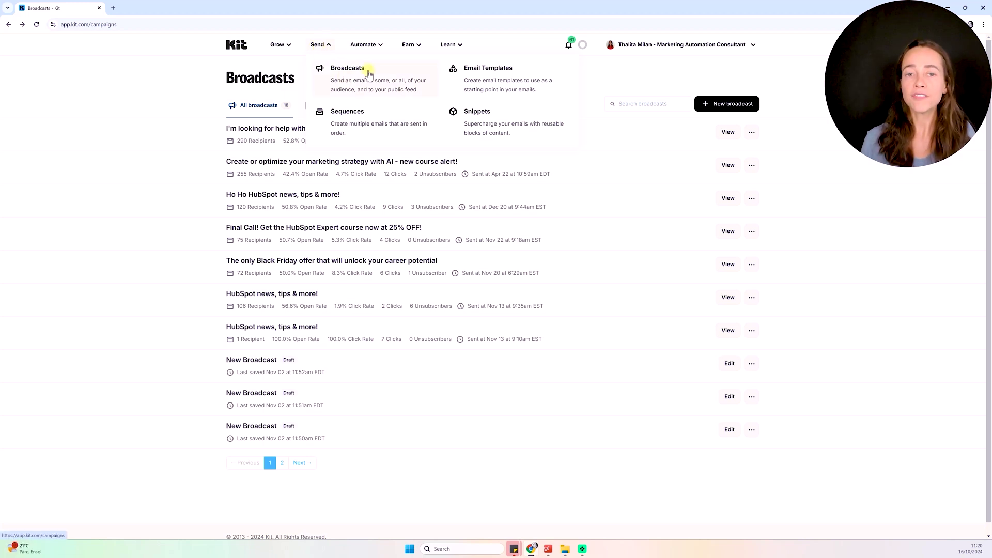
left_click(132, 118)
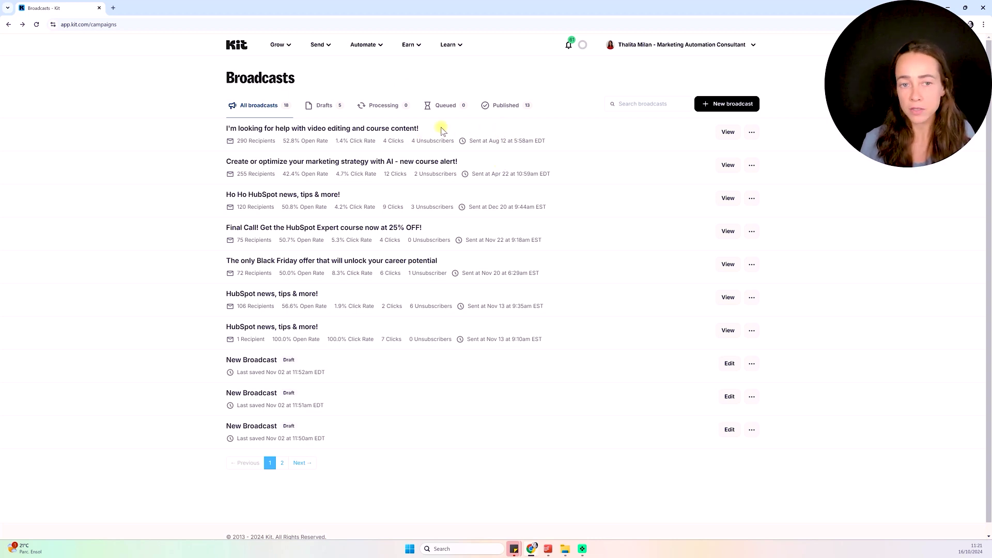
Step: View the report of the sent broadcast "I'm looking for help with video editing and course content!" and return to the broadcasts list
left_click(344, 129)
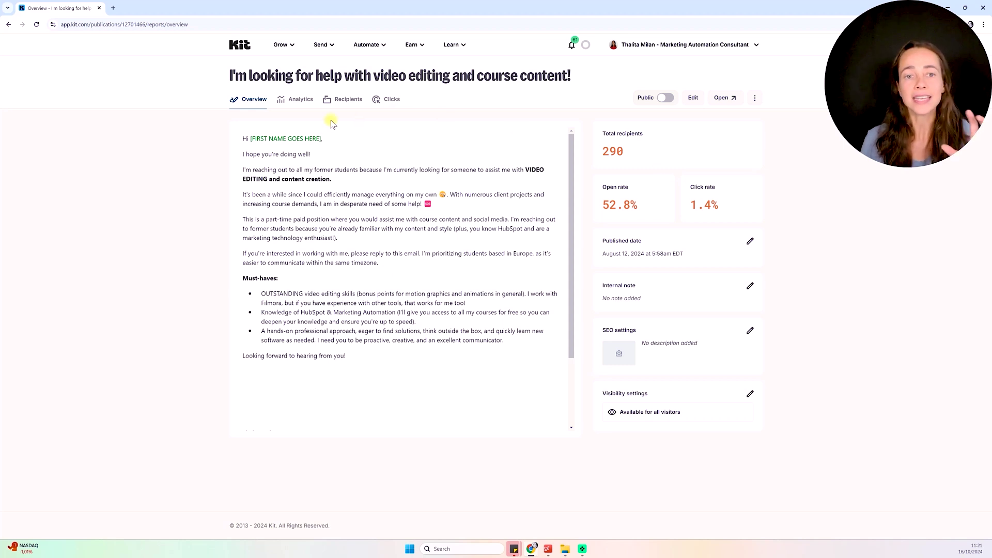
mouse_move(321, 45)
left_click(371, 75)
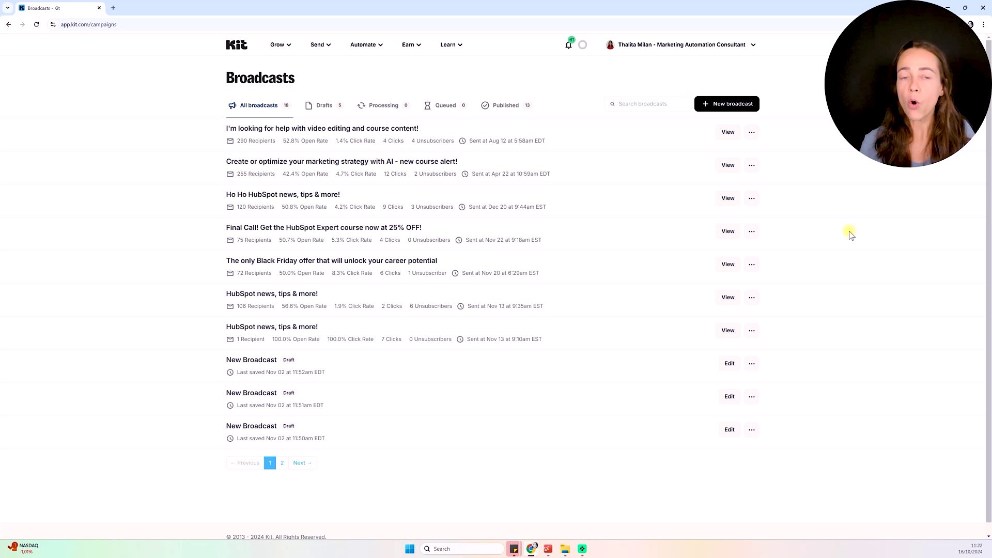
Step: Create a new broadcast from the "Text only" template after browsing the available templates and starting points
left_click(730, 103)
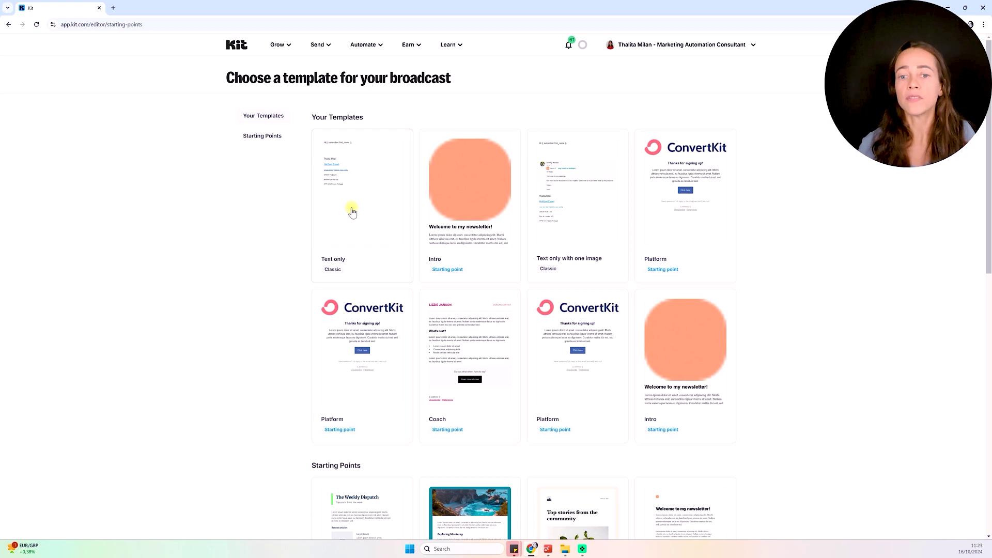
scroll(827, 231, "down", 5)
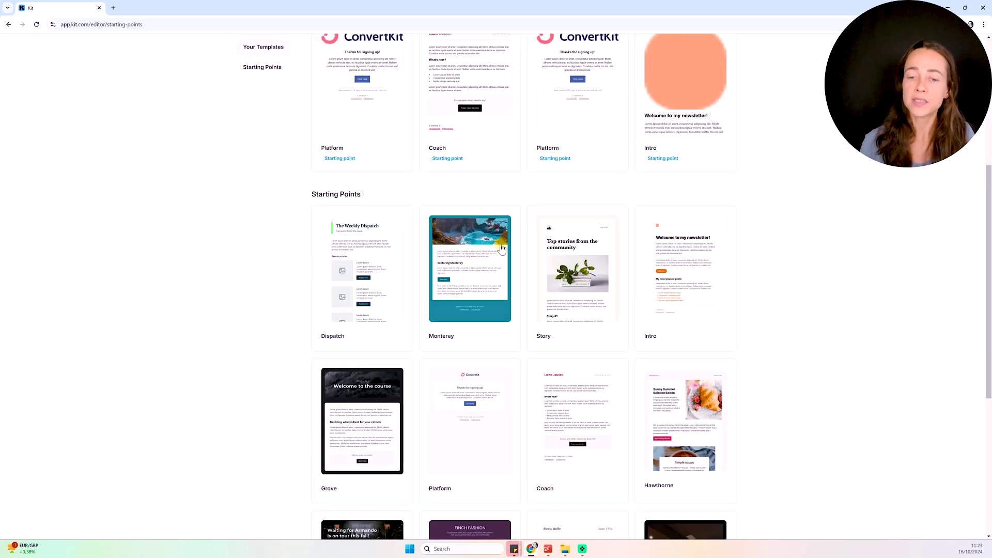
scroll(784, 381, "down", 5)
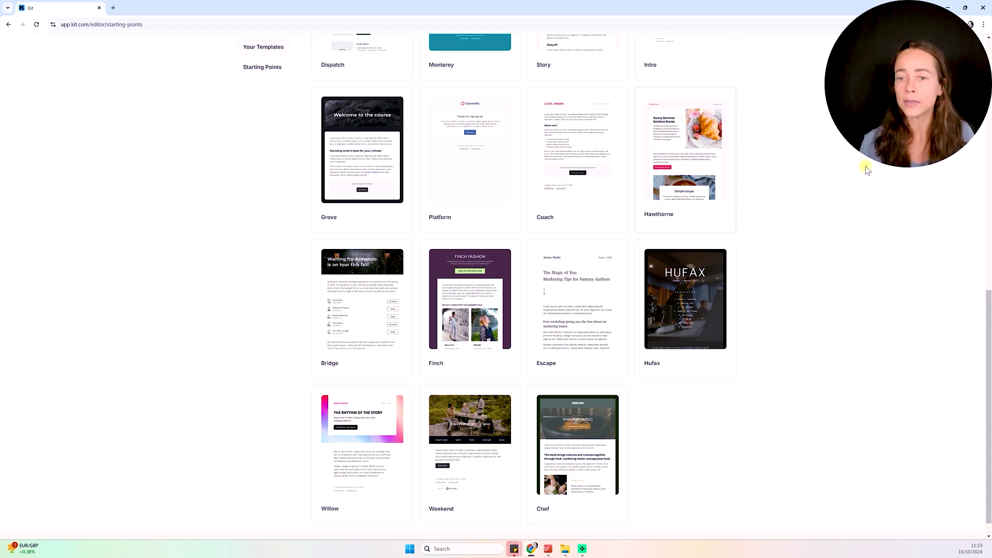
scroll(895, 186, "up", 6)
scroll(894, 186, "up", 3)
left_click(368, 201)
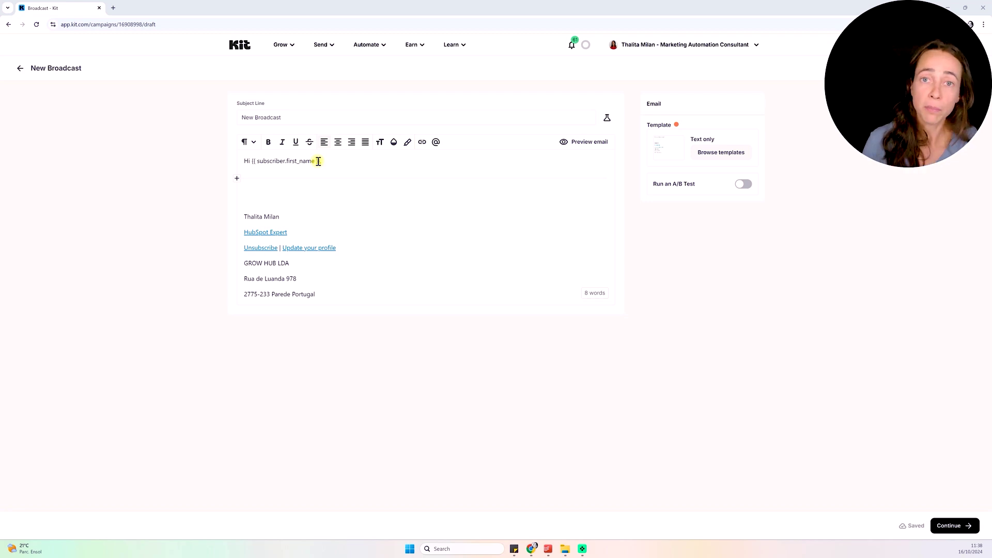
Step: Complete the greeting as "Hi {{ subscriber.first_name }}," and add the ConvertKit course announcement with its enroll link below, removing the empty lines before the signature
type("}},")
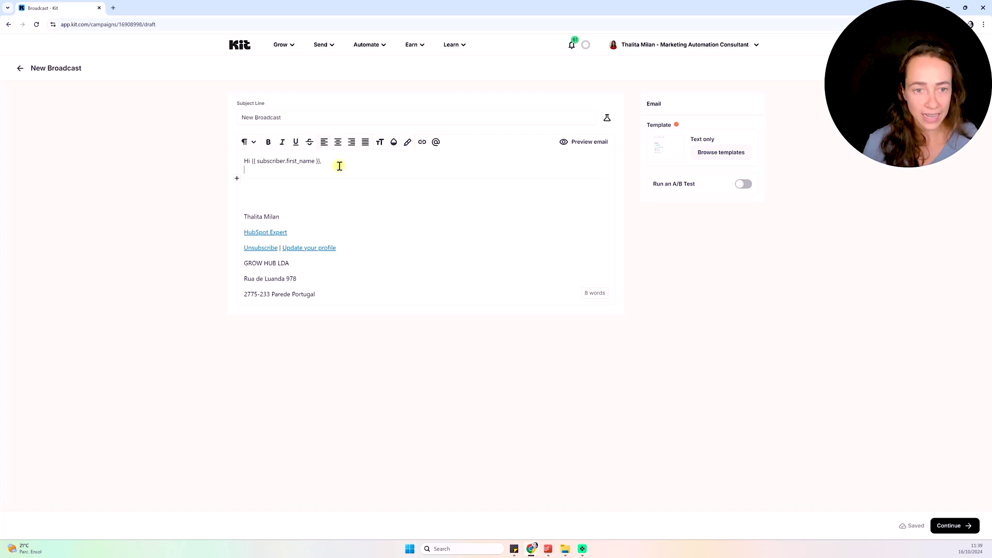
key("Return")
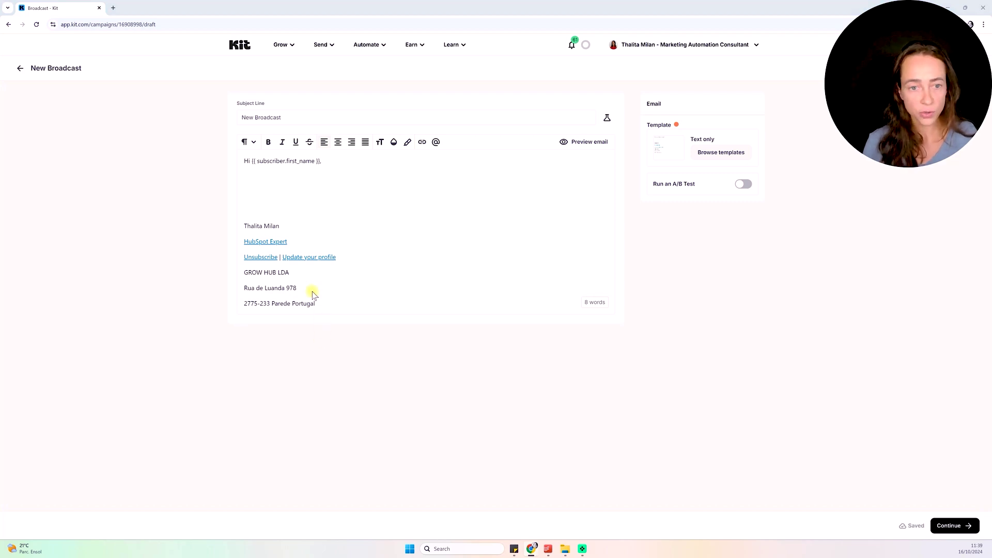
left_click(248, 176)
type("I'm excited to announce the launch of my latest quick course on a powerful automation strategy for ConvertKit! As a marketing automation consultant, I've designed this course to help you streamline your email marketing, save time, and boost conversions effortlessly. This strategy is perfect for anyone looking to get more out of ConvertKit's automation features without the headache. Ready to take your ConvertKit game to the next level? Click here to learn more and enroll now!")
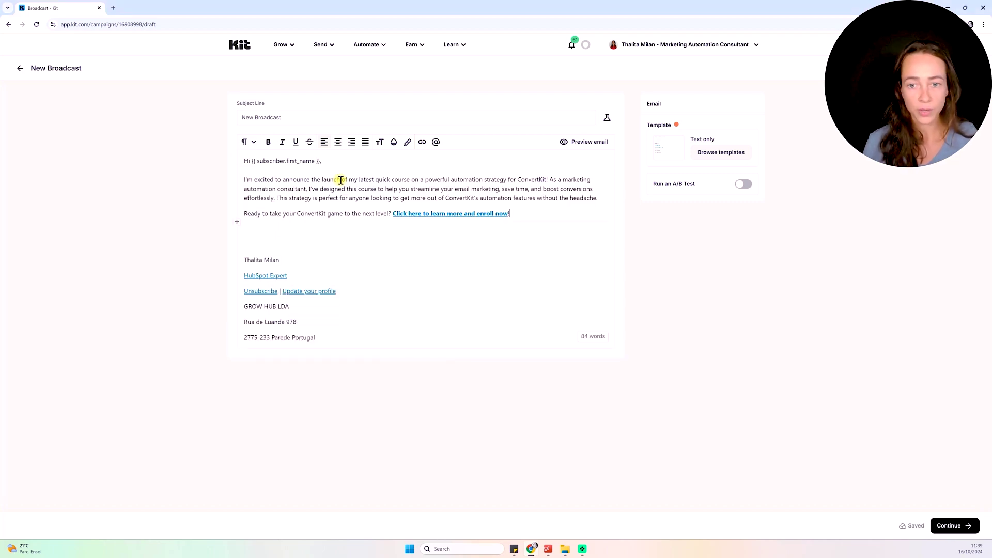
key("BackSpace")
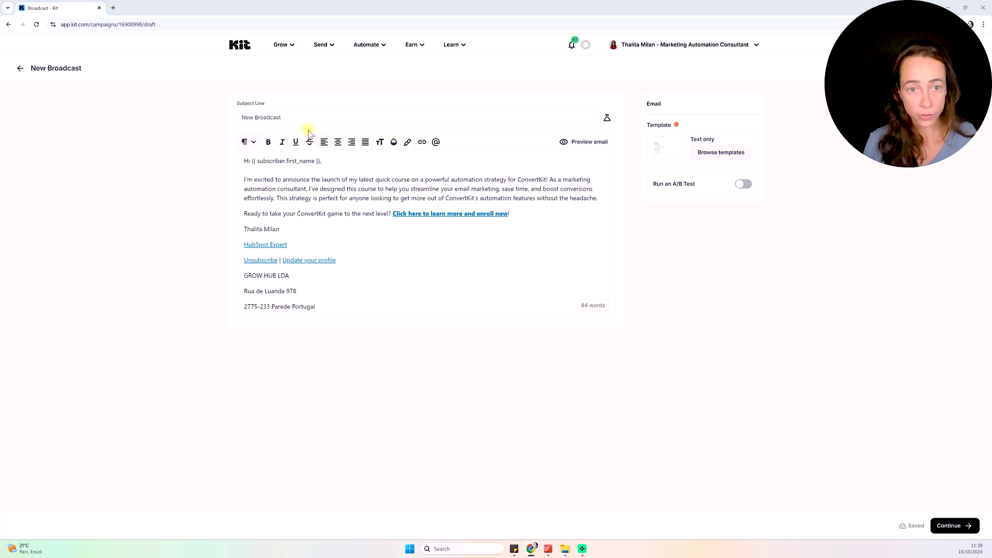
Step: Set the subject line to "New Course Launch: Killer Automation Strategy for ConvertKit!"
double_click(261, 117)
key("BackSpace")
key("BackSpace")
key("BackSpace")
type("New Course Launch: Killer Automation Strategy for ConvertKit!")
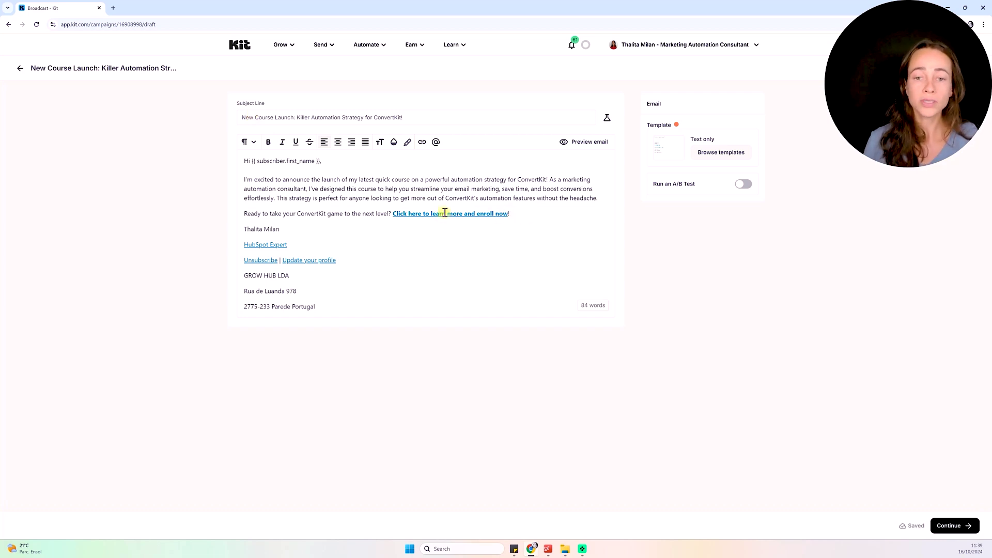
Step: Break the "Click here to learn more and enroll now" link onto its own line with an empty line above it
left_click(394, 214)
key("Return")
key("Return")
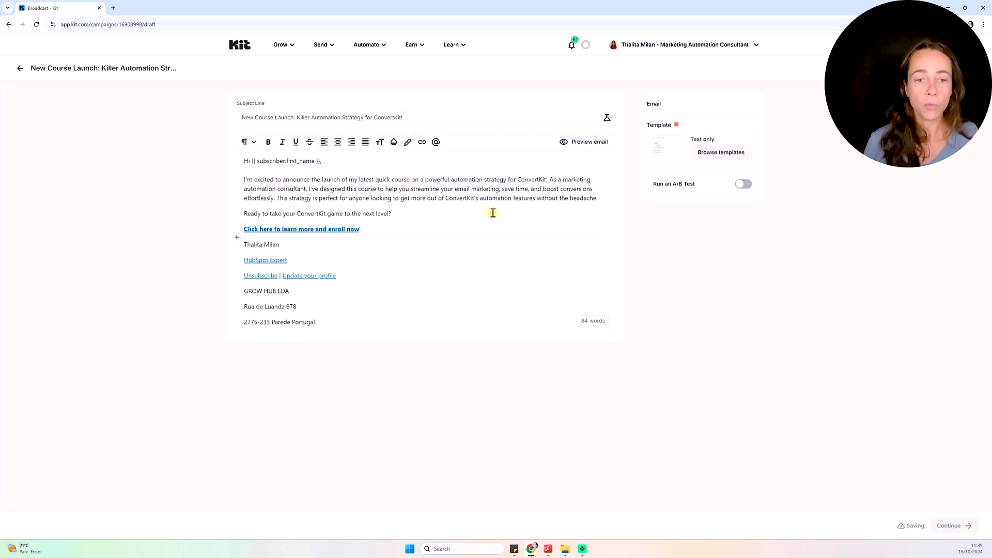
key("Up")
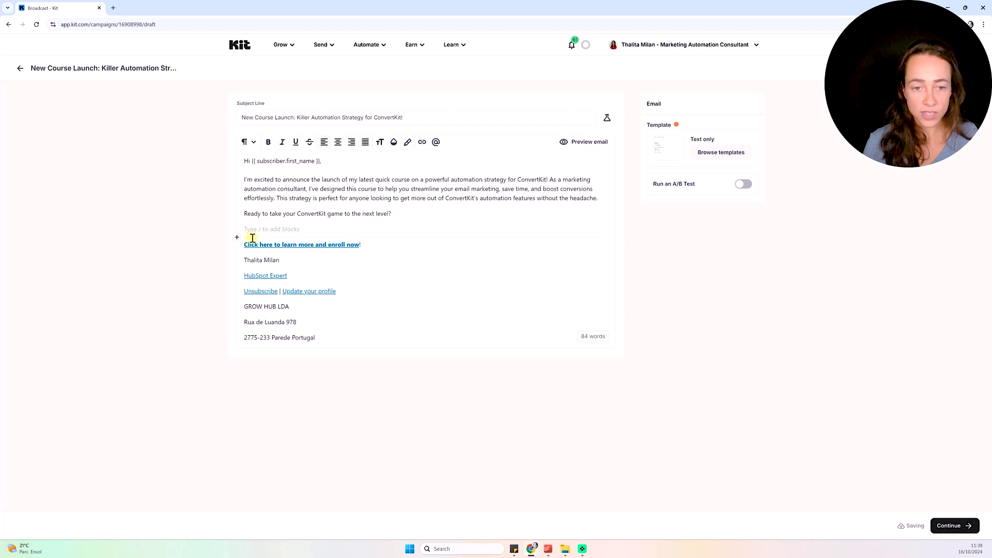
Step: Insert a Button block at the empty line above the enroll link
left_click(237, 237)
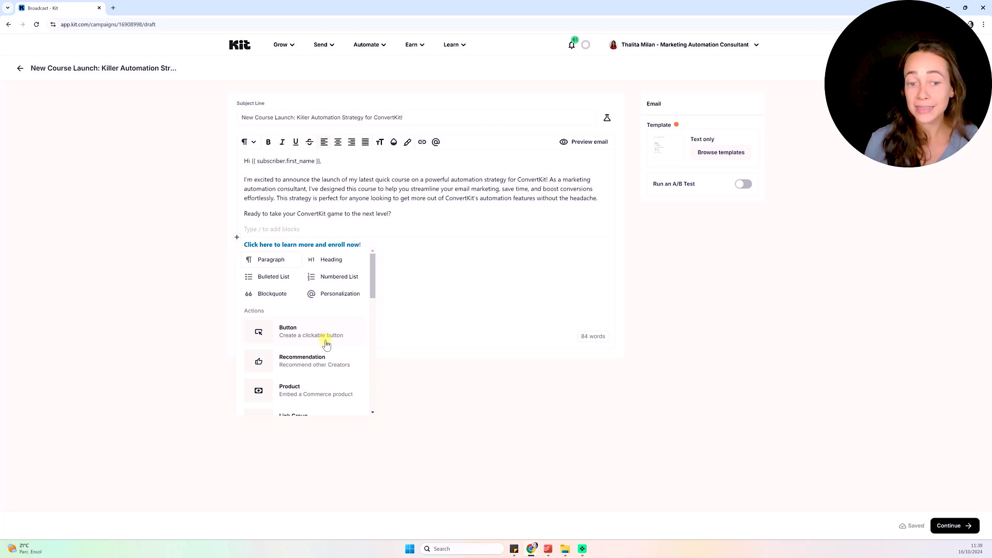
scroll(327, 341, "down", 5)
scroll(326, 317, "down", 1)
scroll(326, 320, "up", 6)
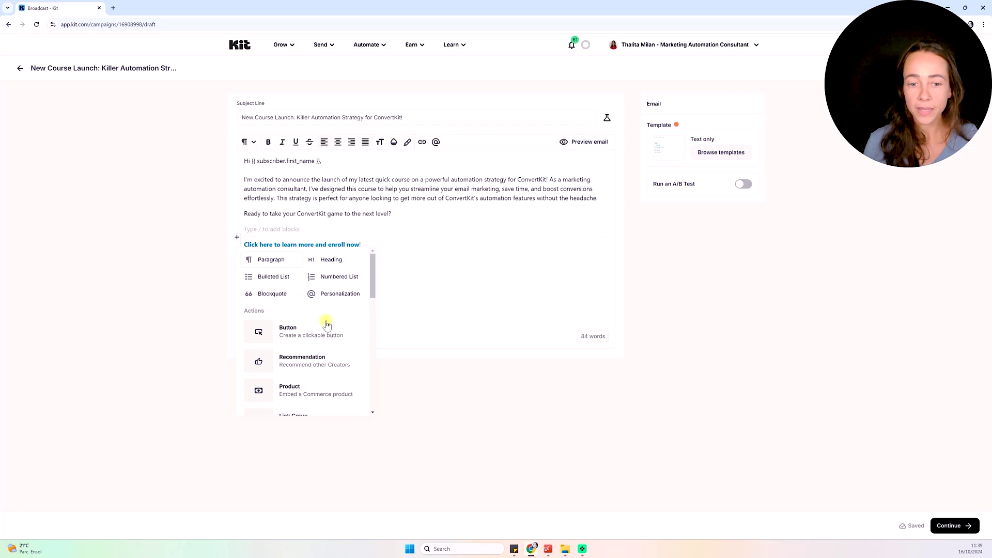
left_click(326, 325)
Step: Copy the link text "Click here to learn more and enroll now" into the new button as its label
left_click_drag(360, 270, 245, 268)
key("ctrl+c")
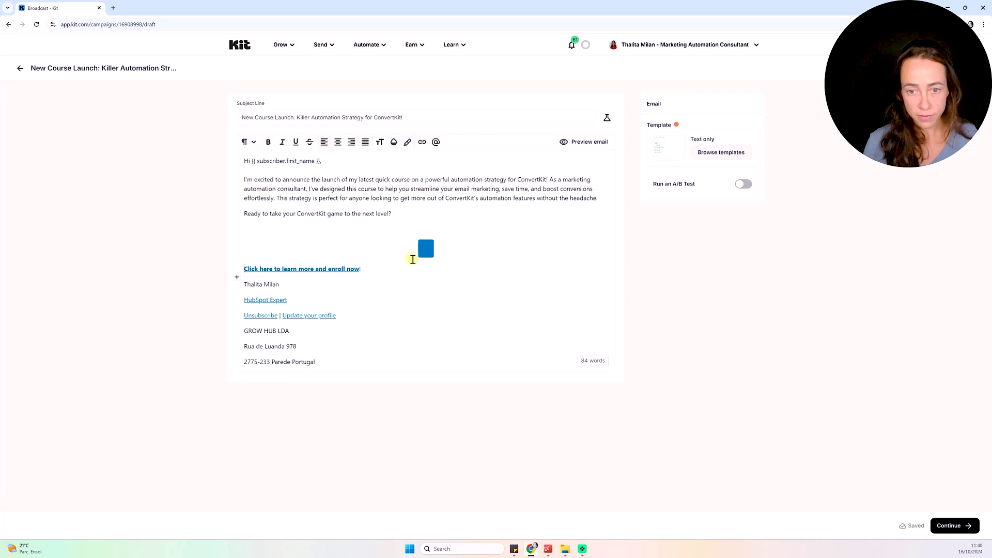
left_click(427, 250)
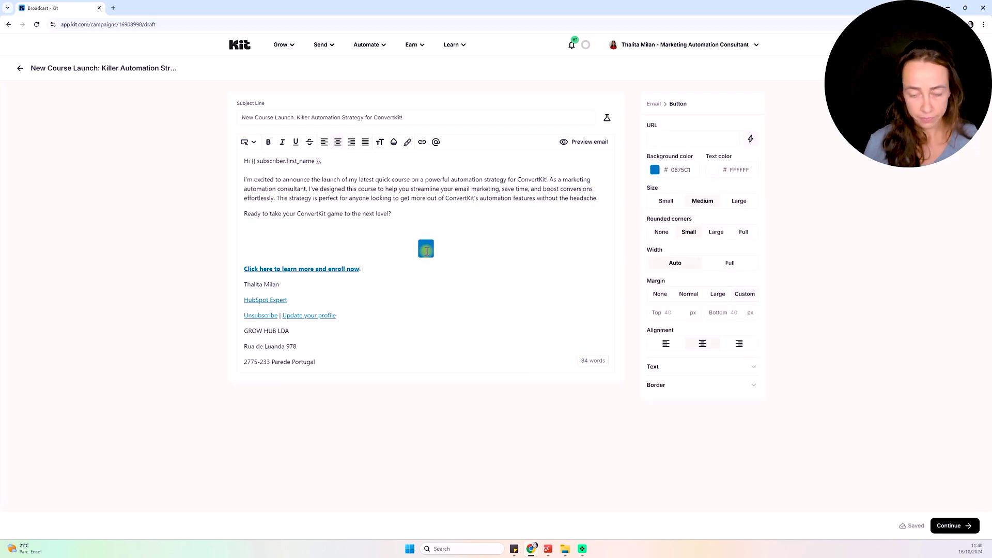
key("ctrl+v")
Step: Delete the old text link below the button and the empty line above the button
left_click_drag(370, 273, 248, 270)
left_click_drag(415, 270, 299, 269)
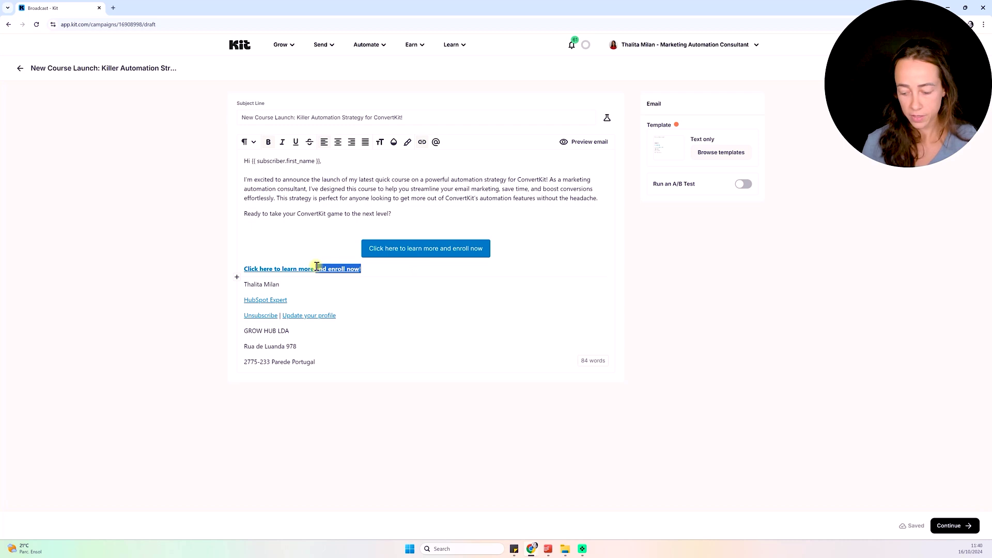
key("BackSpace")
key("BackSpace")
key("BackSpace")
key("BackSpace")
key("BackSpace")
key("BackSpace")
key("BackSpace")
key("BackSpace")
key("BackSpace")
key("BackSpace")
key("BackSpace")
key("BackSpace")
key("BackSpace")
key("BackSpace")
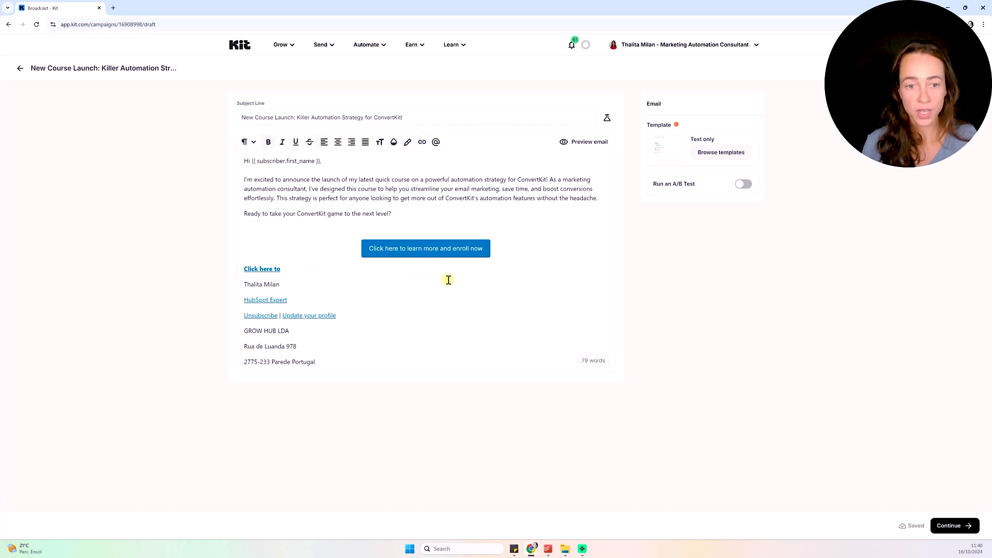
key("BackSpace")
key("BackSpace")
key("BackSpace")
key("BackSpace")
key("BackSpace")
key("BackSpace")
key("BackSpace")
key("BackSpace")
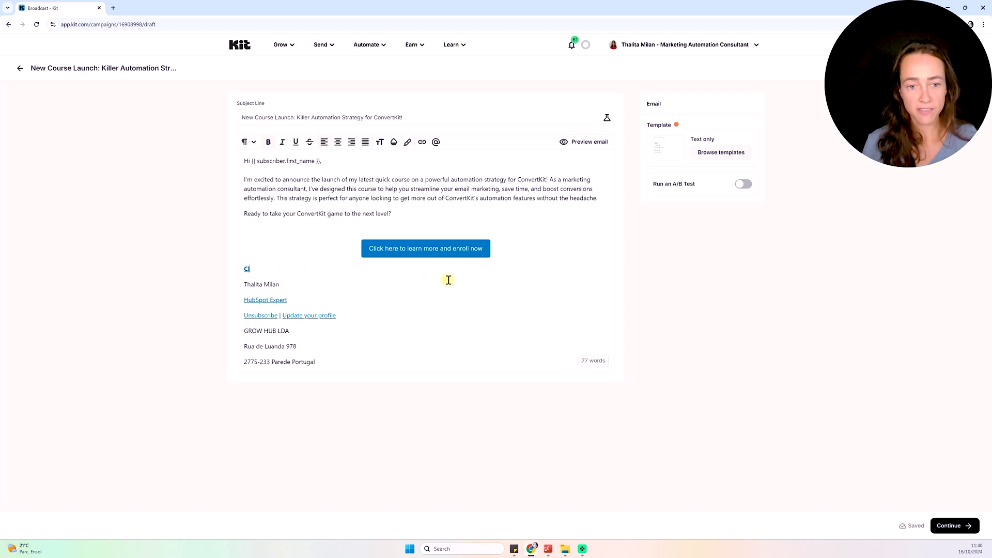
left_click(386, 223)
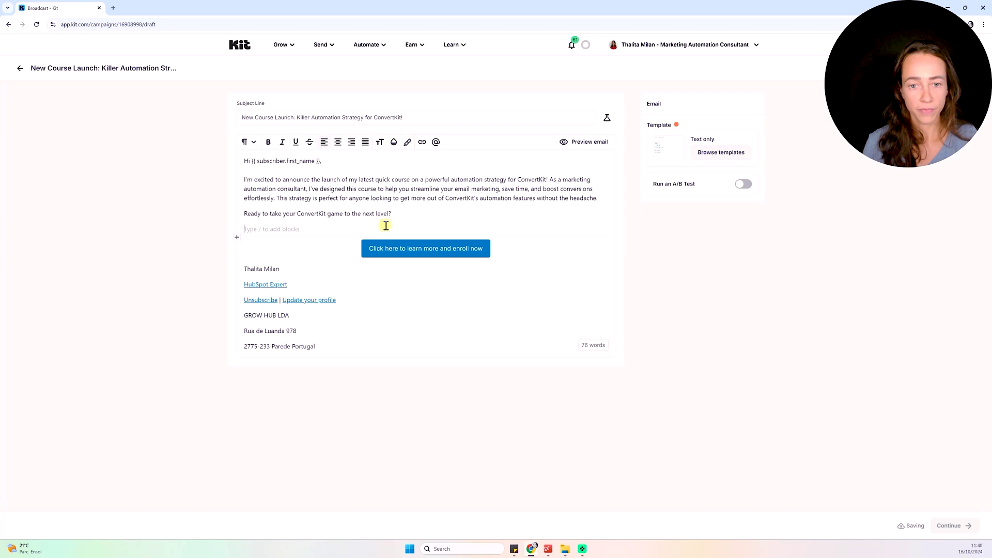
key("BackSpace")
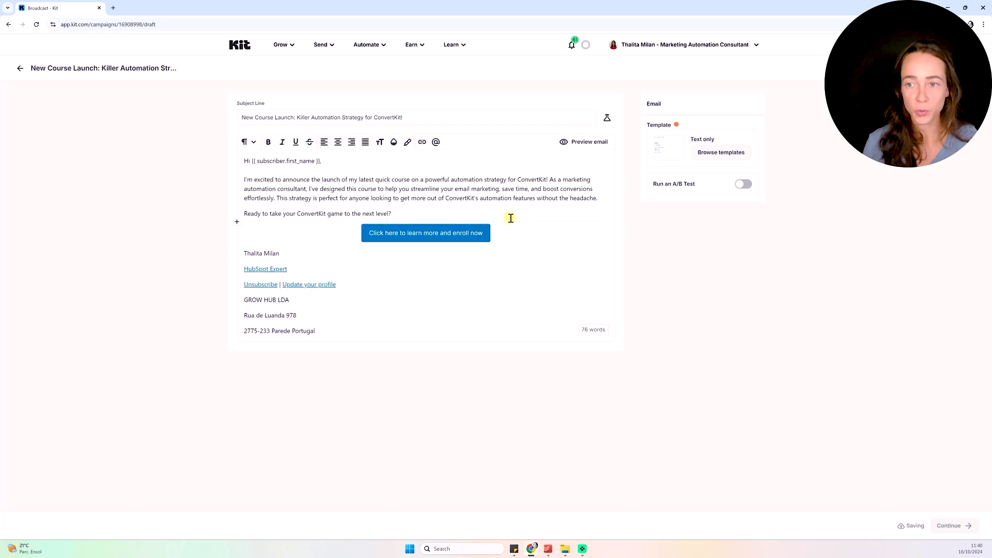
Step: Link the button to the sender's website address and make its label bold
left_click(417, 234)
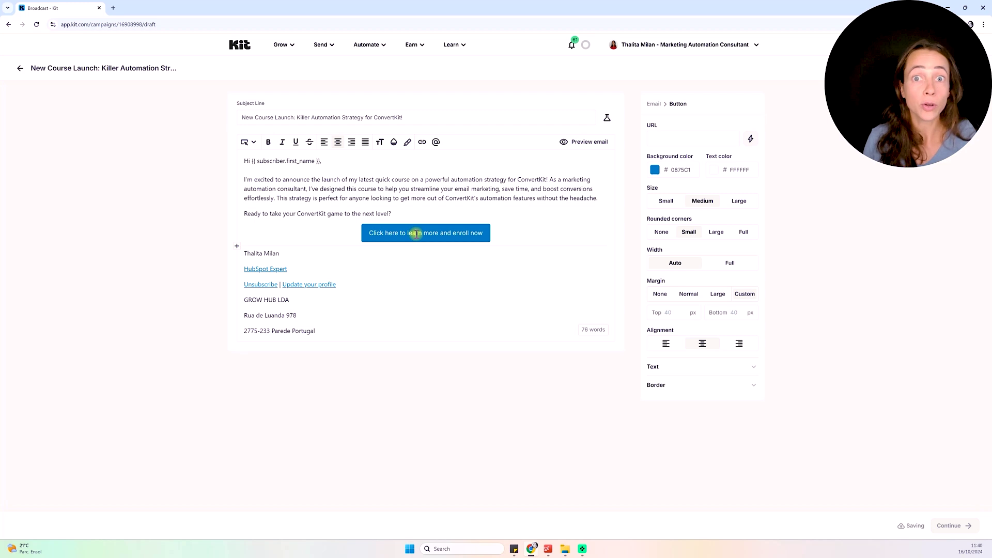
left_click(696, 140)
type("www.thalitamilan.com")
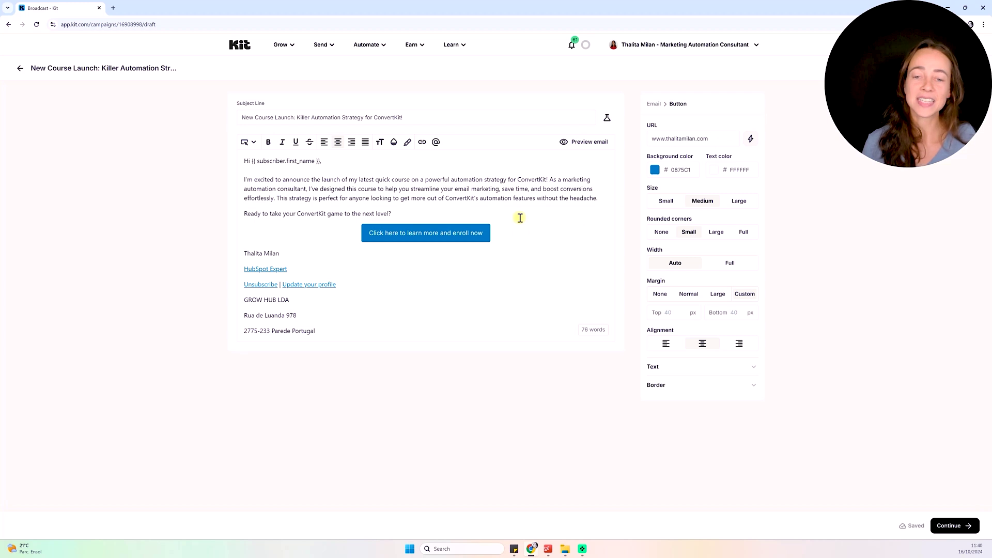
left_click_drag(485, 233, 352, 233)
key("ctrl+b")
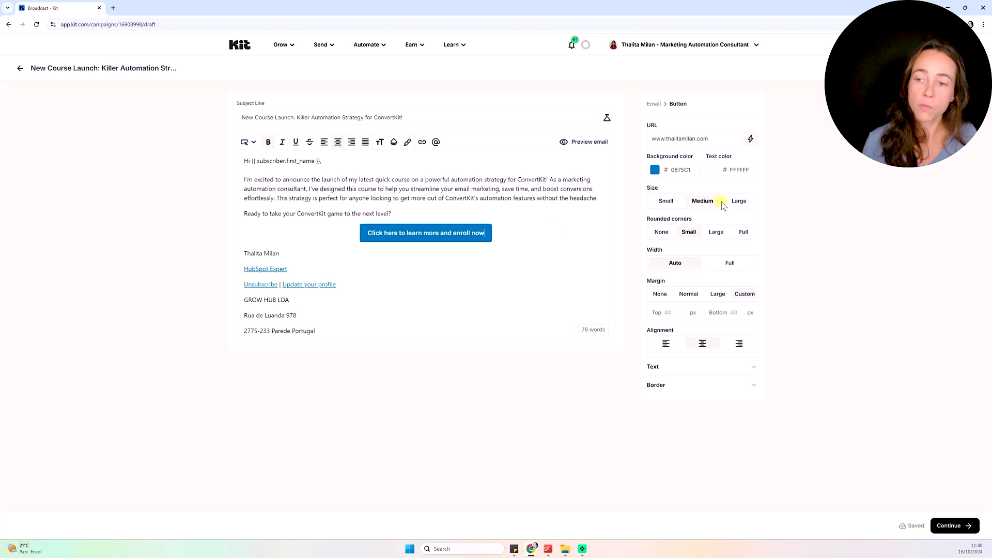
Step: Try large rounded corners and left alignment on the button, restoring small corners and centre alignment
left_click(716, 233)
left_click(688, 231)
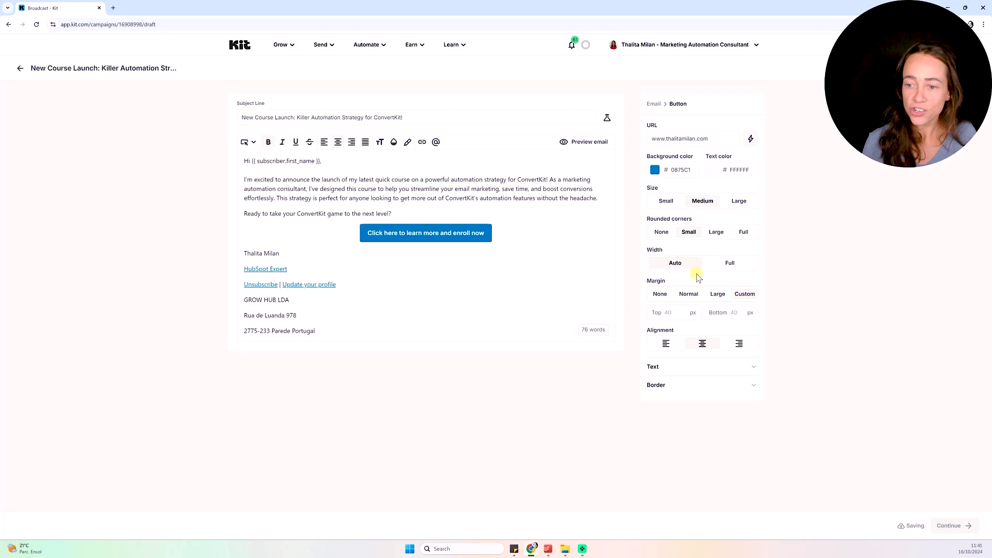
left_click(668, 344)
left_click(702, 344)
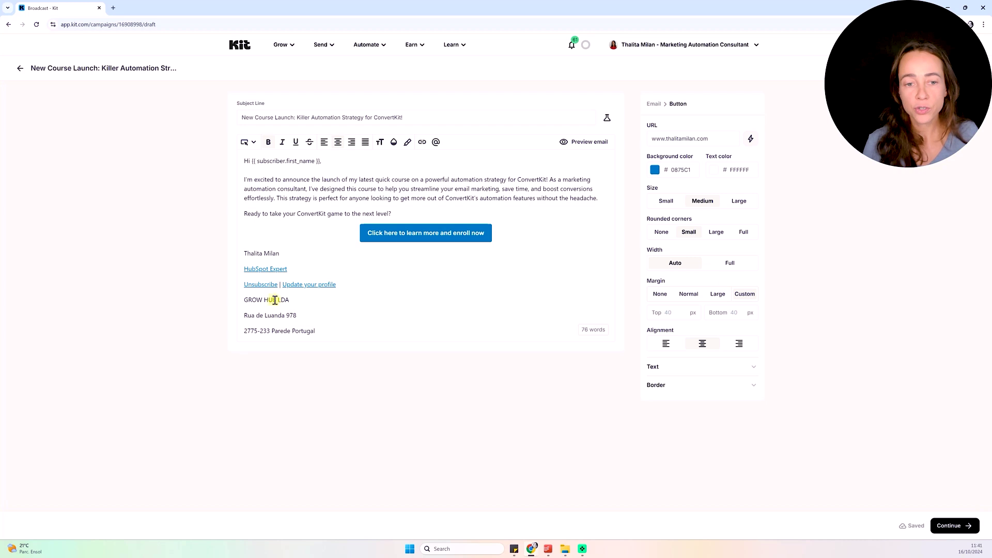
Step: Insert an image block below the button using the uploaded TM logo on a peach background without the name beneath it
left_click(236, 246)
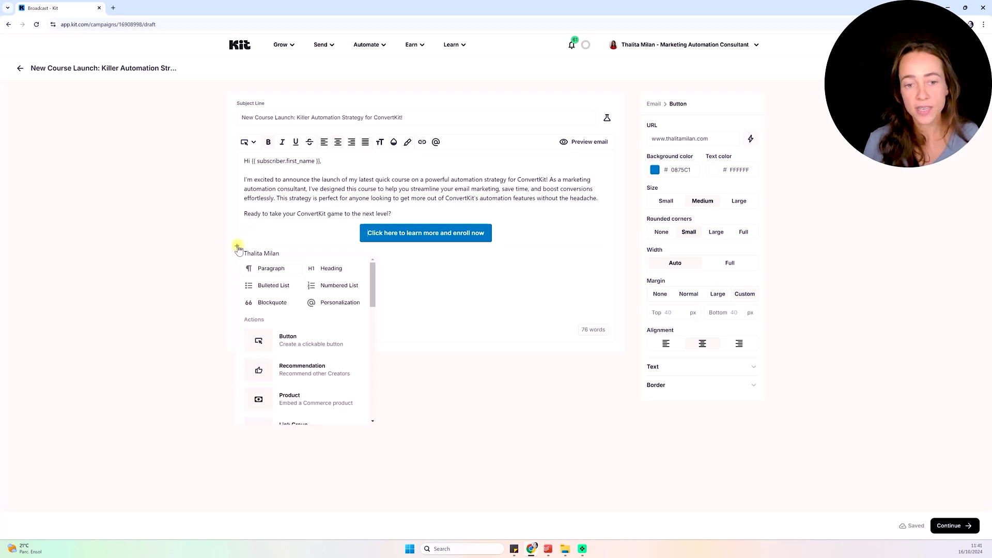
scroll(289, 310, "down", 5)
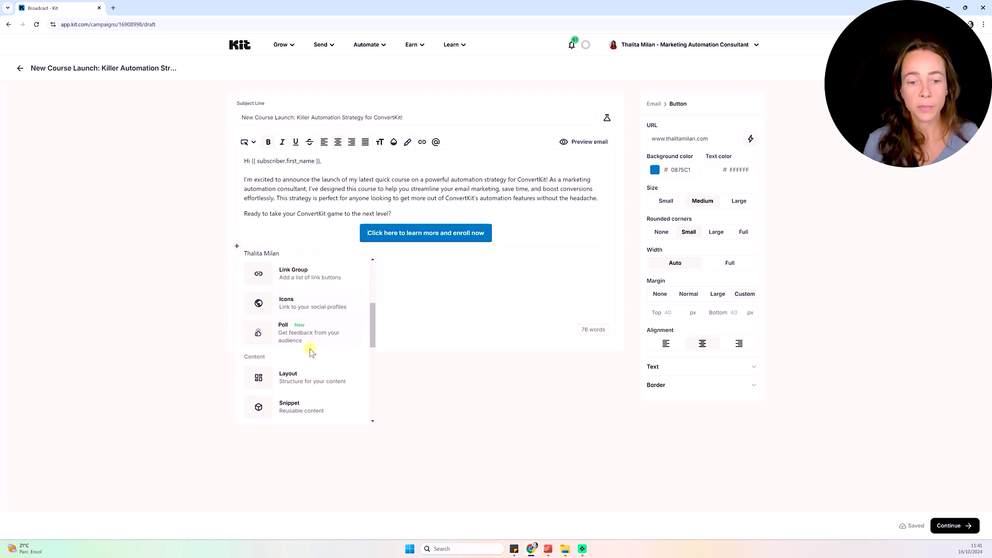
scroll(309, 347, "down", 3)
left_click(308, 364)
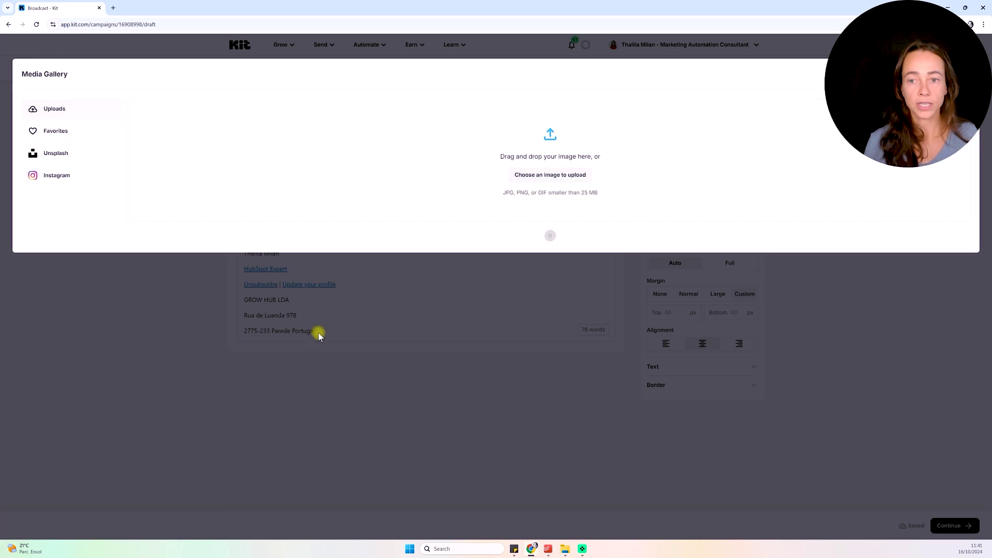
scroll(788, 179, "down", 5)
scroll(787, 178, "down", 5)
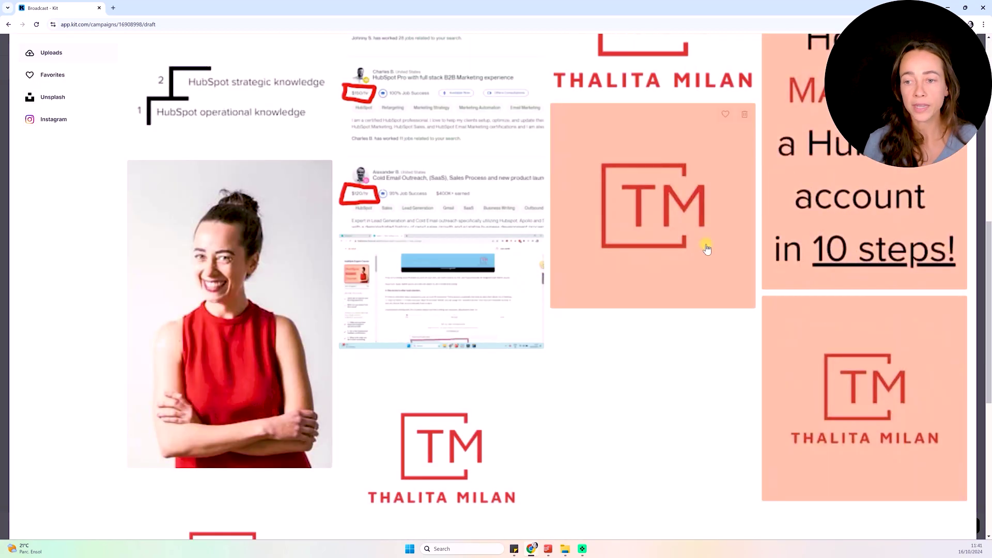
left_click(700, 188)
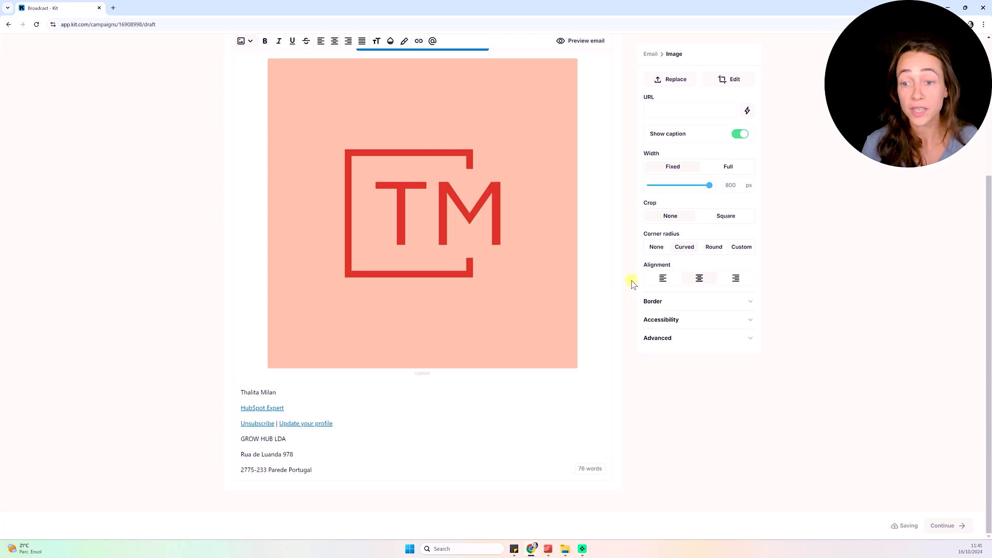
Step: Shrink the TM logo image to 269 px wide, and remove the image block from the email
left_click_drag(710, 185, 671, 195)
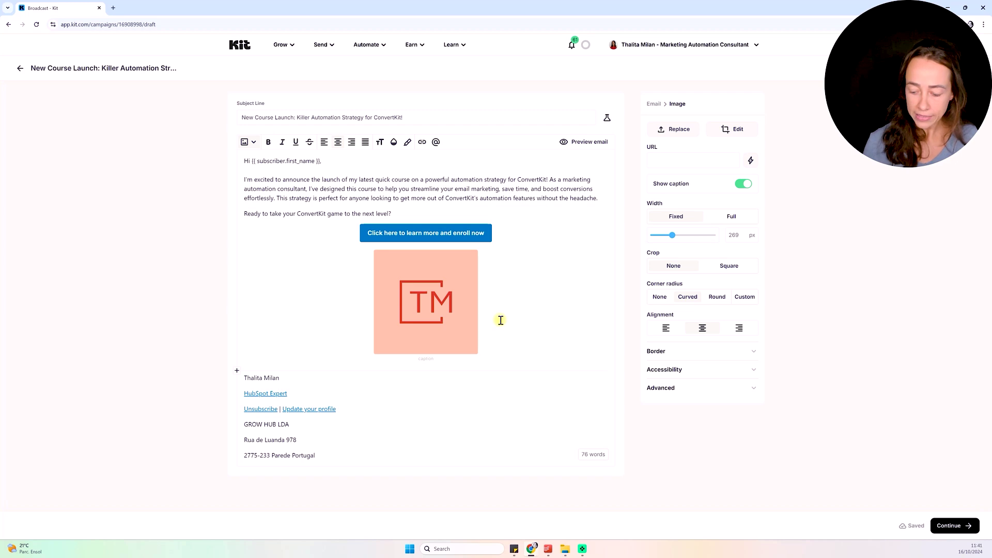
key("BackSpace")
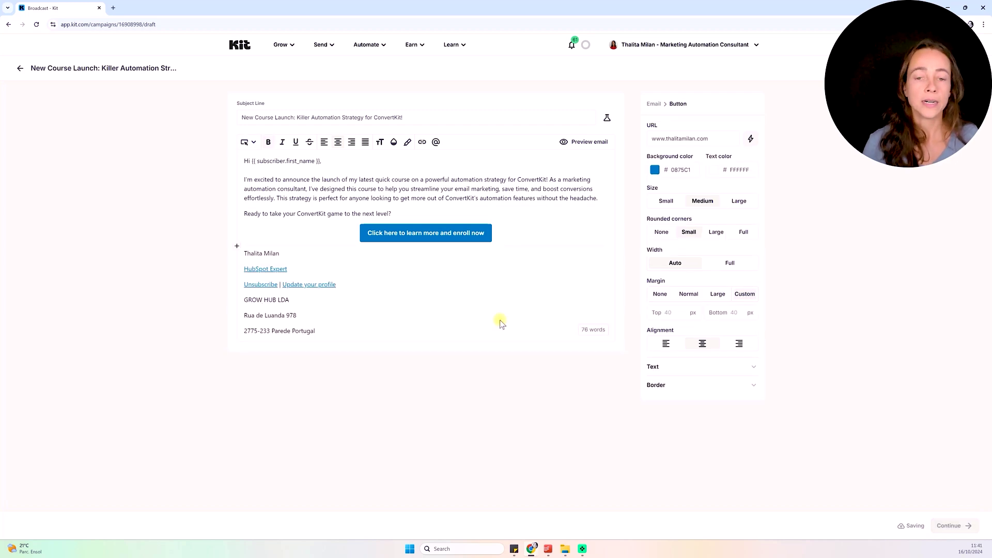
Step: Examine the content blocks available for insertion below the button, from actions and layout to media and HTML, without adding any
left_click(238, 247)
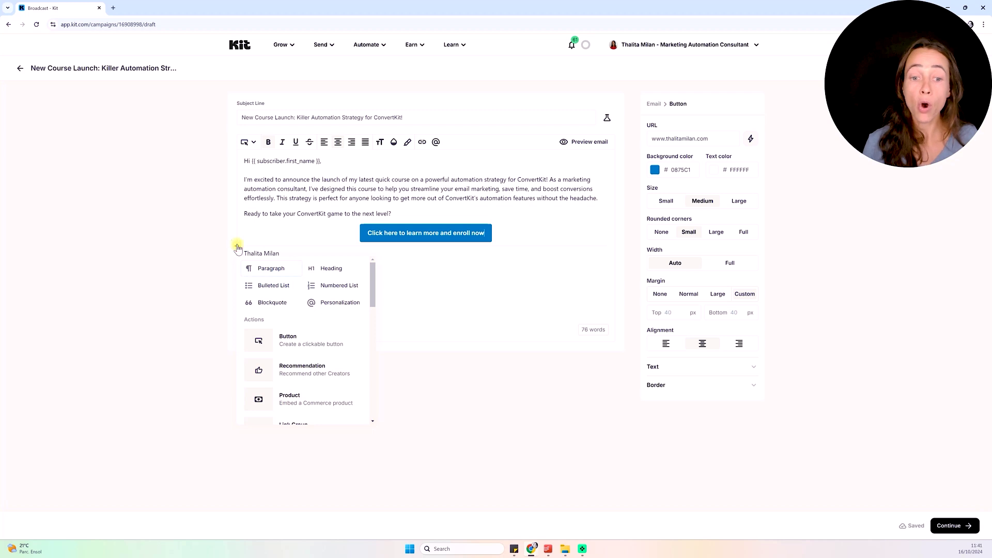
scroll(297, 318, "down", 2)
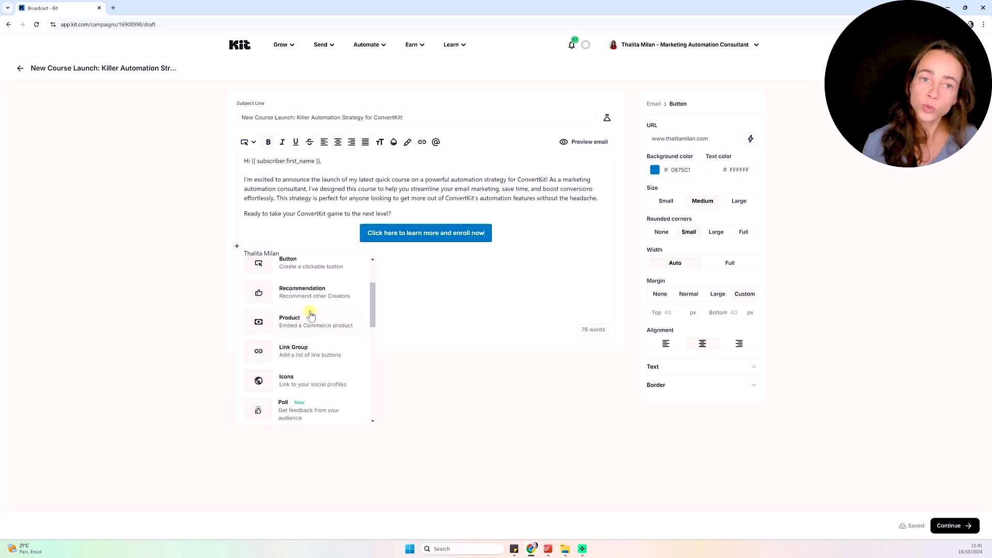
scroll(313, 325, "down", 3)
scroll(314, 326, "down", 1)
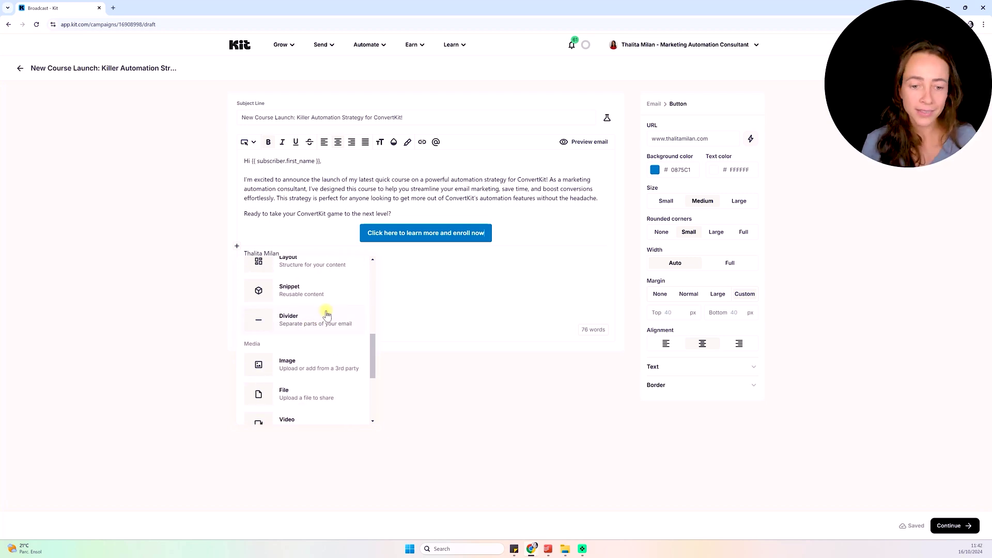
scroll(320, 316, "down", 2)
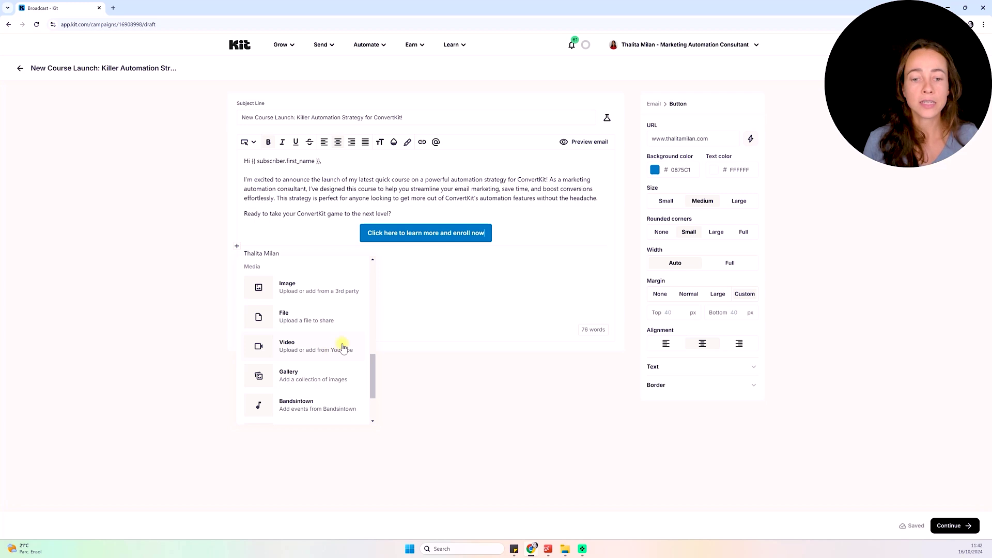
scroll(343, 346, "down", 1)
scroll(346, 343, "down", 1)
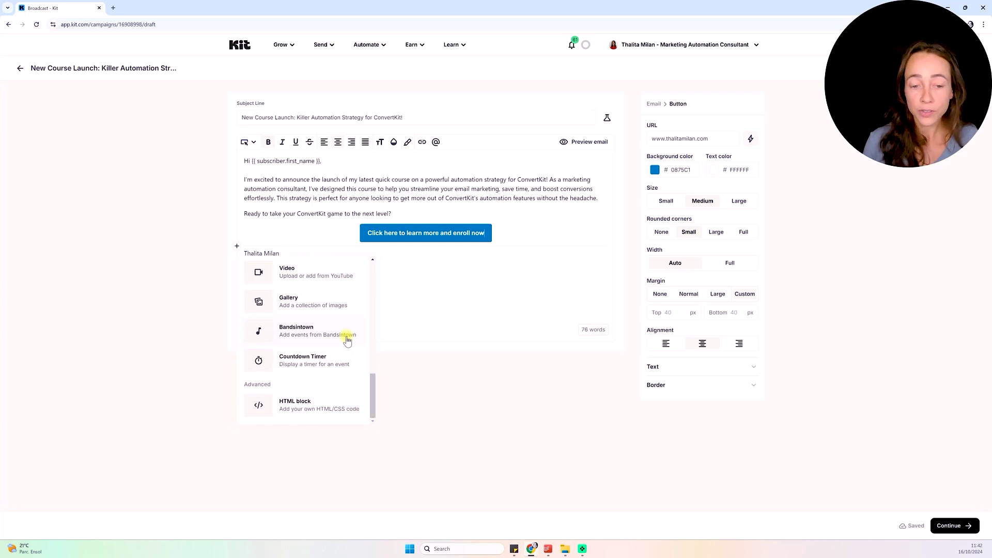
scroll(347, 339, "up", 4)
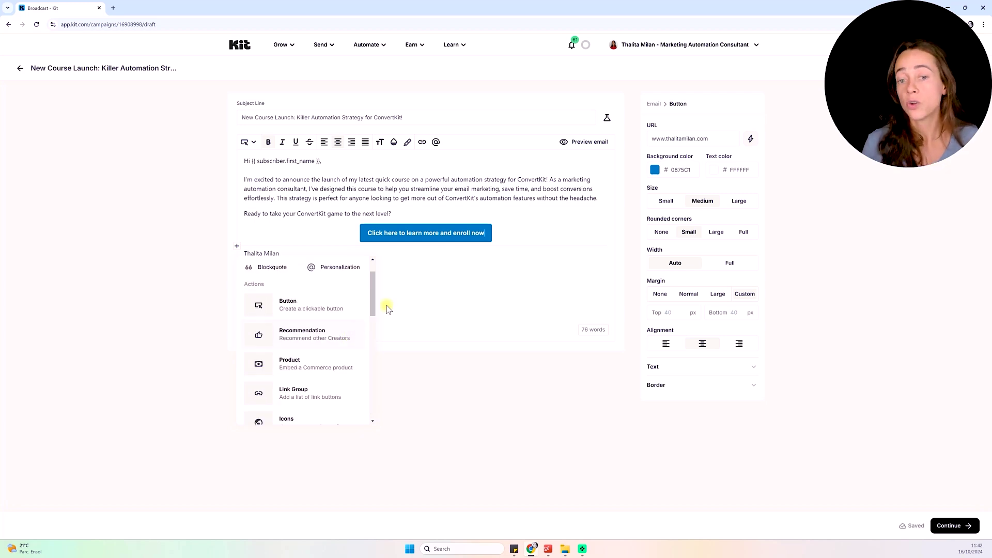
left_click(522, 234)
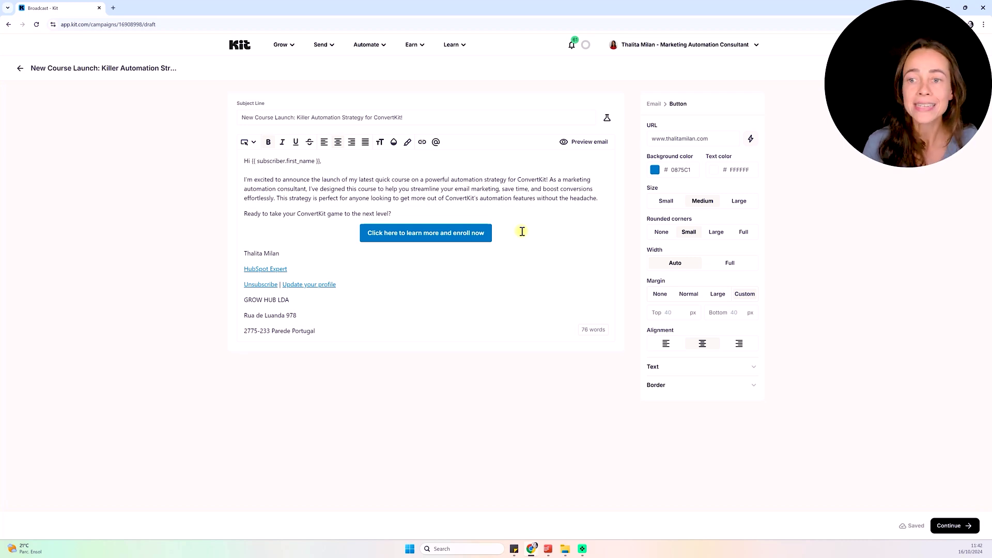
Step: Try adding "& Marketing Automation Specialist" after the HubSpot Expert link in the signature, and delete the added text
left_click(314, 268)
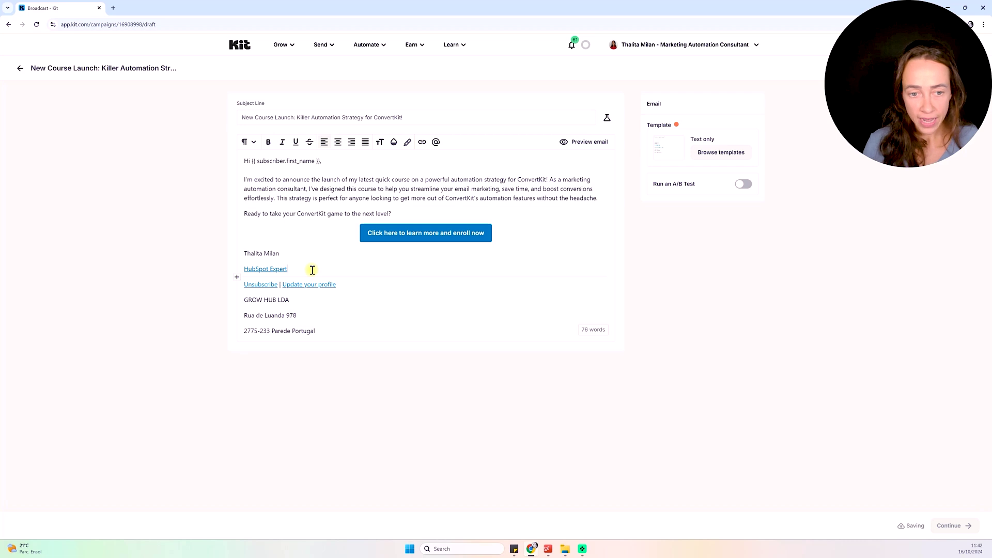
type("& M")
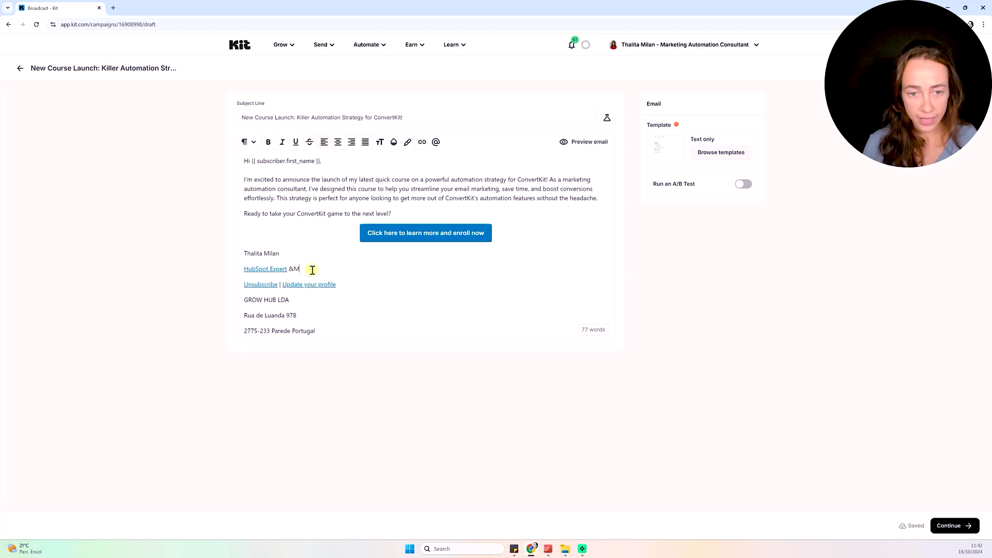
type("arketing ")
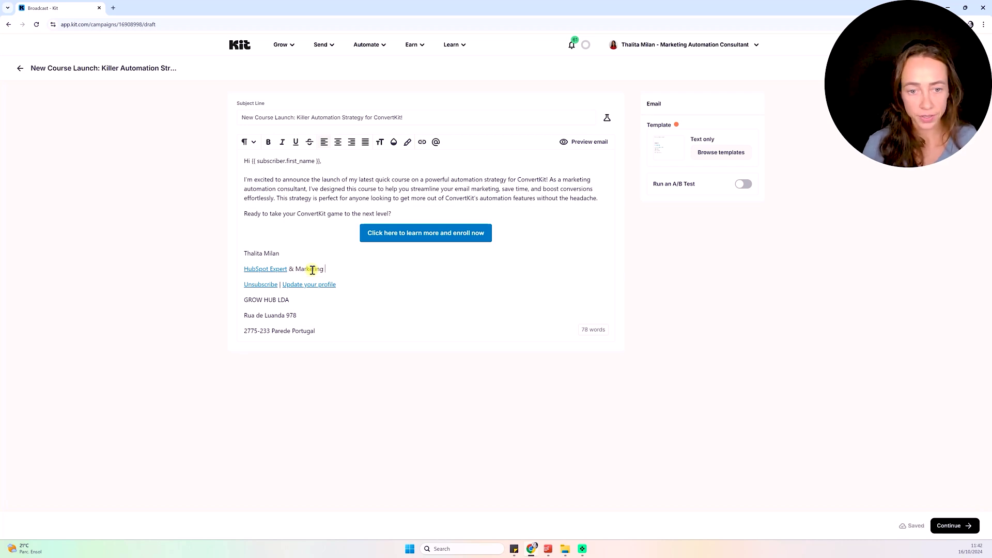
type("Automation ")
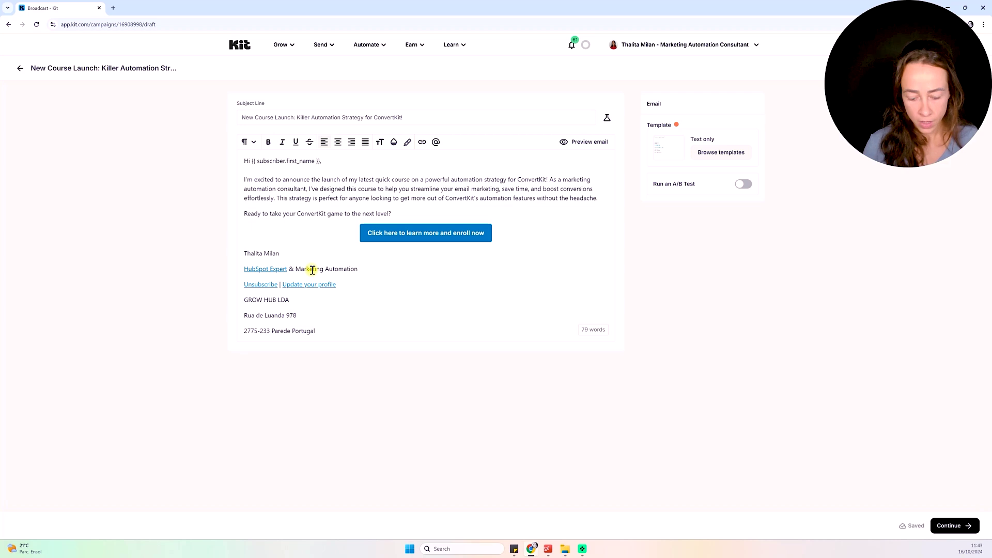
type("Specialist")
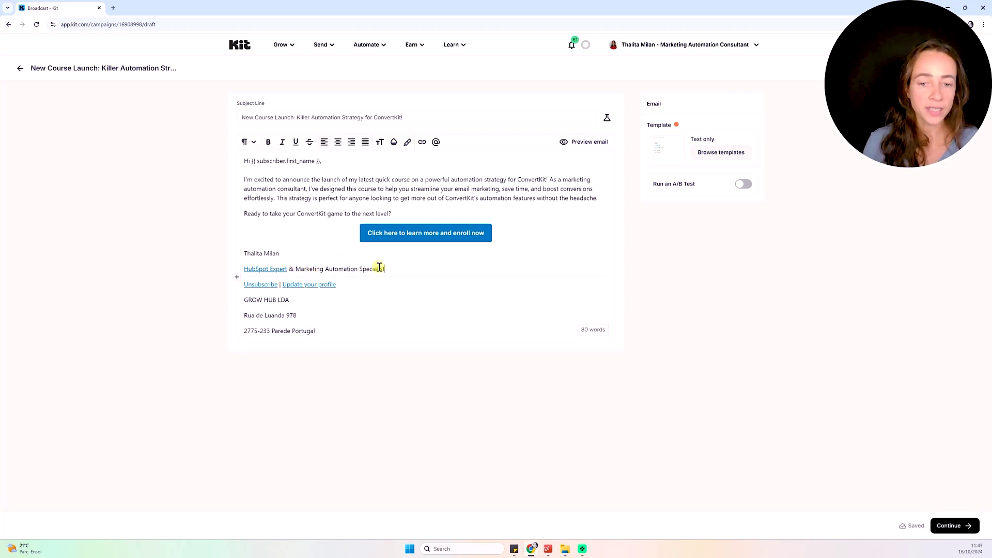
left_click_drag(401, 268, 288, 268)
key("BackSpace")
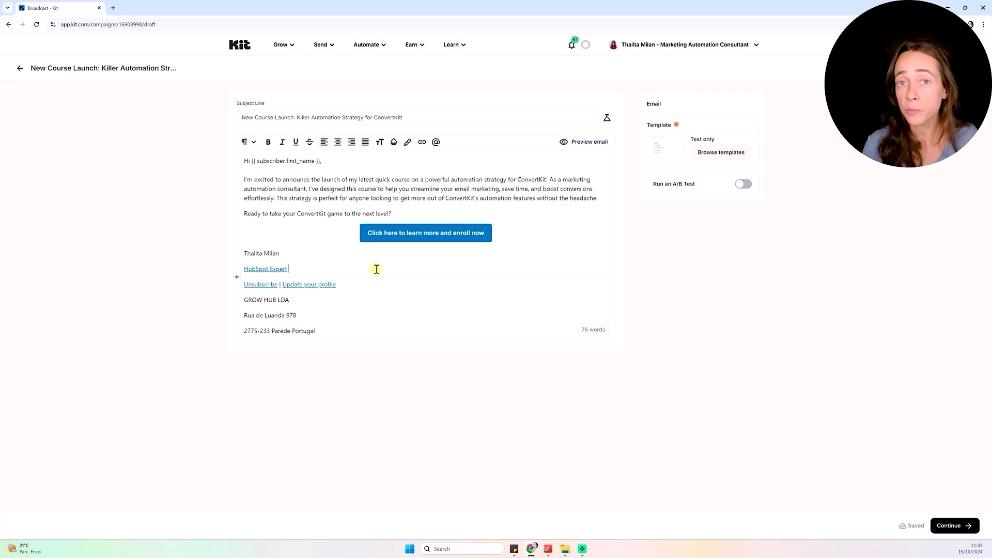
left_click(398, 216)
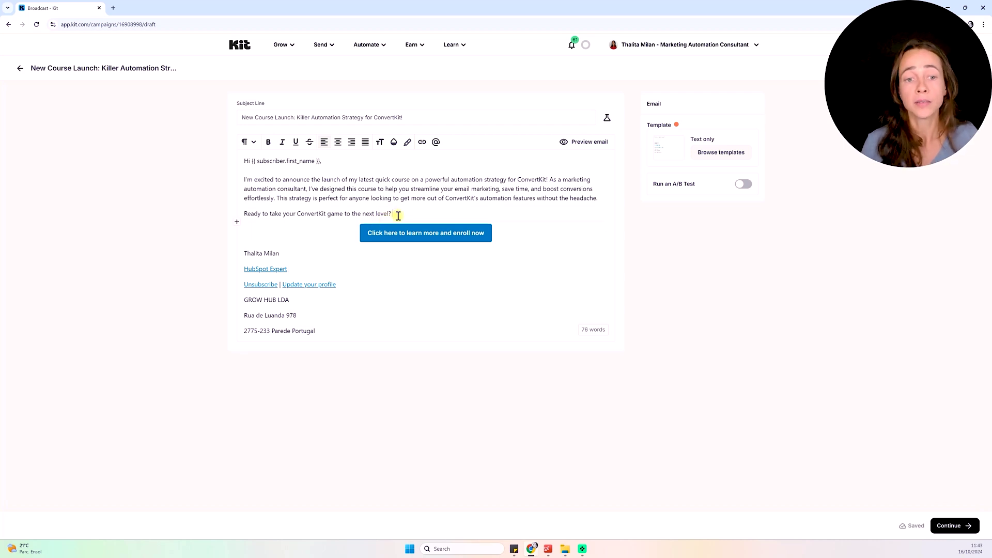
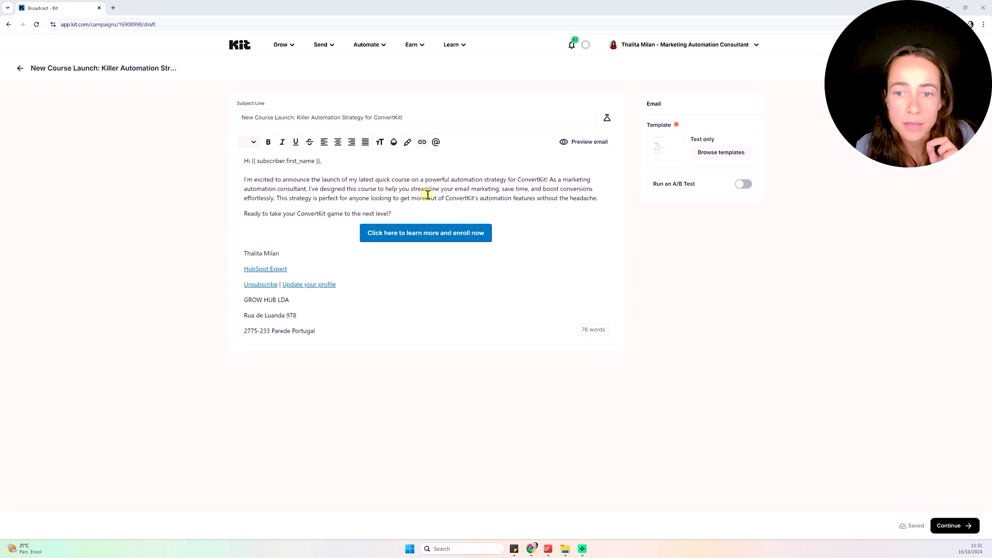
left_click_drag(518, 180, 546, 181)
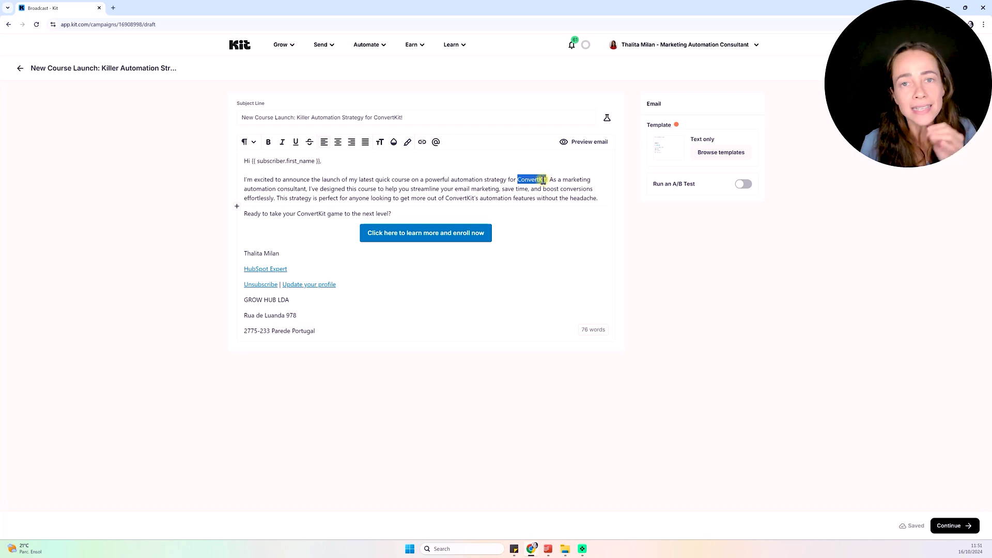
left_click(448, 188)
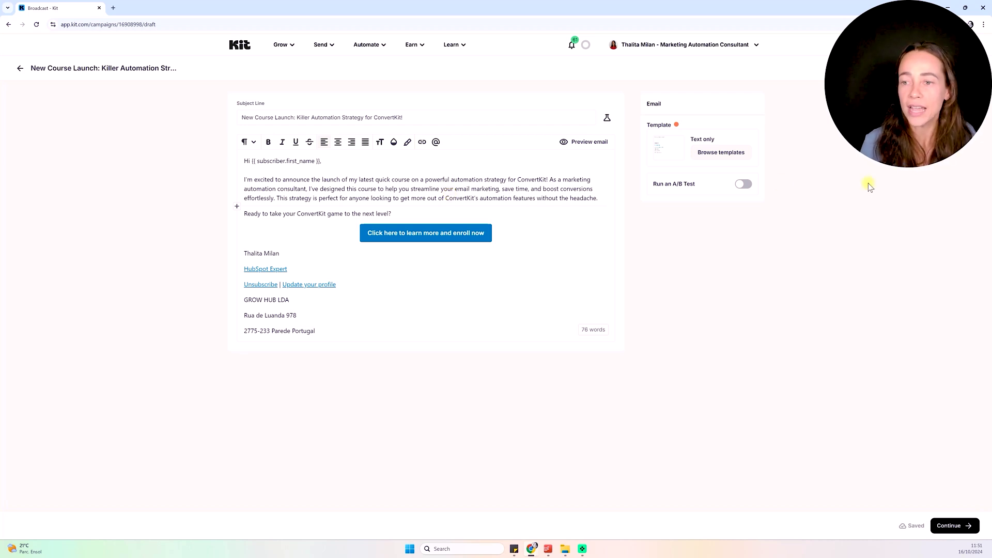
Step: Proceed to the broadcast's publishing settings and check the calendar for scheduling the send date and time
left_click(953, 525)
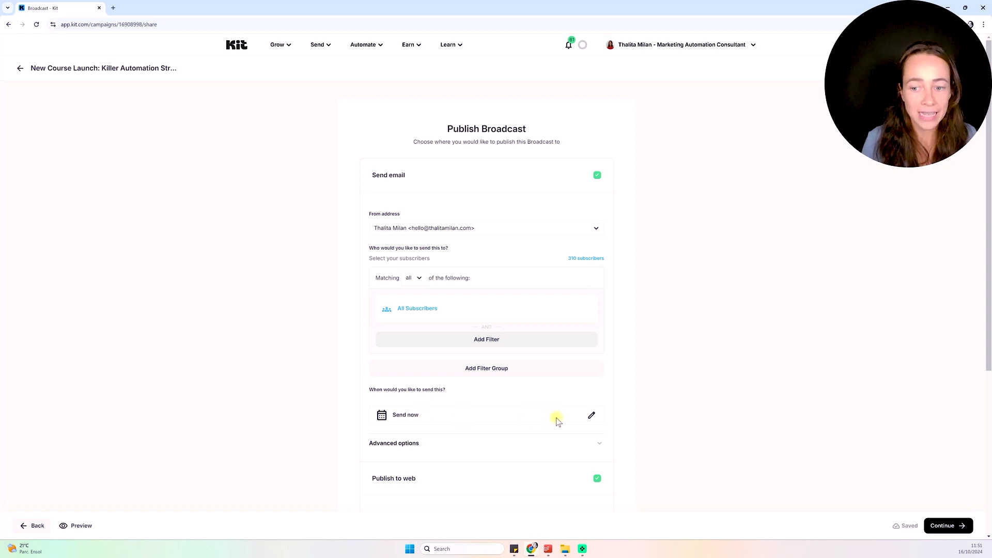
left_click(592, 415)
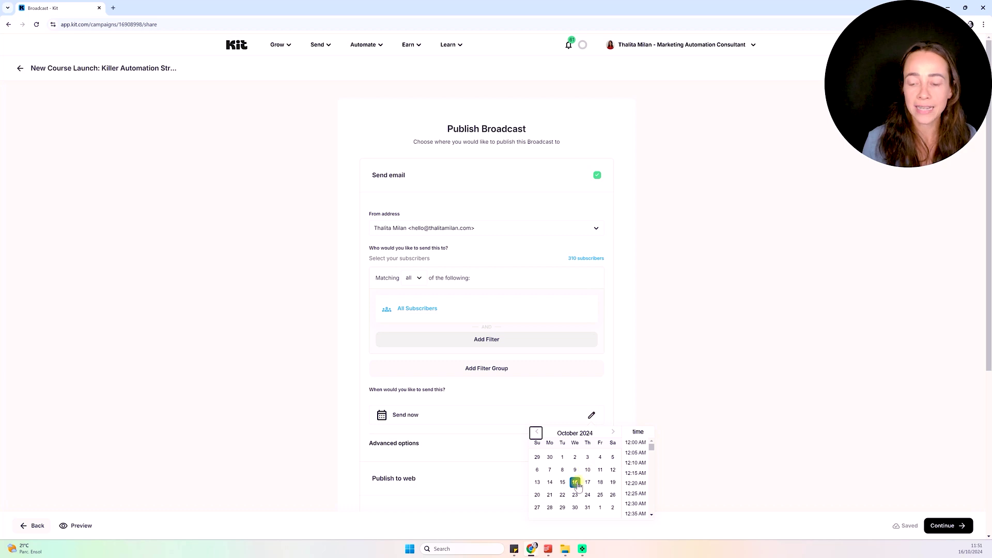
left_click(636, 398)
Step: Review the web publishing options and turn off publishing the broadcast to the web
scroll(436, 383, "down", 2)
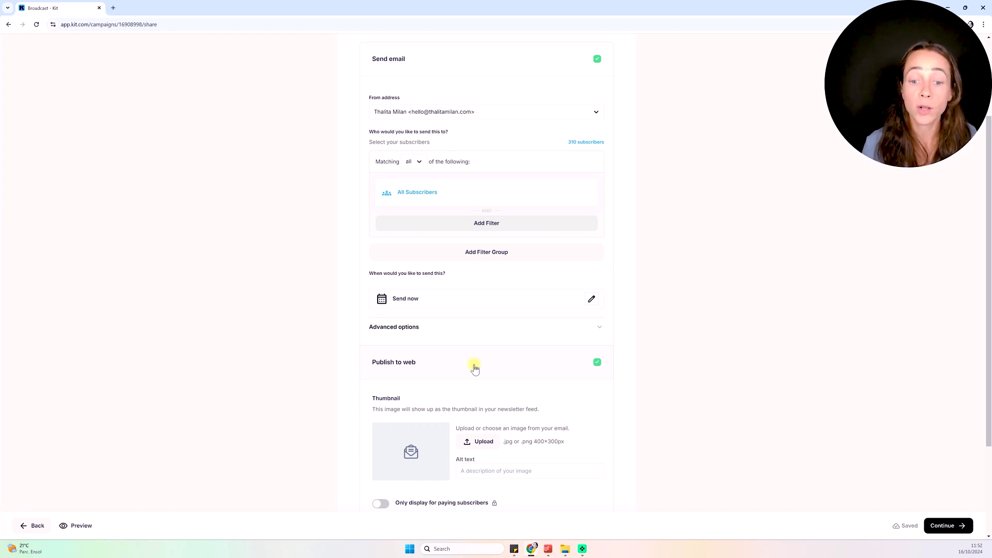
scroll(474, 368, "down", 3)
scroll(473, 367, "up", 5)
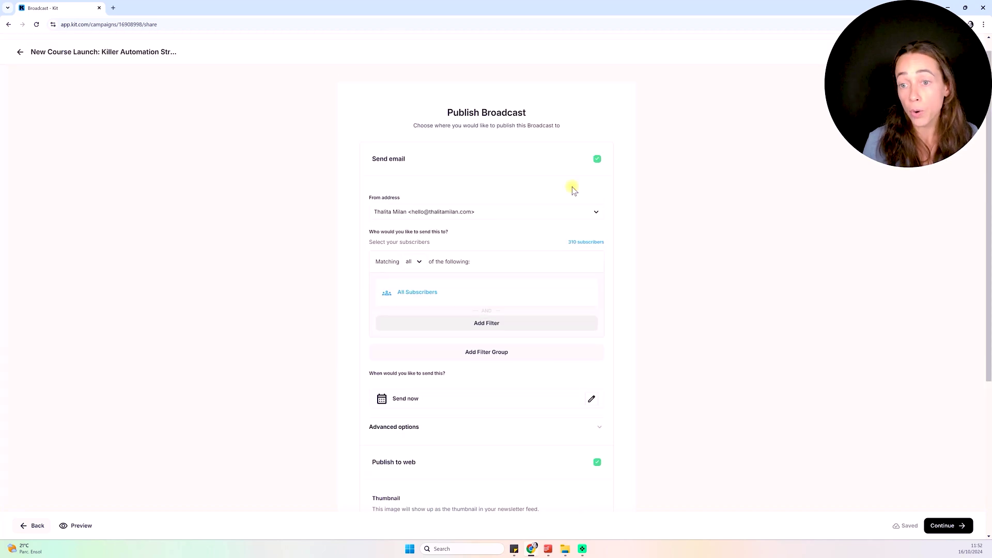
left_click(597, 462)
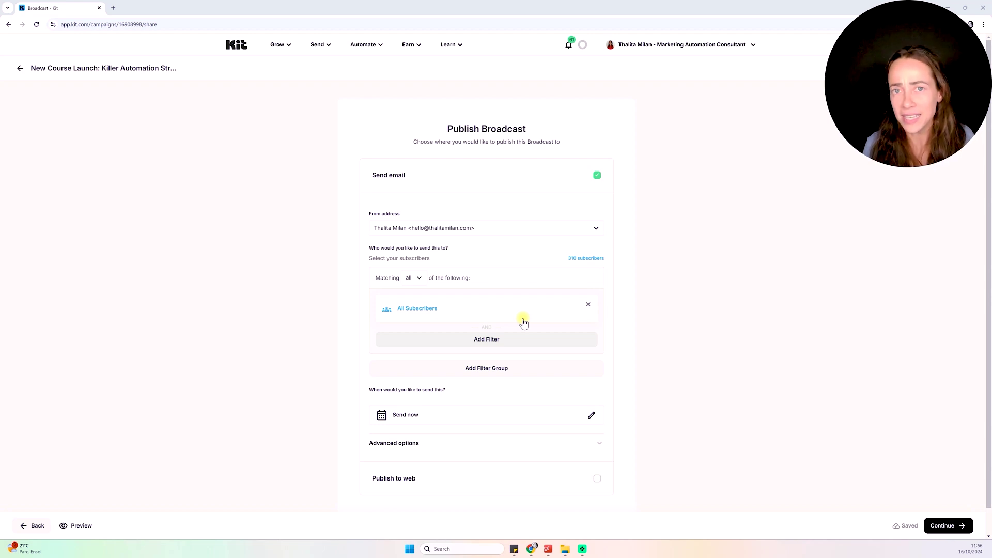
Step: Remove the All Subscribers filter and set up a new First name filter using Is Exactly with a sample first name
left_click(588, 305)
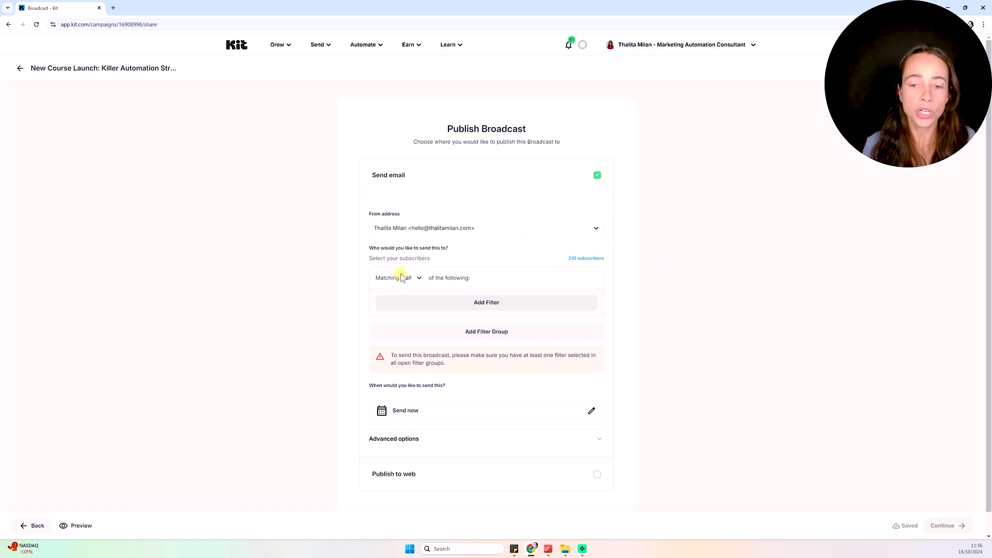
left_click(485, 300)
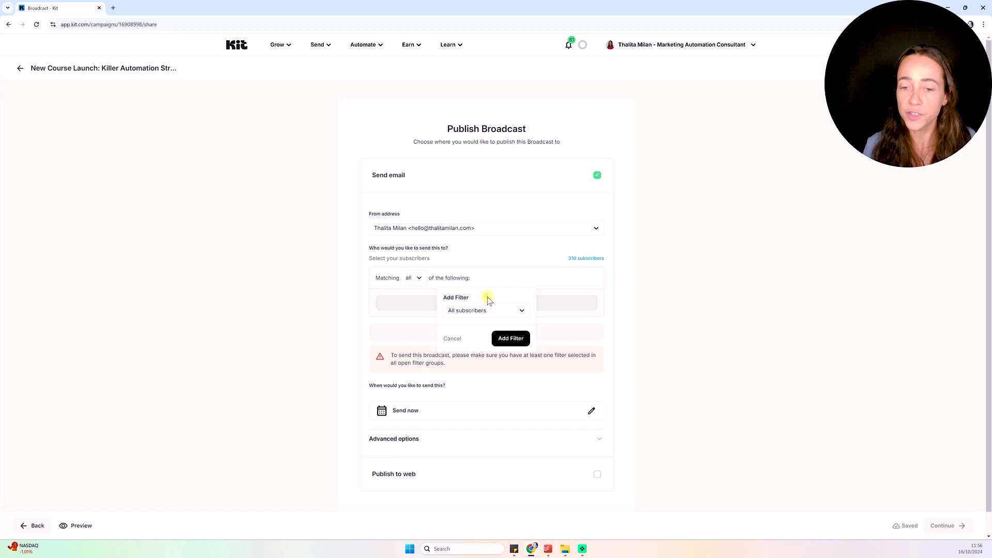
left_click(516, 313)
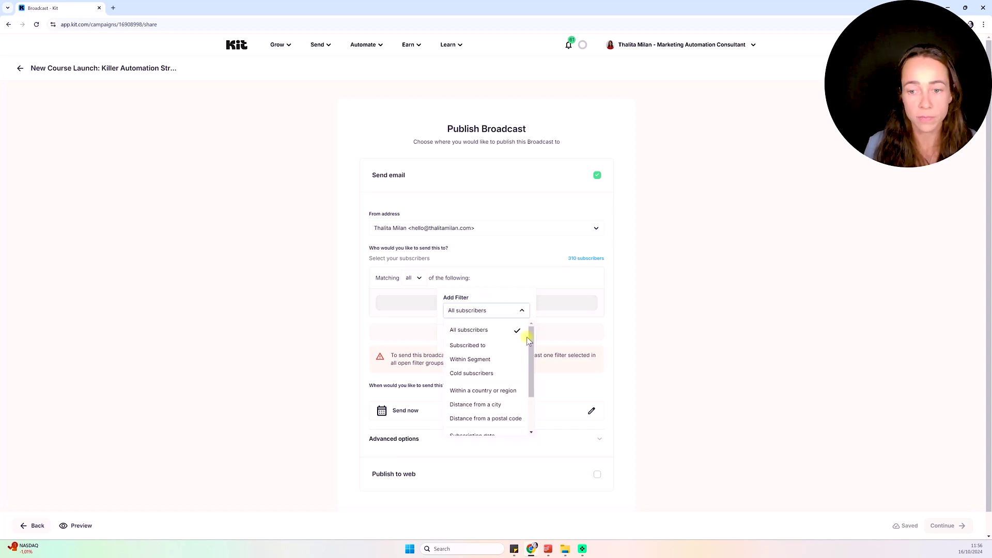
left_click_drag(531, 337, 533, 393)
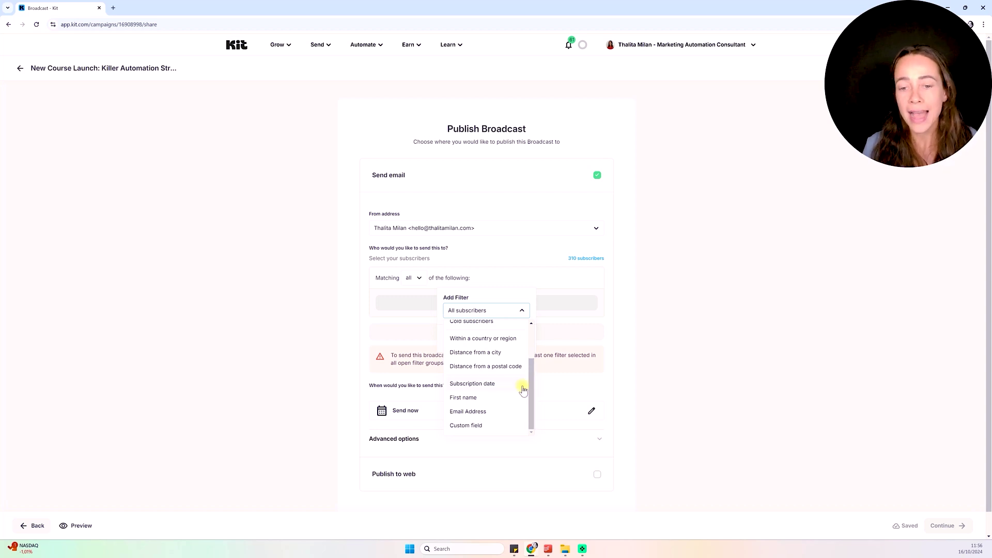
left_click(482, 398)
left_click(476, 345)
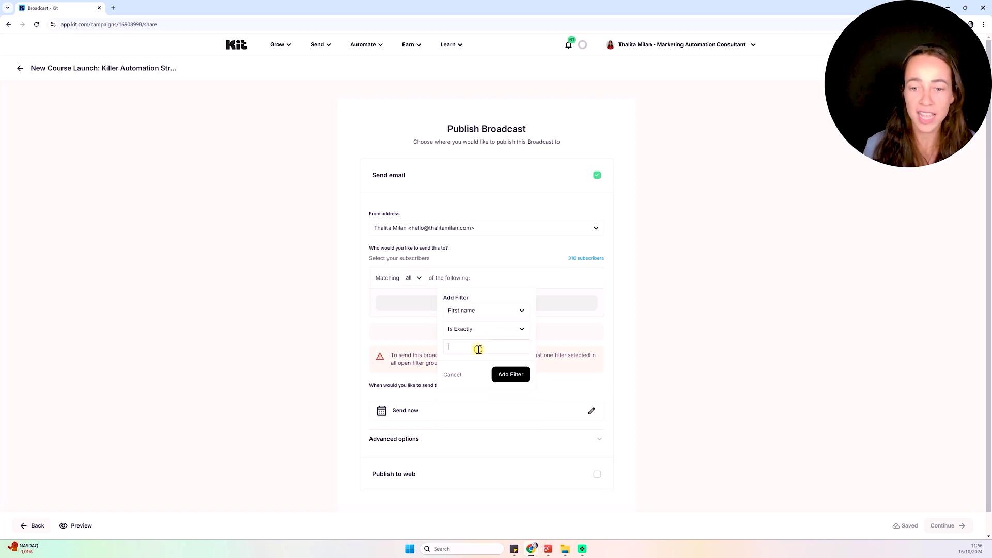
type("Mary")
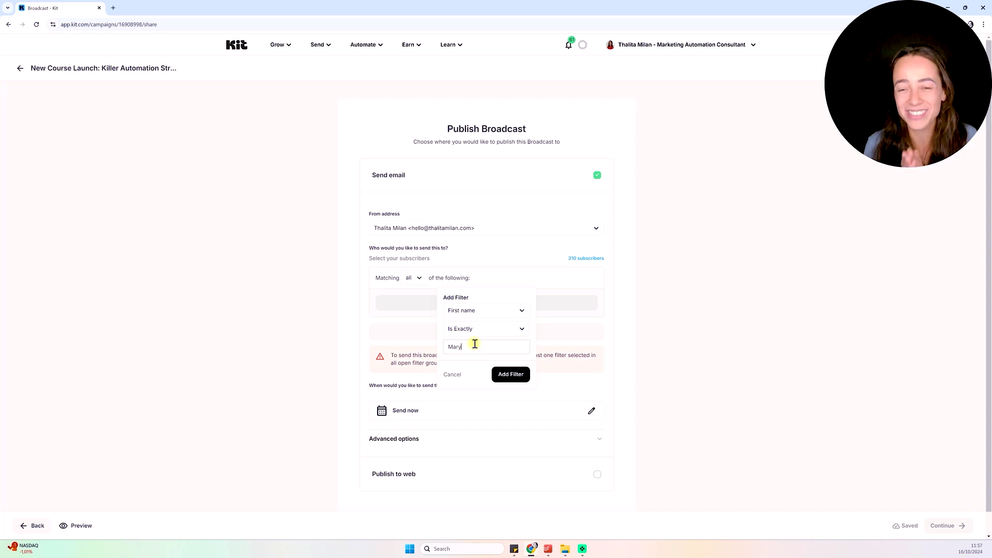
Step: Switch the new filter's criterion to Subscription date with the before condition and open its date picker
left_click(486, 310)
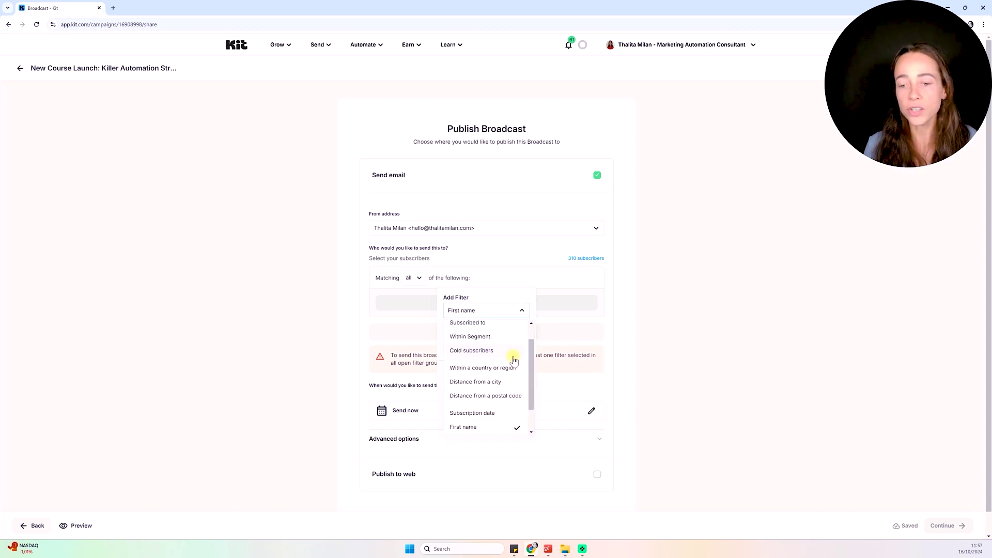
scroll(522, 356, "down", 2)
left_click(481, 382)
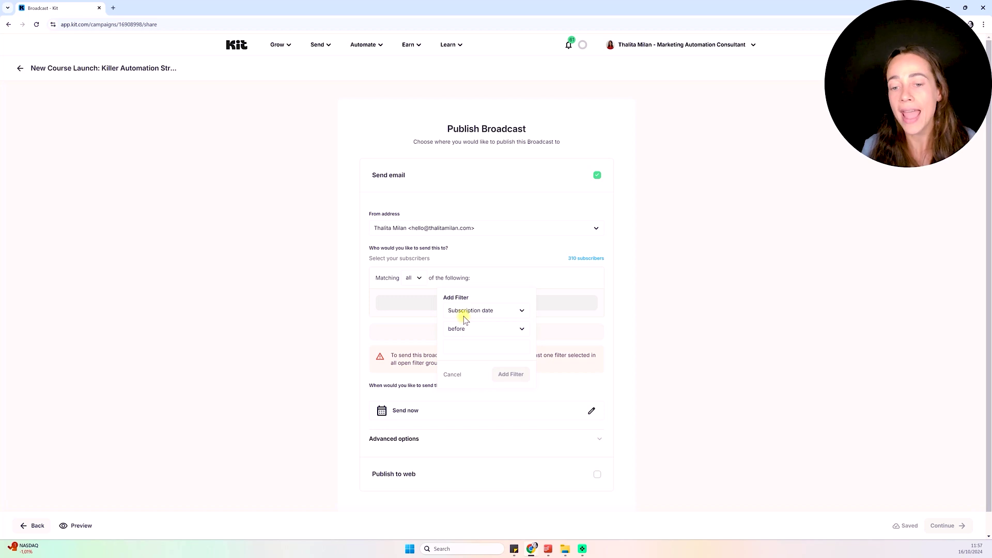
left_click(476, 346)
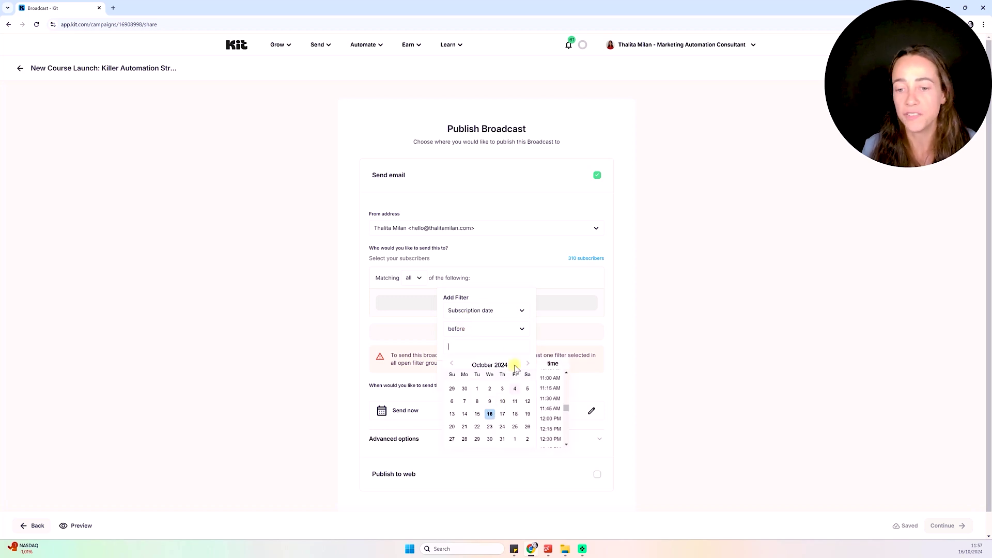
Step: Try the Distance from a city criterion for the new recipient filter, check its city options, and discard the filter
left_click(506, 317)
scroll(527, 372, "down", 2)
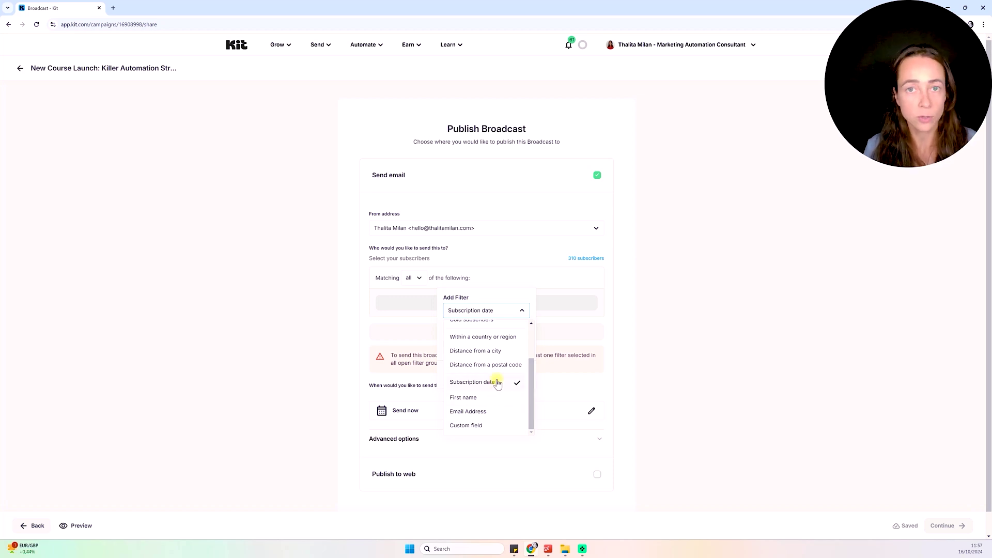
left_click_drag(532, 370, 531, 331)
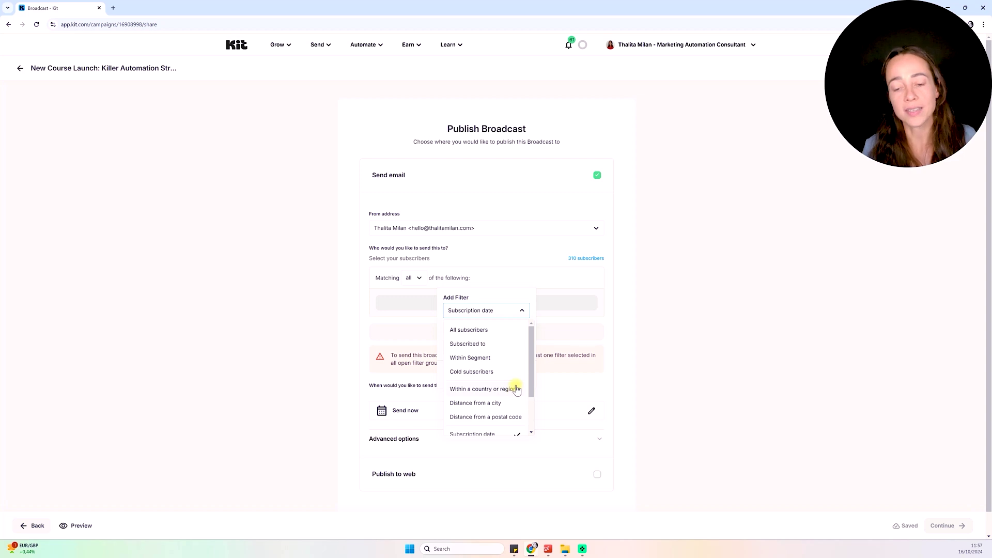
left_click(504, 405)
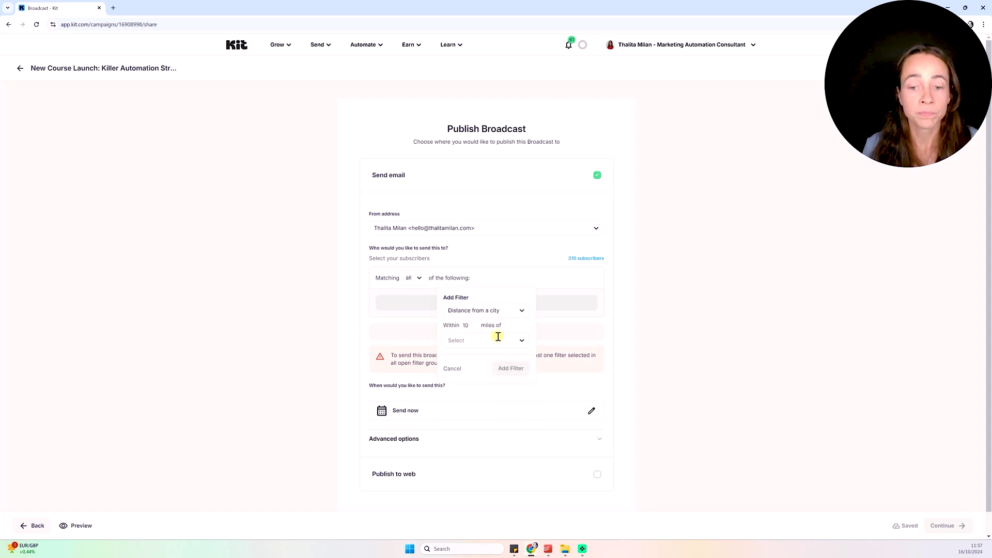
left_click(517, 339)
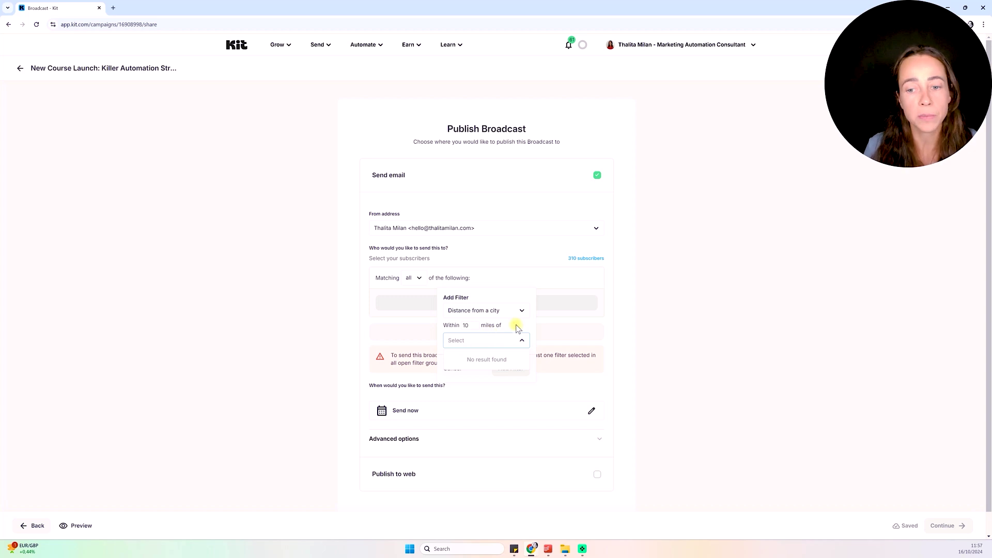
left_click(509, 326)
left_click(453, 370)
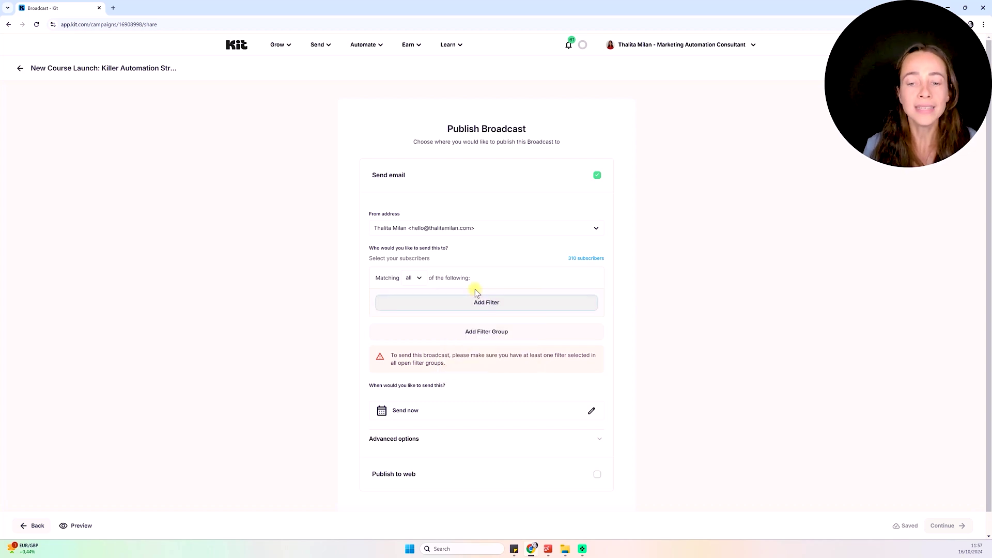
Step: Start another recipient filter and review the full list of available filter criteria
left_click(482, 302)
left_click(523, 311)
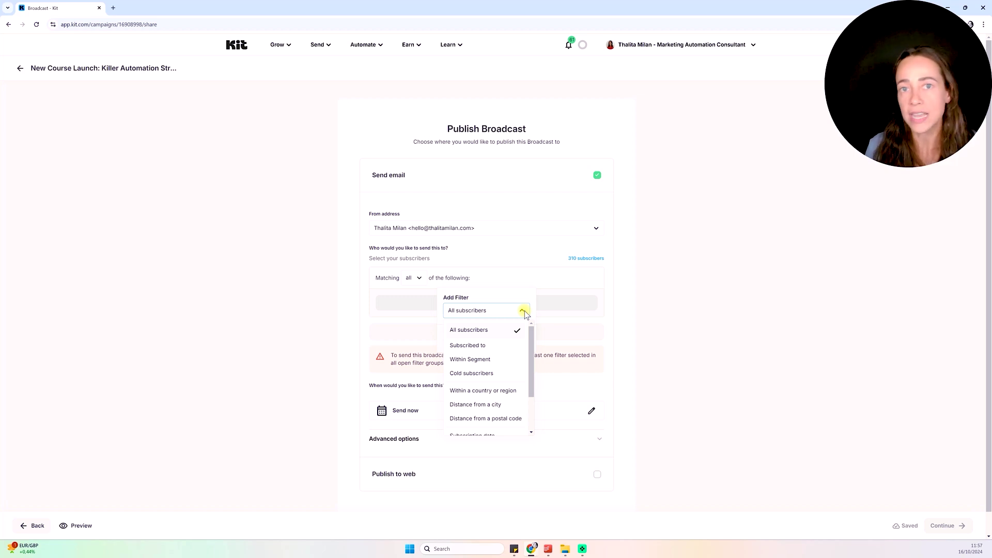
scroll(528, 331, "down", 2)
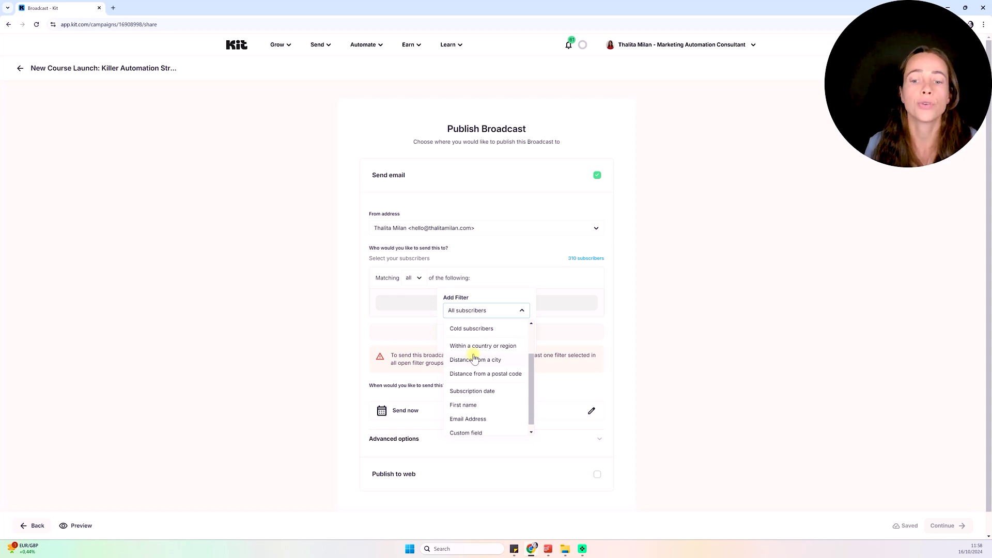
scroll(482, 364, "up", 2)
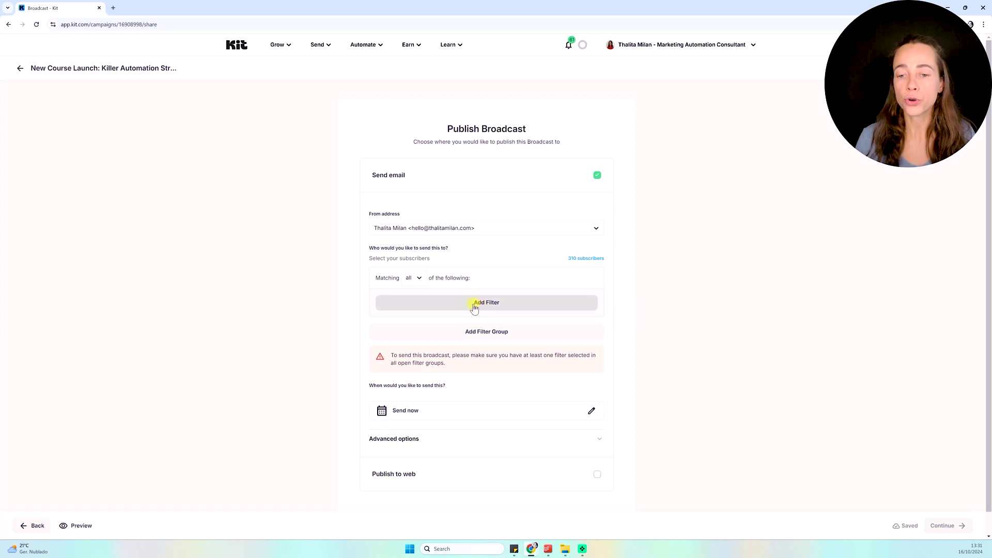
Step: Start a new recipient filter with the Subscribed to criterion and set its type to tags
left_click(502, 307)
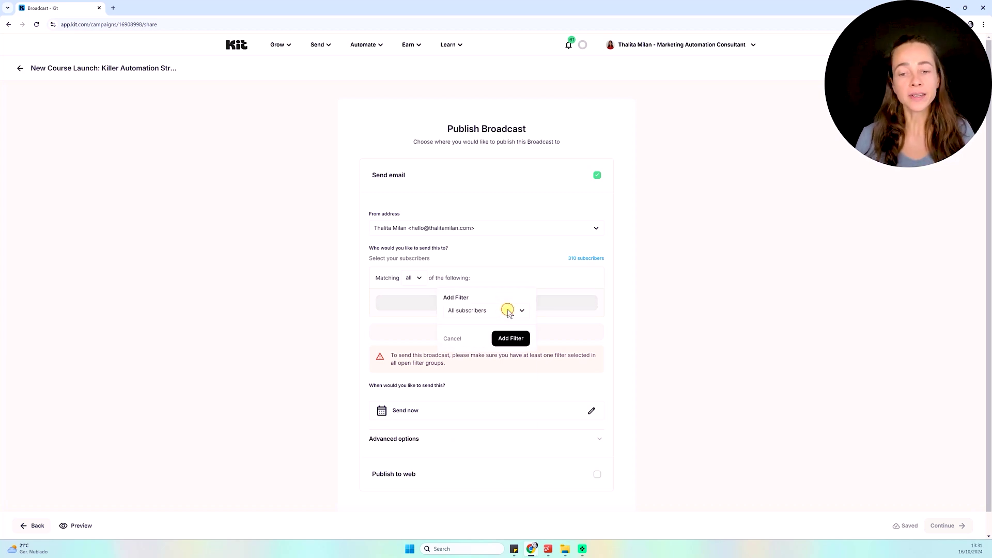
left_click(509, 313)
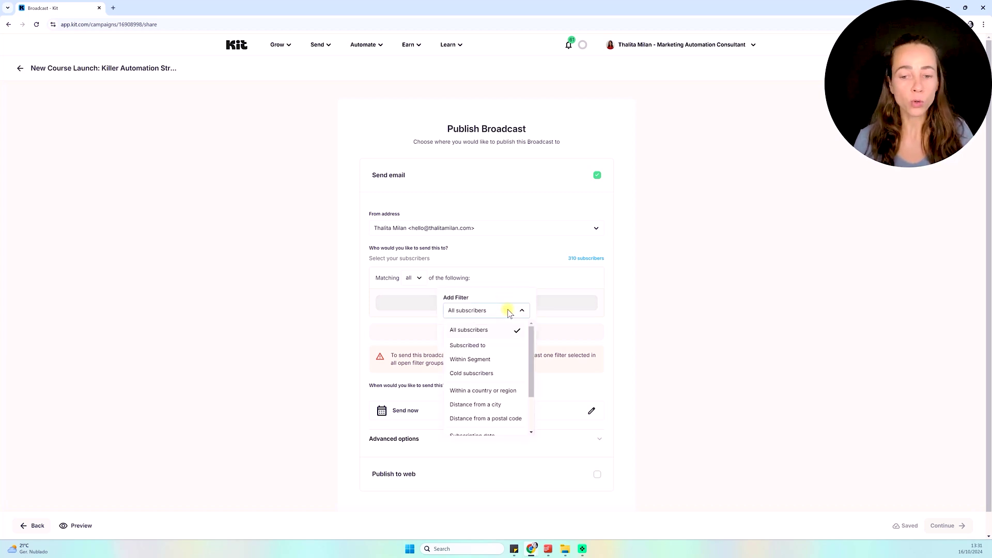
left_click(500, 346)
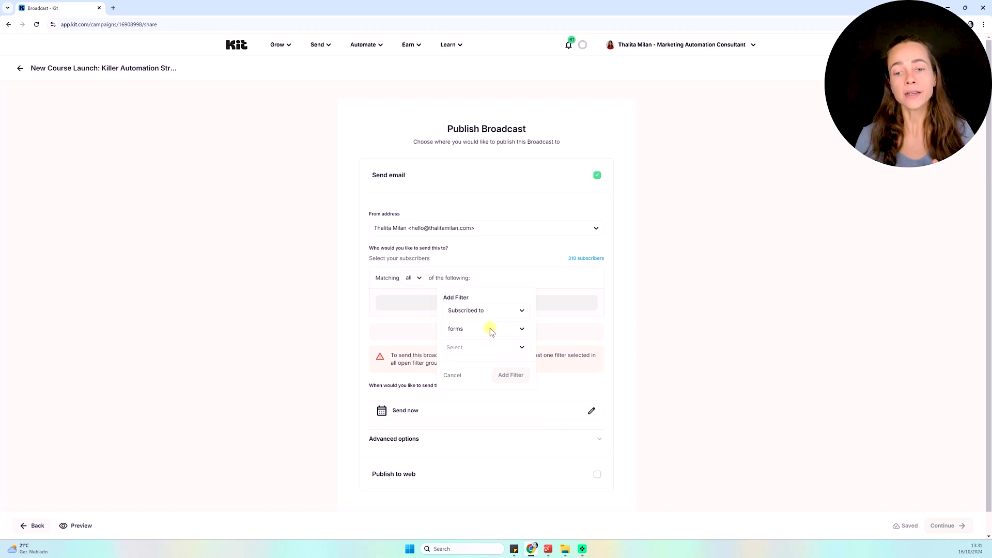
left_click(490, 330)
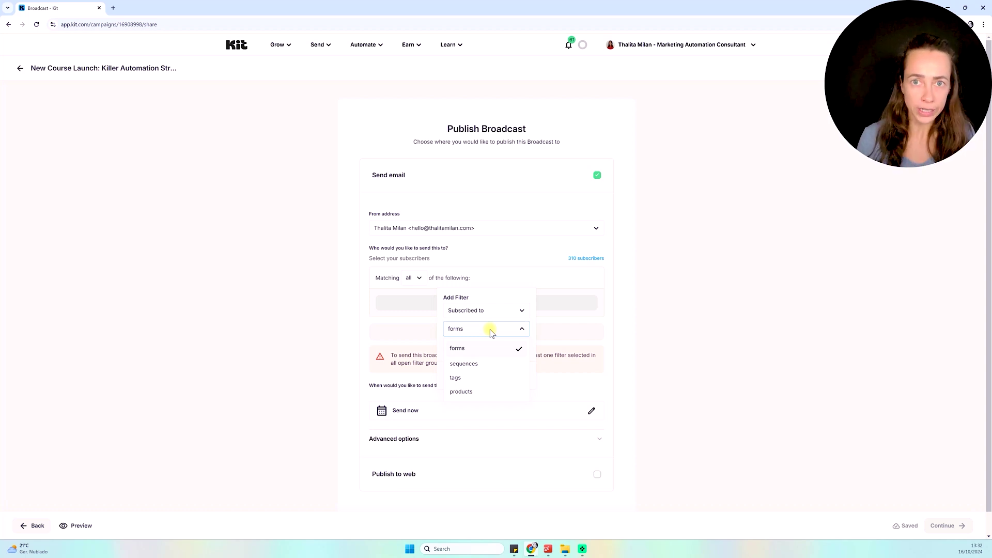
left_click(467, 378)
Step: Select the tags (CLIENT) Former client and (MAIN OFFER) Bought 1-1 coaching for the filter
left_click(473, 349)
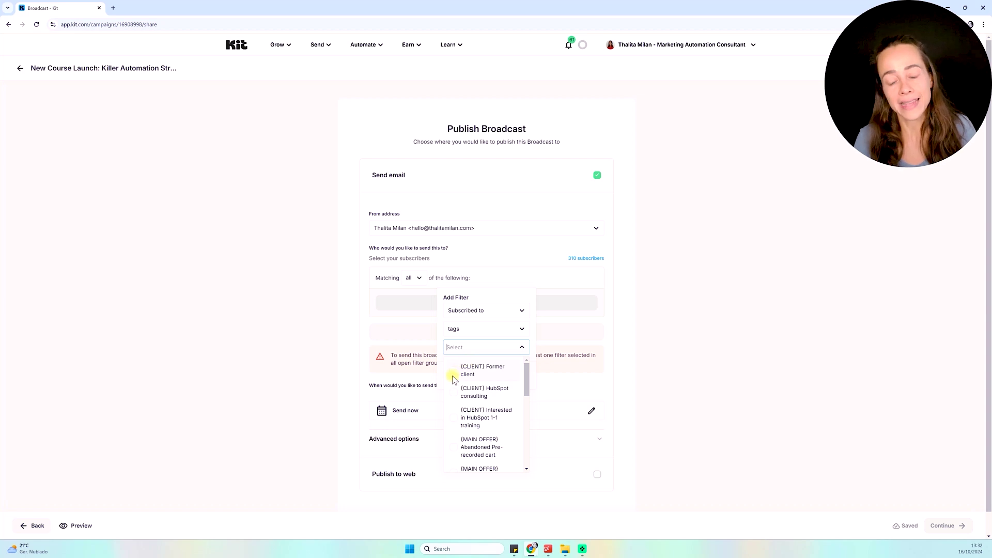
scroll(486, 383, "down", 4)
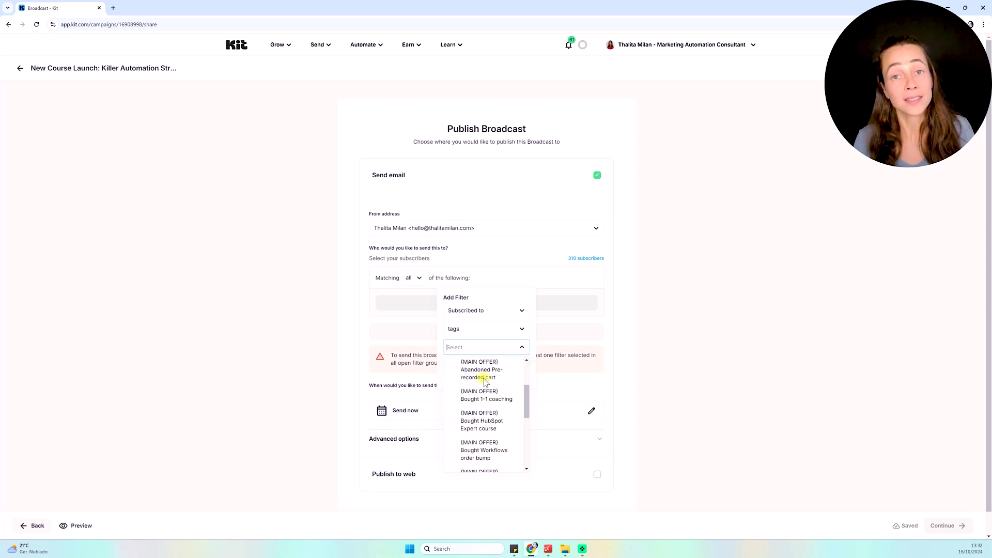
scroll(486, 382, "up", 4)
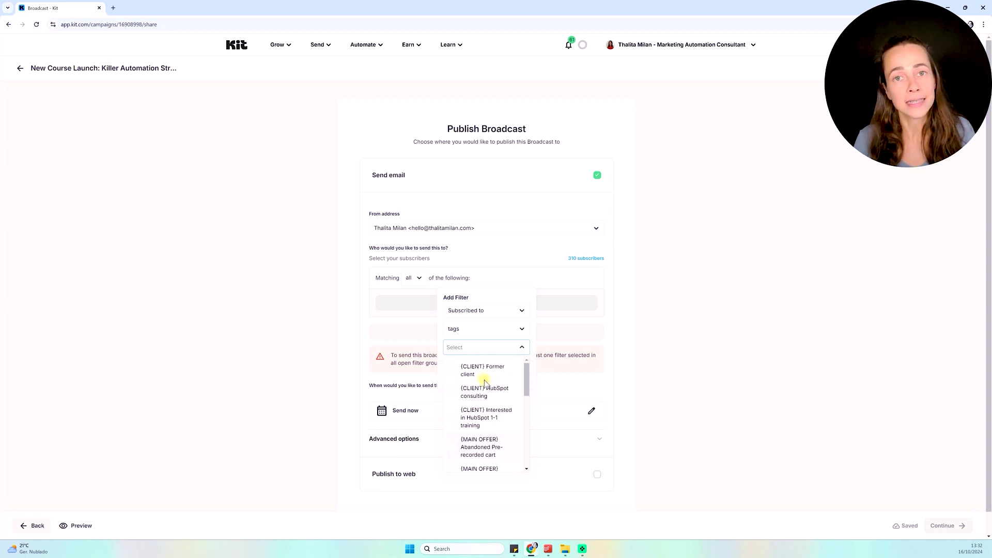
left_click(456, 370)
scroll(495, 400, "down", 3)
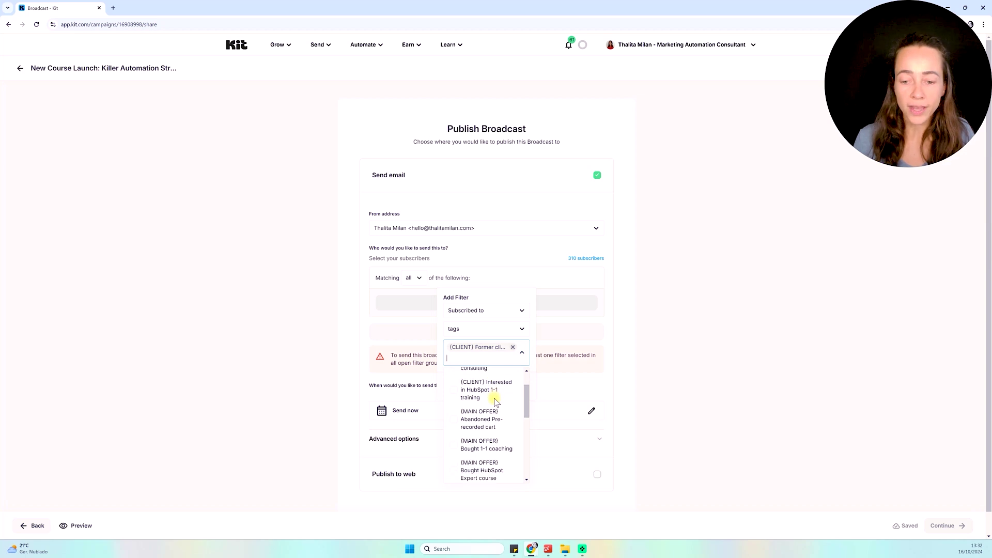
left_click(454, 409)
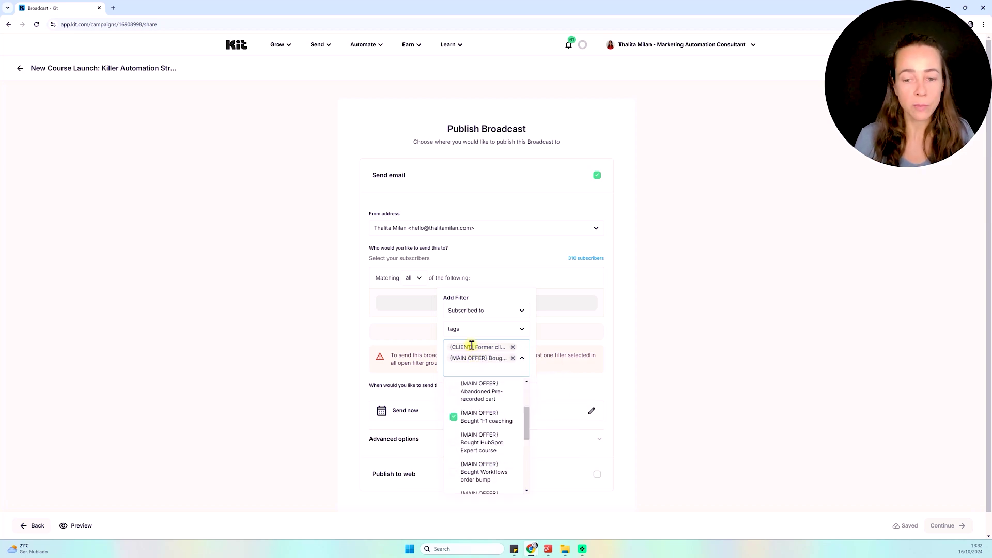
Step: Check the filter's subscription types, keep tags selected, and cancel the filter without adding it
left_click(522, 329)
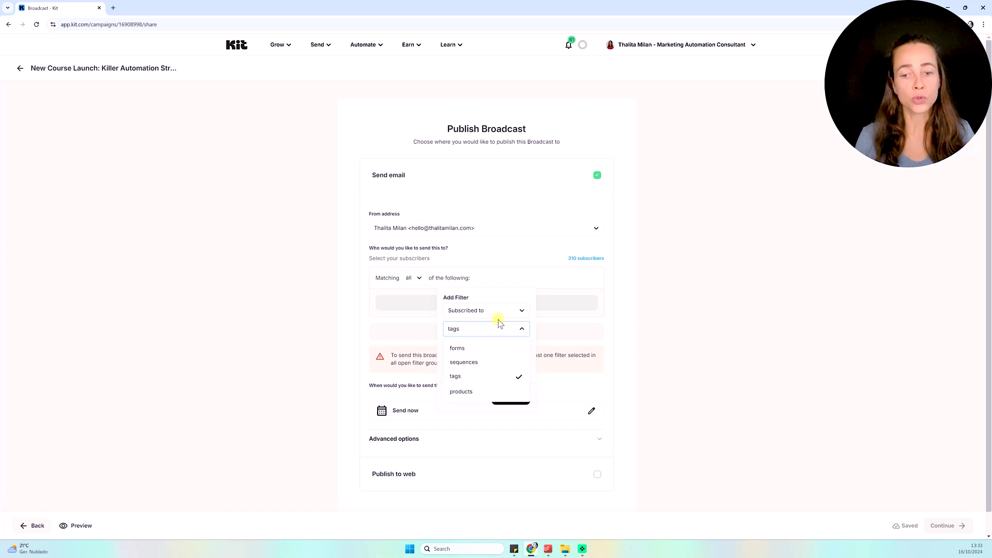
left_click(478, 375)
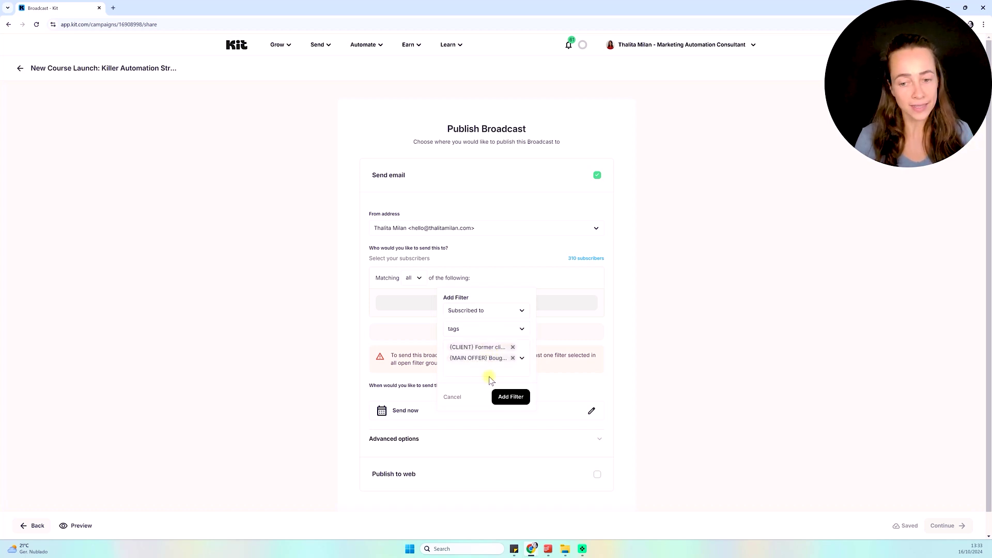
left_click(452, 397)
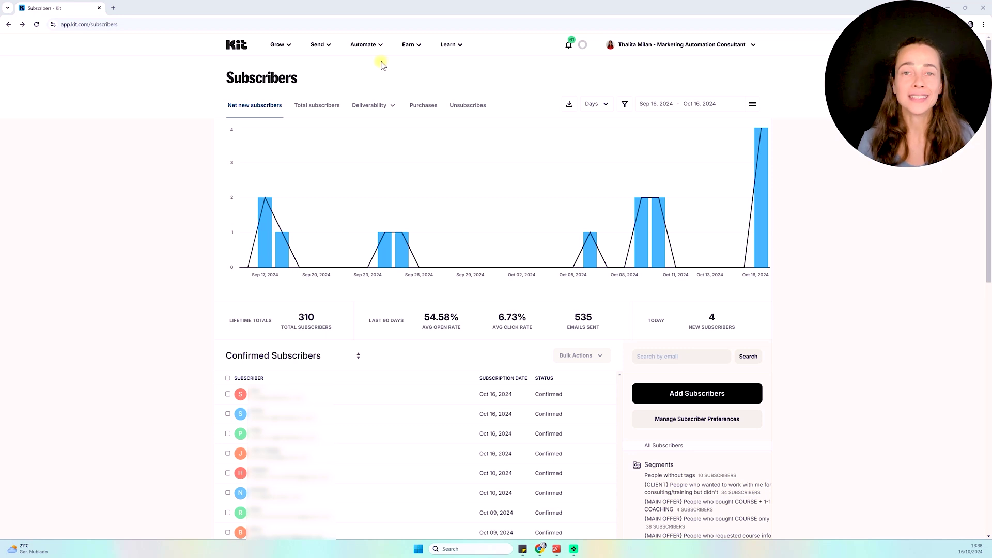
left_click(277, 45)
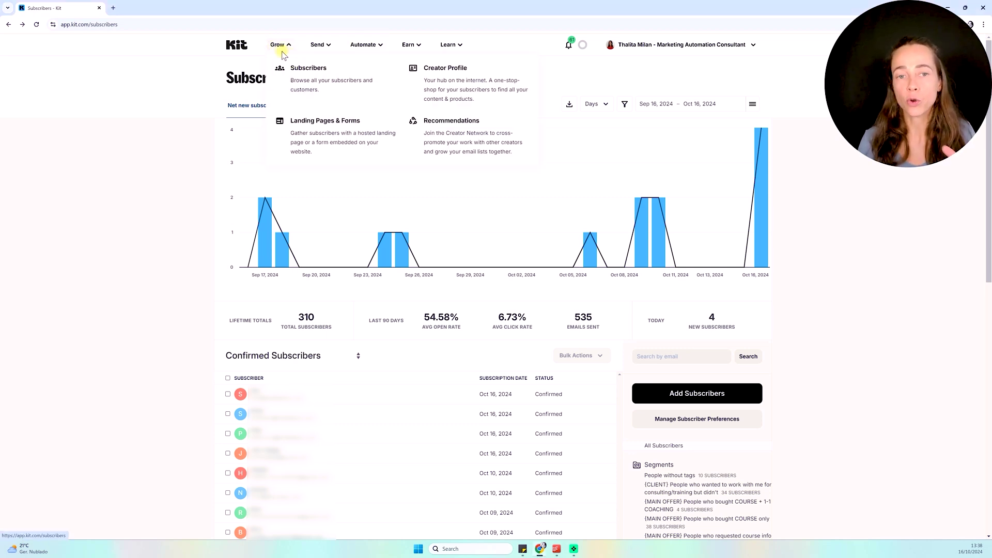
left_click(840, 165)
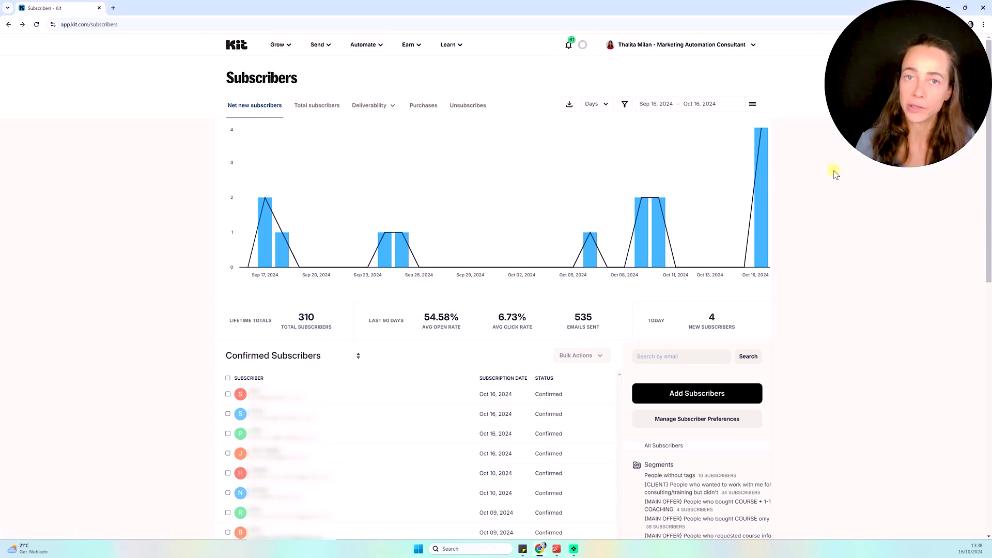
Step: Create a new subscriber tag named "Kit Expert Course Purchase" from the Tags section of the Subscribers page
scroll(838, 196, "down", 3)
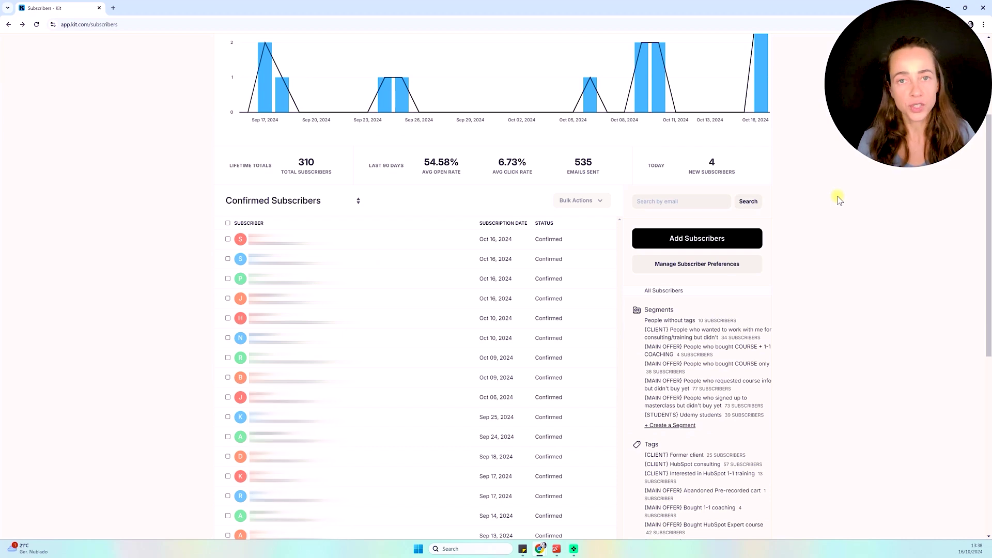
scroll(839, 197, "down", 2)
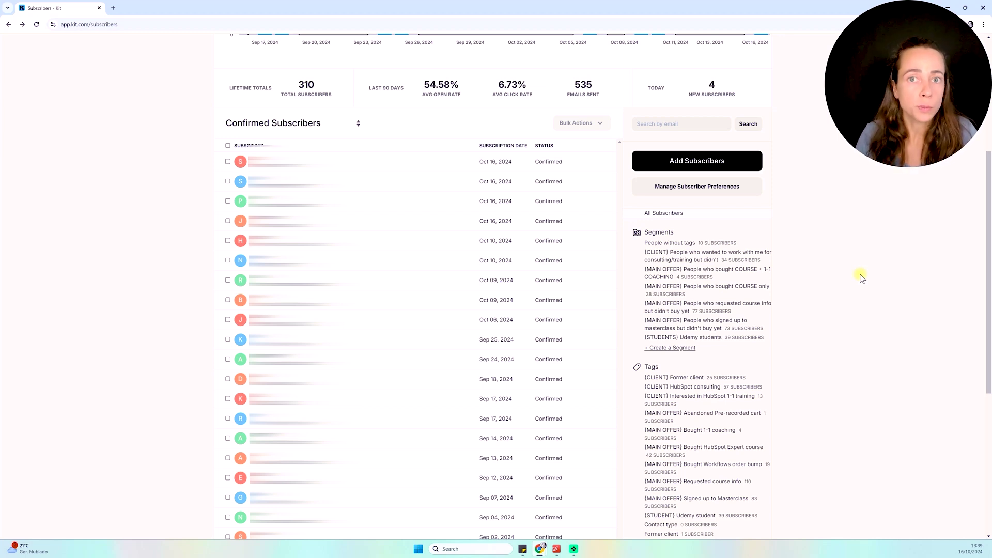
scroll(860, 289, "down", 2)
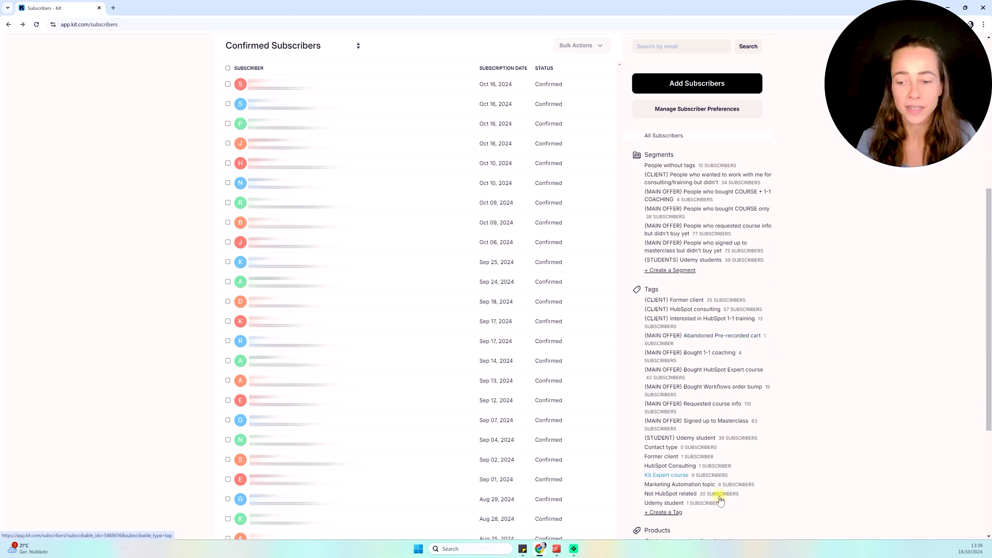
left_click(667, 513)
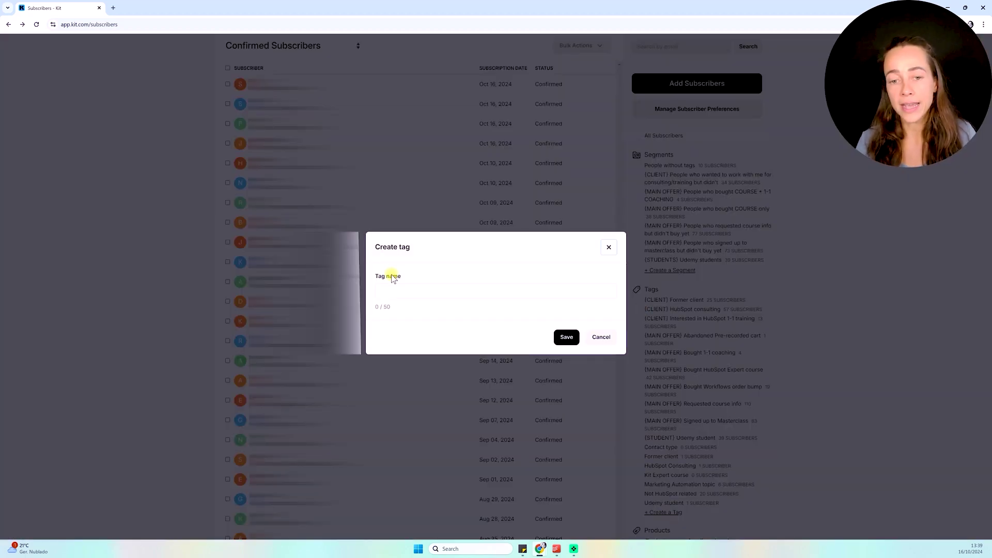
type("Kit E")
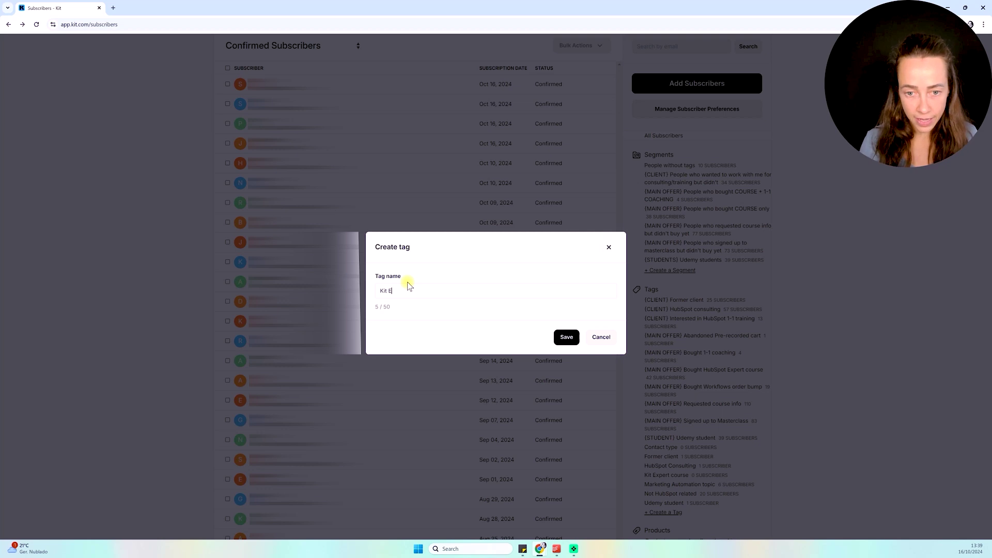
type("xpert Cour")
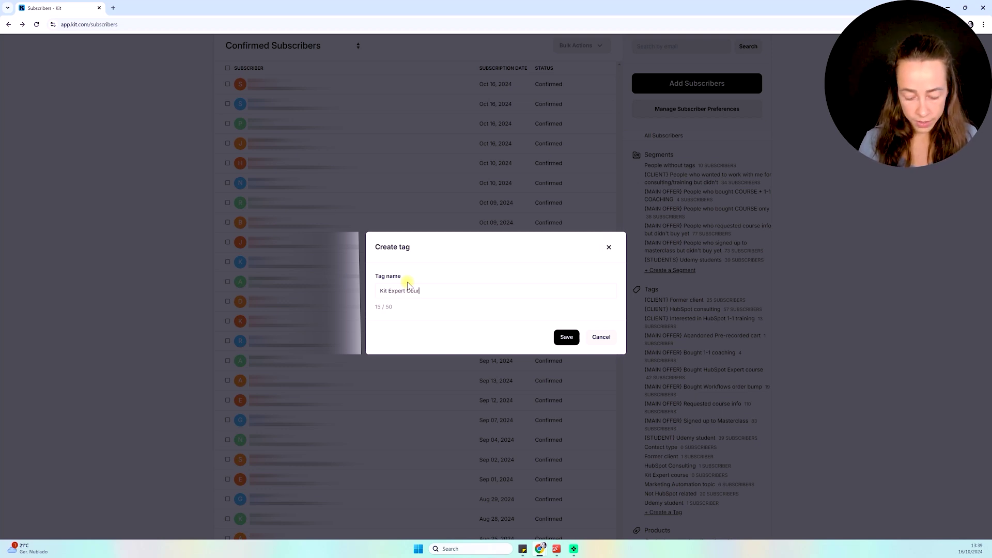
type("se Purchase")
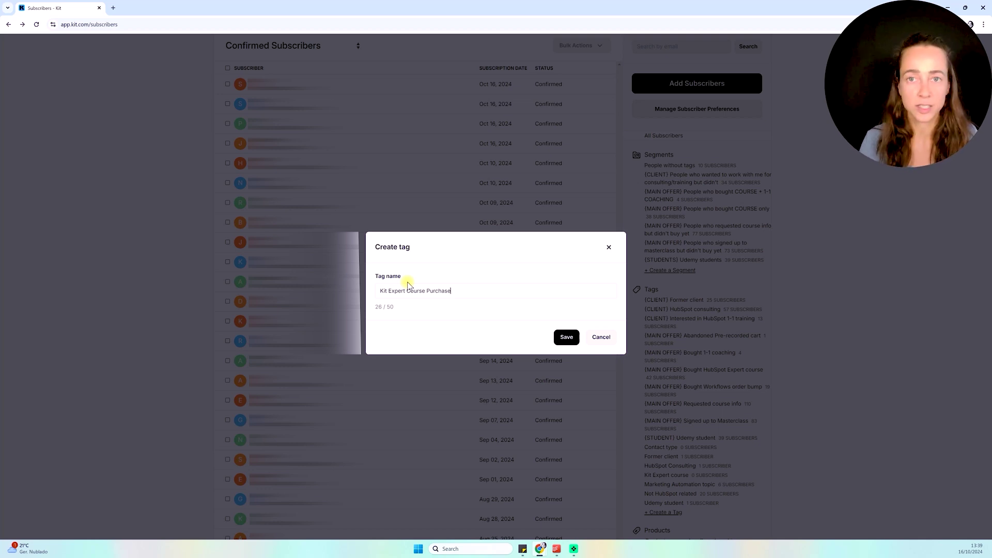
left_click(563, 338)
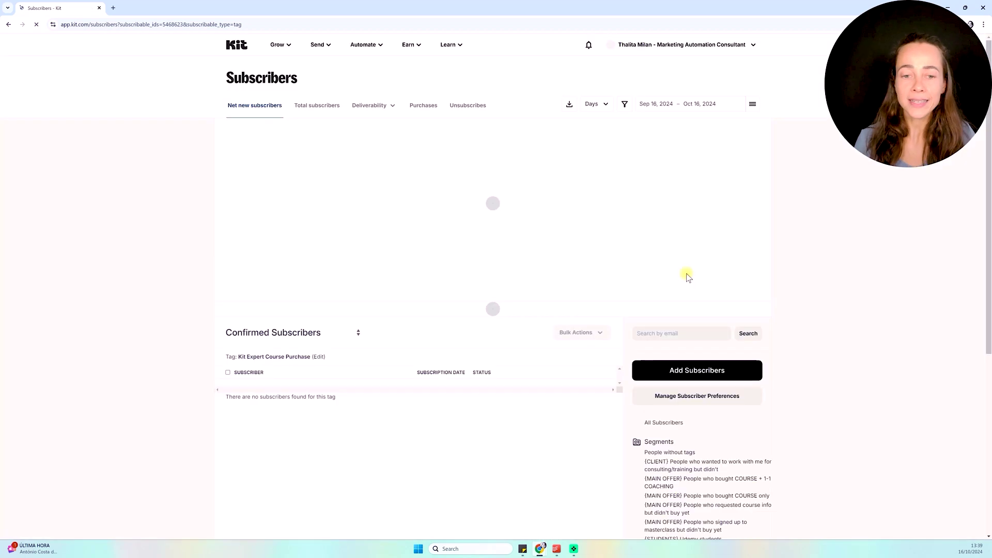
Step: Return to the full subscriber list and open the first subscriber's profile at its tags and segments
scroll(579, 369, "down", 3)
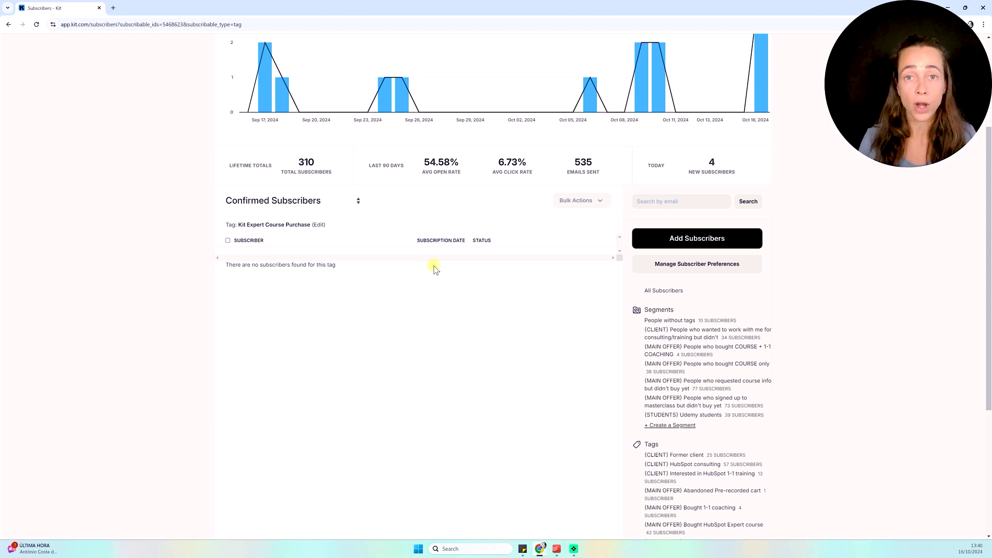
scroll(428, 304, "up", 3)
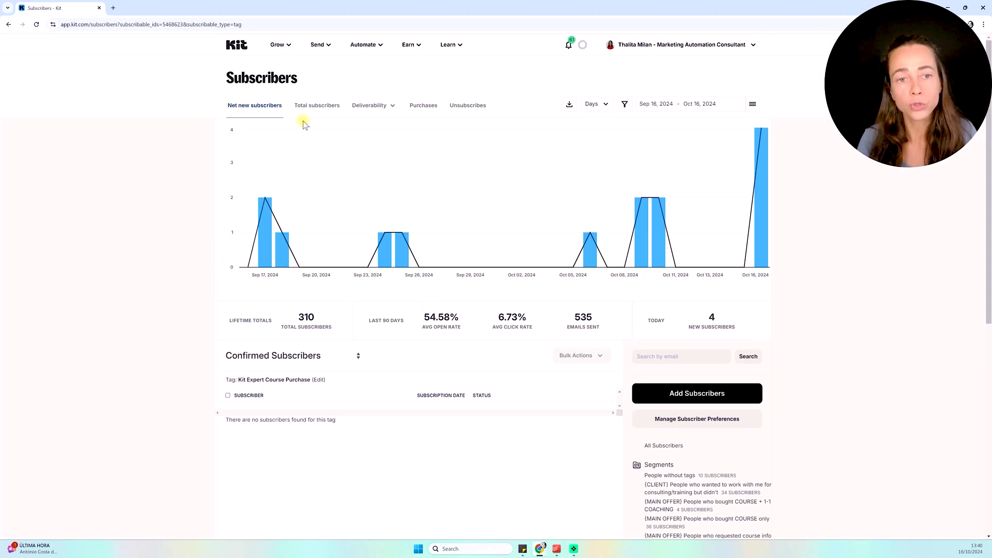
left_click(281, 45)
left_click(289, 77)
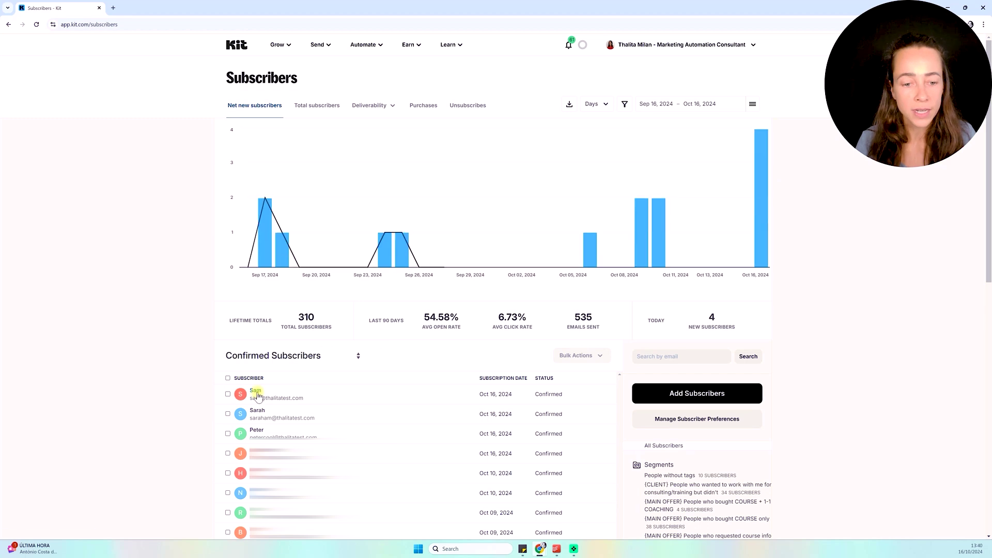
left_click(253, 392)
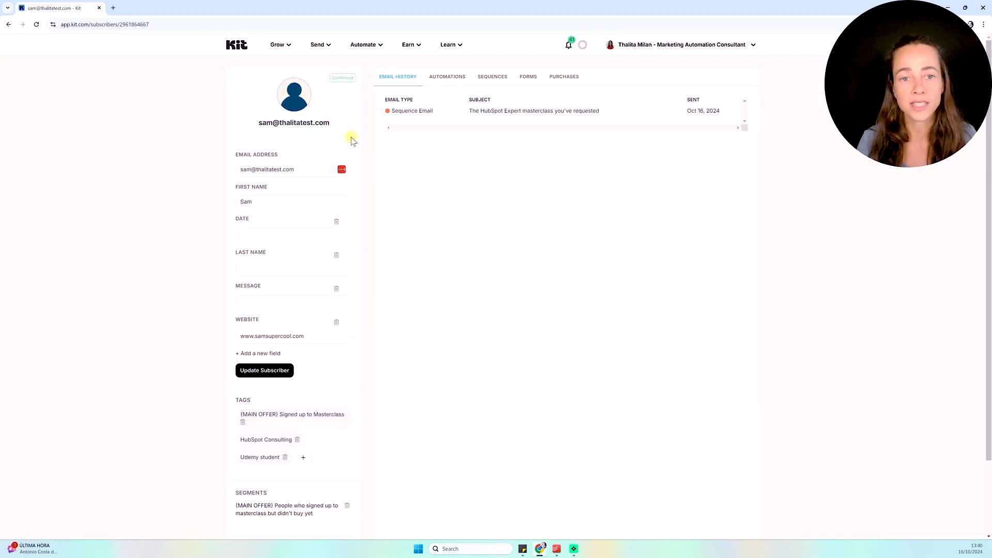
scroll(310, 274, "down", 3)
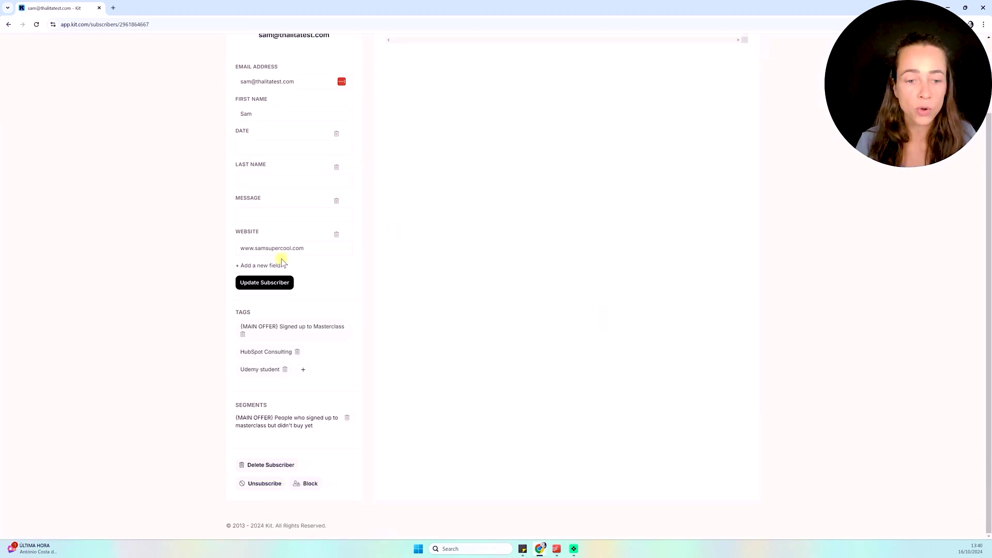
Step: Add the tag Kit Expert Course Purchase to the open subscriber profile
left_click(303, 370)
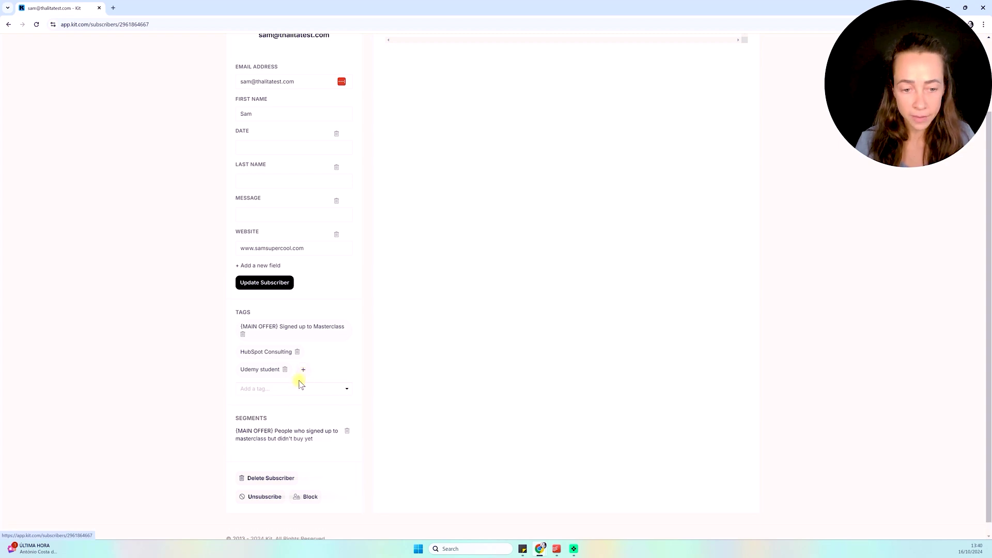
left_click(285, 389)
type("purc")
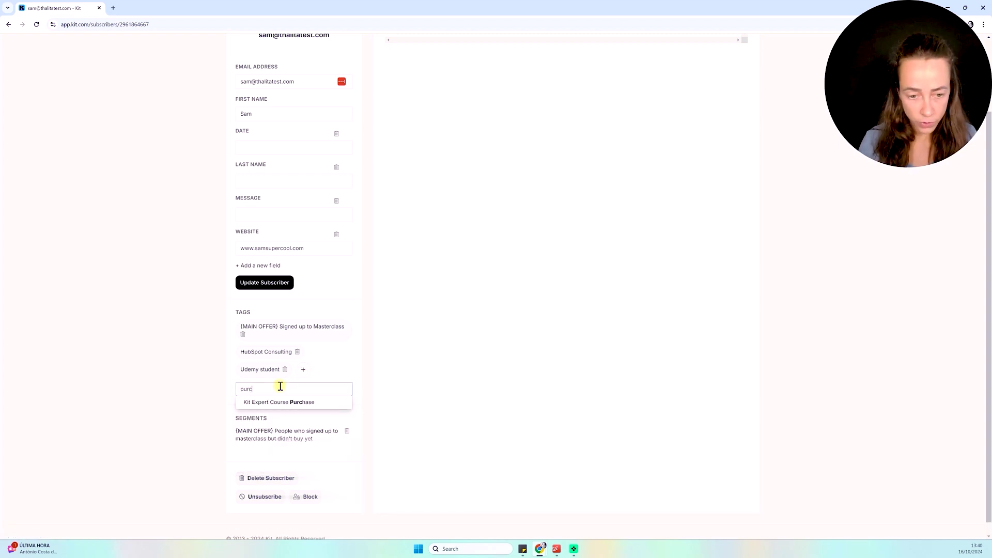
type("ha")
left_click(279, 402)
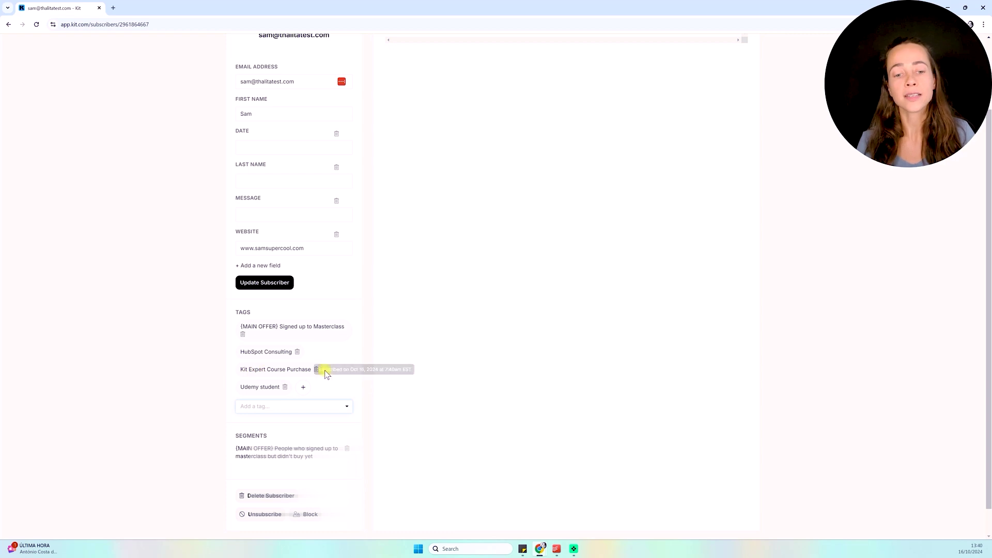
Step: Return to the subscriber list, start creating a new segment, and dismiss the password manager's login prompt over its name field
scroll(517, 364, "up", 2)
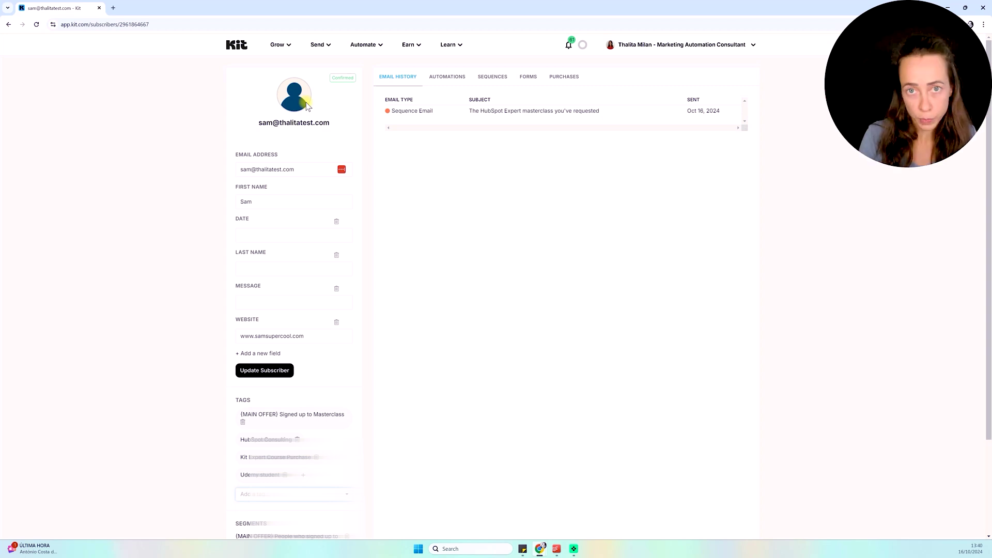
left_click(279, 45)
left_click(291, 74)
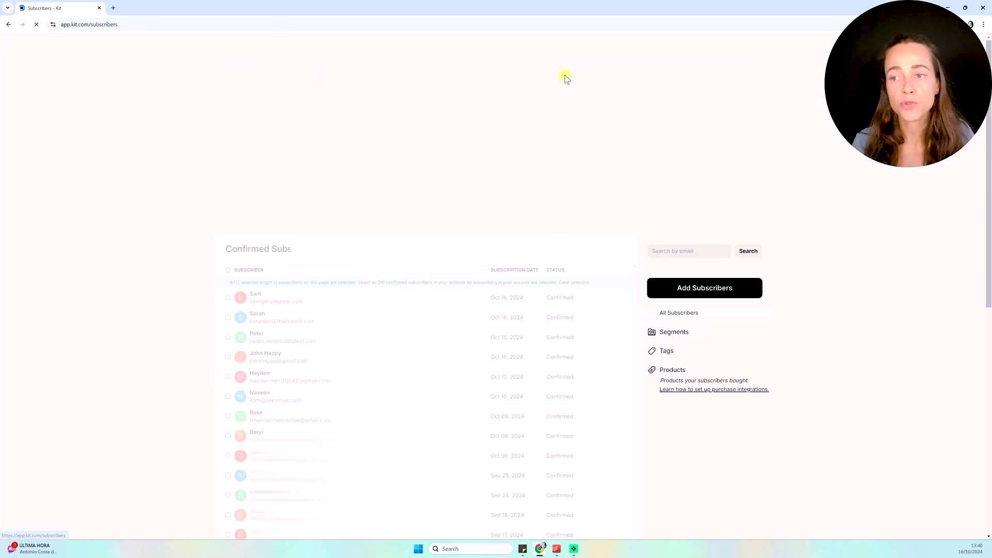
scroll(854, 262, "down", 5)
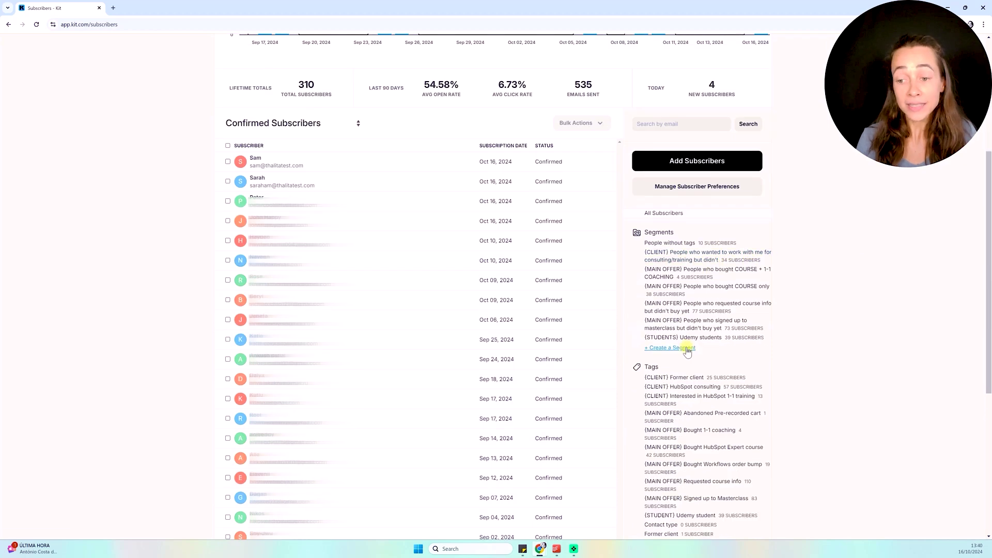
left_click(682, 348)
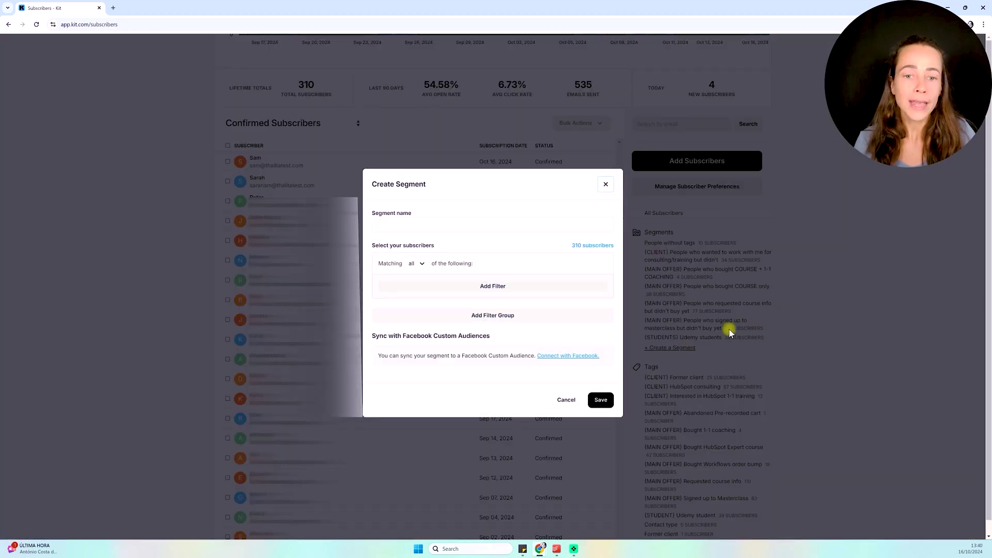
left_click(447, 224)
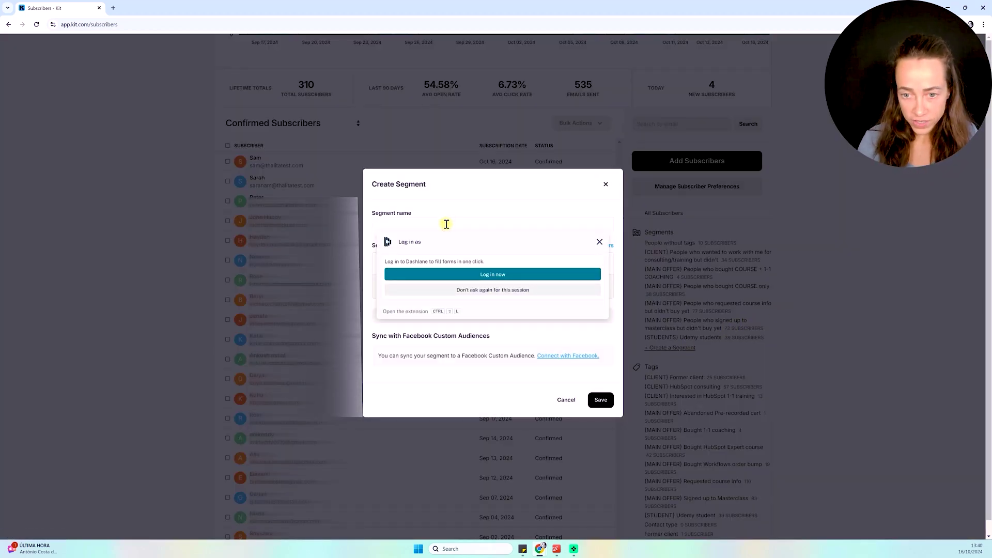
left_click(521, 290)
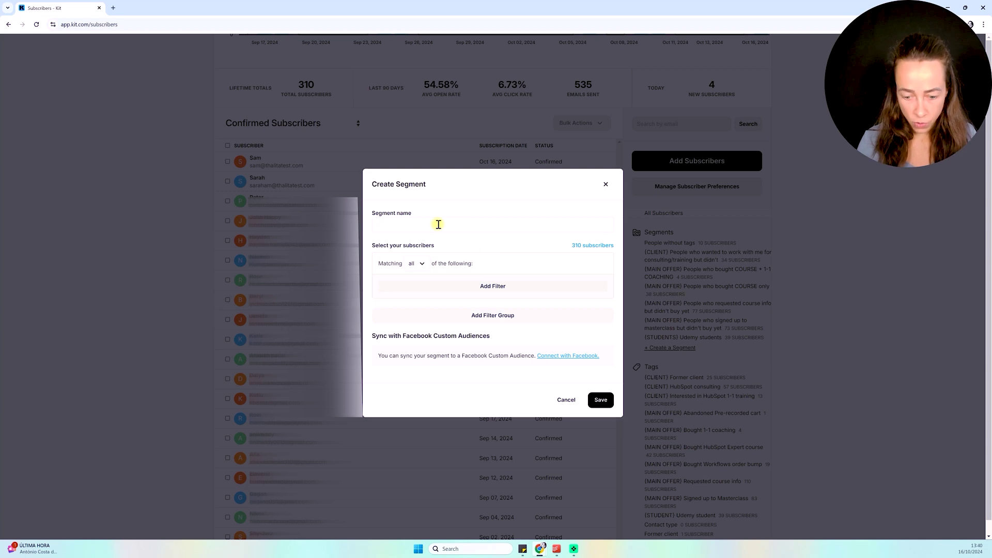
left_click(439, 224)
type("Convert")
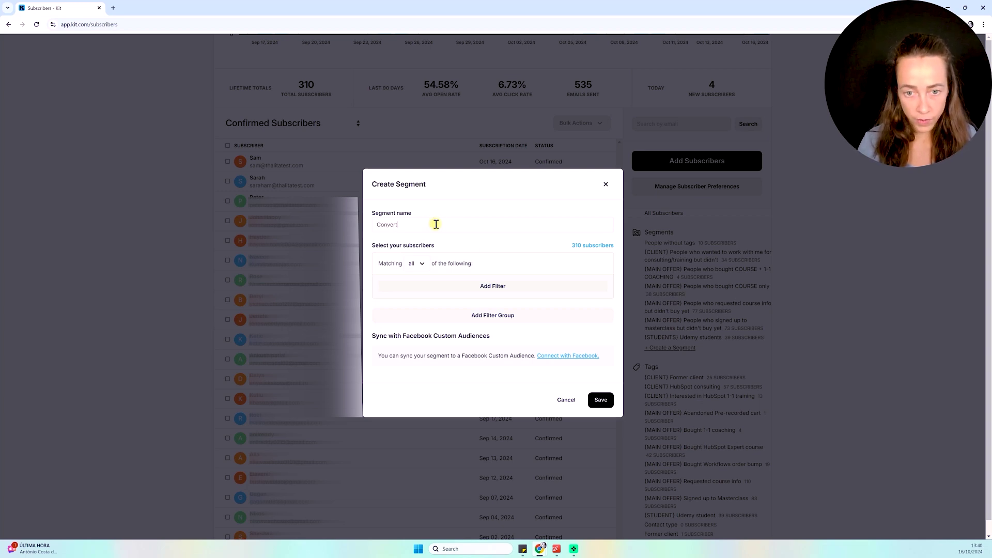
key("BackSpace")
key("BackSpace")
key("BackSpace")
key("BackSpace")
key("BackSpace")
key("BackSpace")
key("BackSpace")
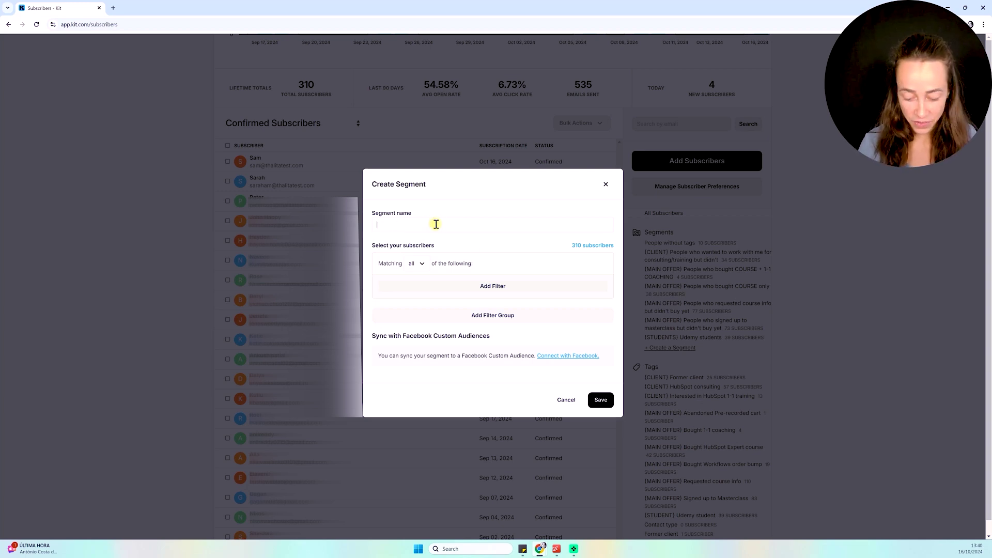
Step: Name the segment "Kit Leads" and add a filter for subscribers with the Kit Expert Course Purchase tag
type("Kit L")
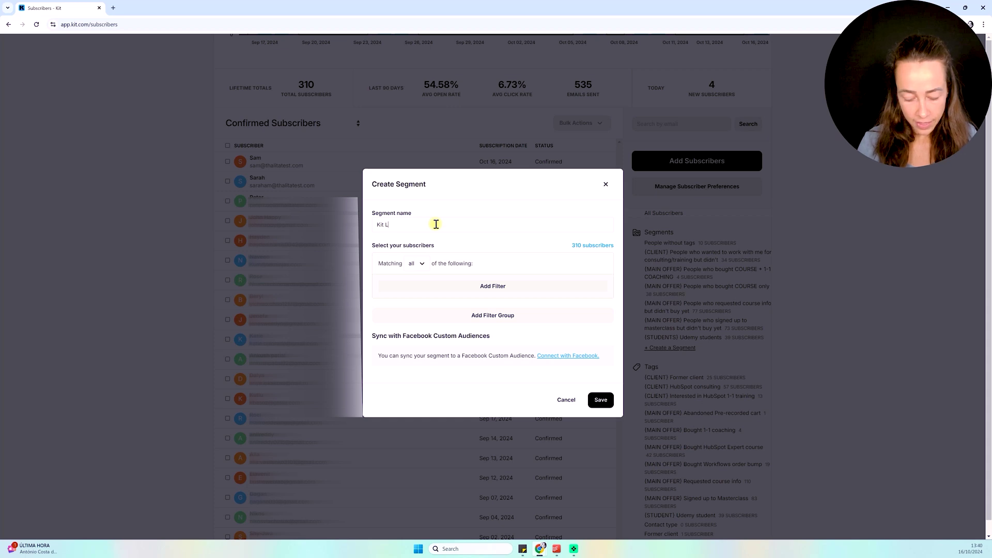
type("eads")
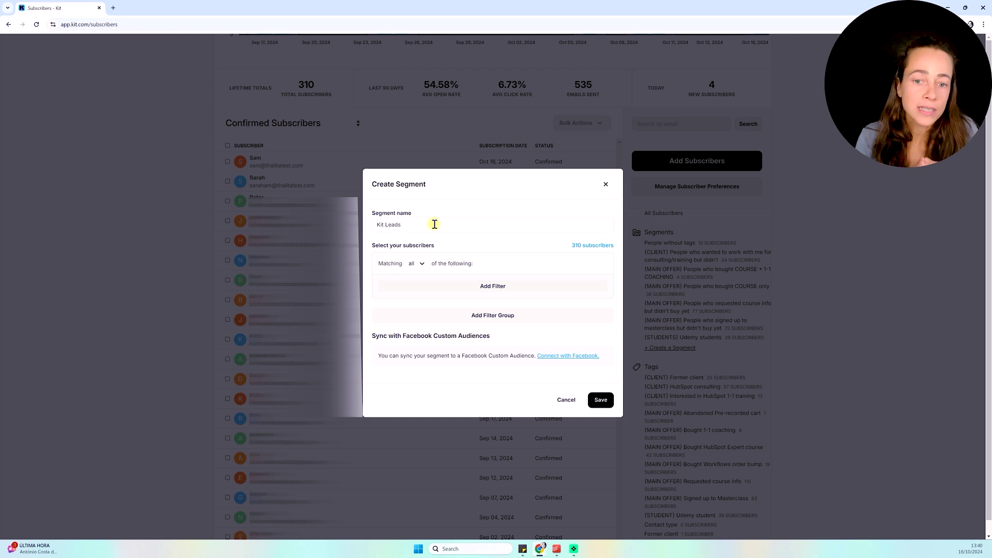
left_click(484, 286)
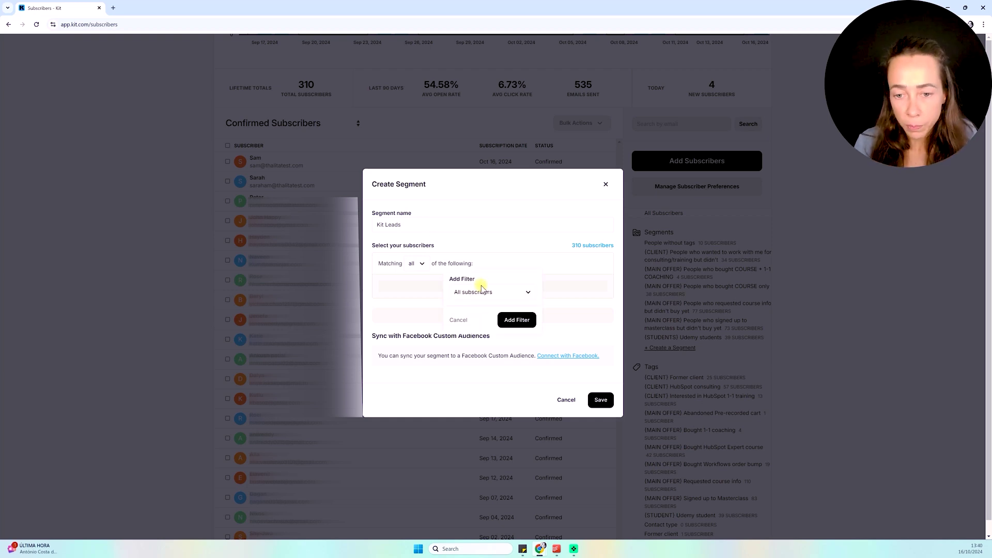
left_click(516, 292)
left_click(505, 324)
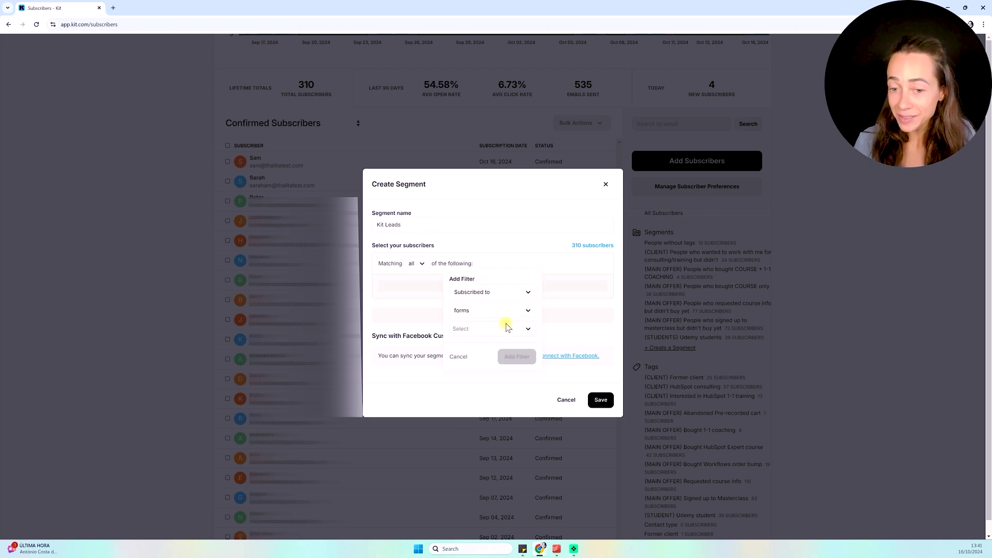
left_click(484, 311)
left_click(483, 360)
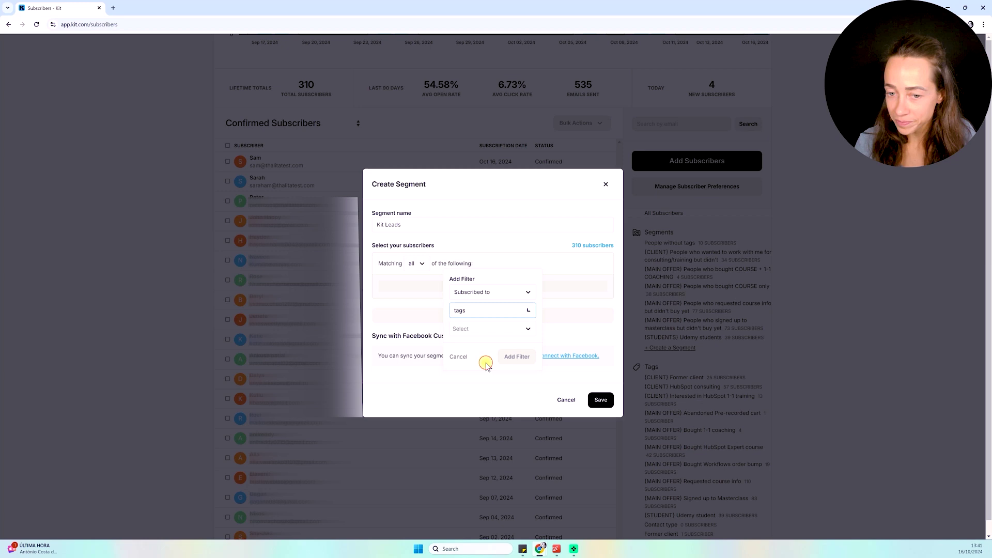
left_click(478, 331)
type("purcha")
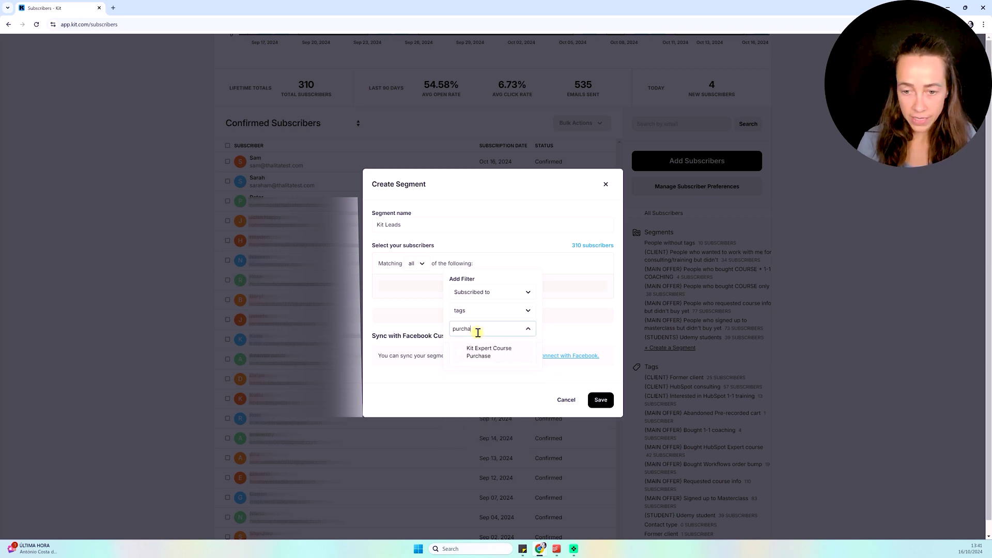
left_click(475, 349)
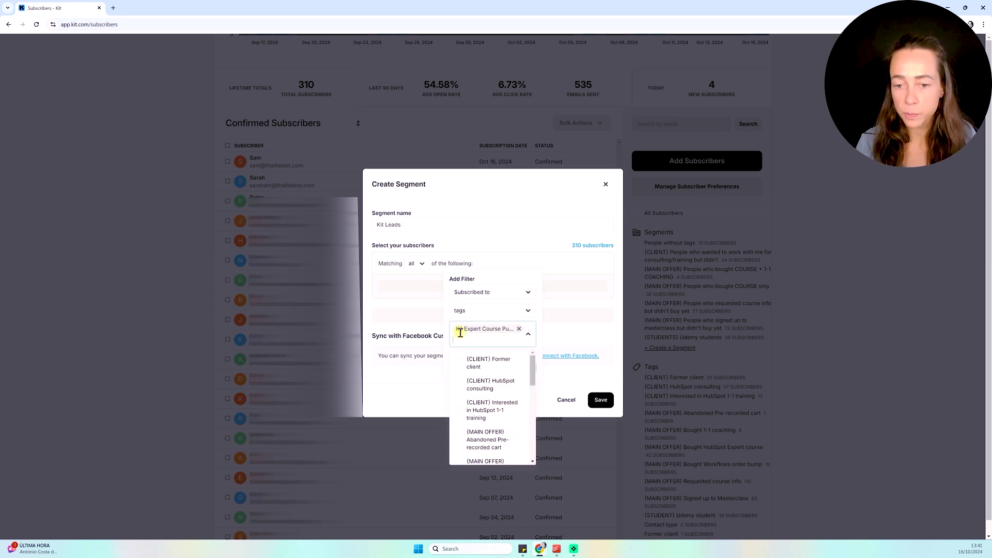
left_click(572, 268)
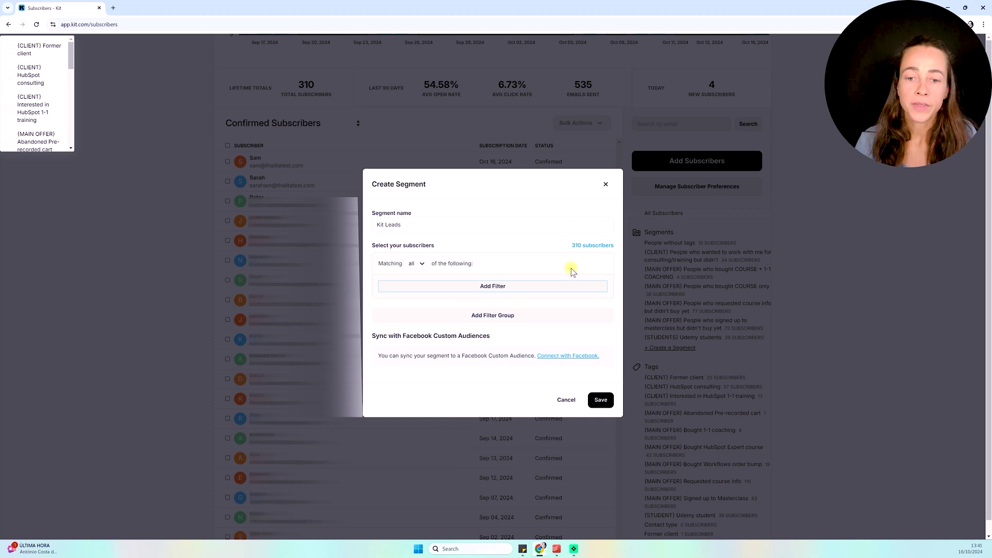
left_click(495, 291)
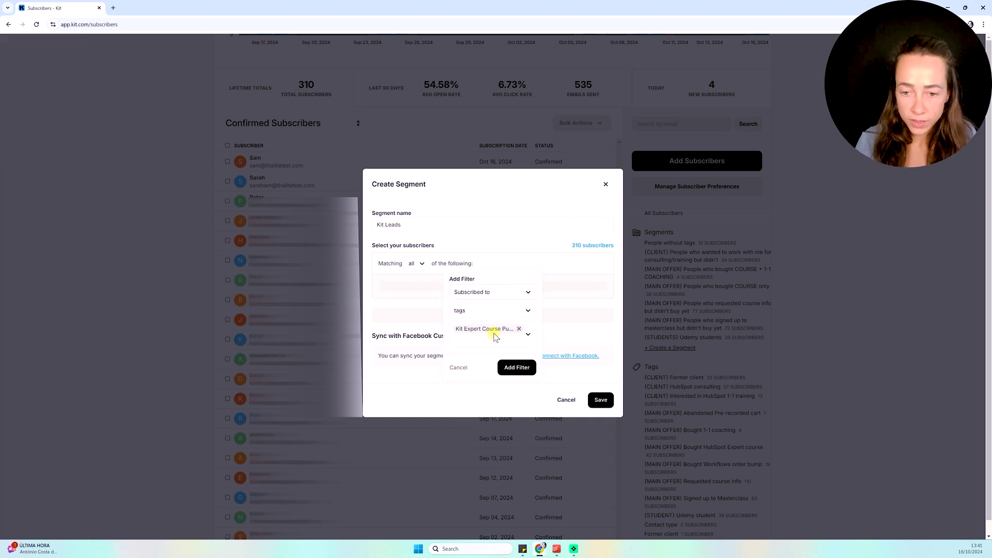
left_click(514, 368)
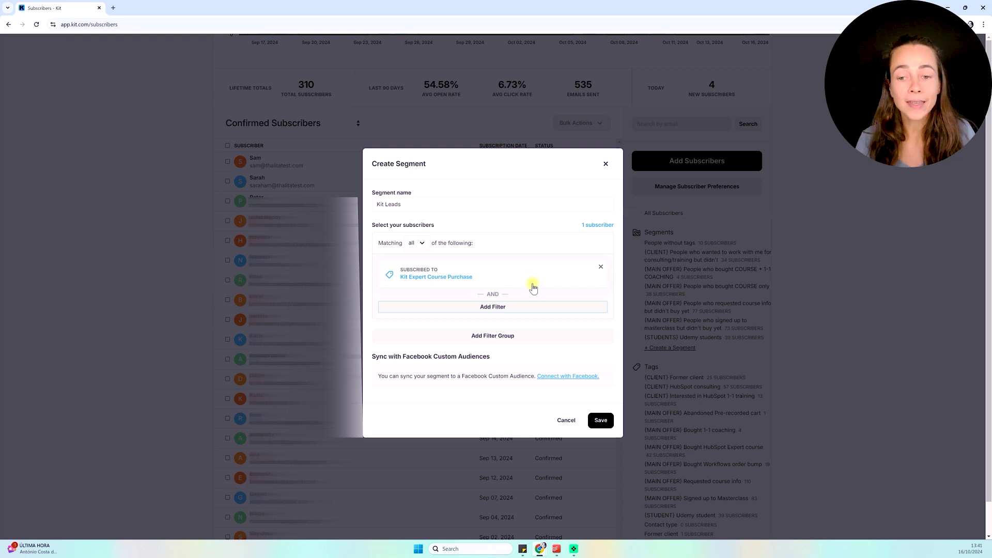
Step: Try a second segment filter for subscribers to the Abbey landing page form, and remove that filter again
left_click(499, 307)
left_click(499, 313)
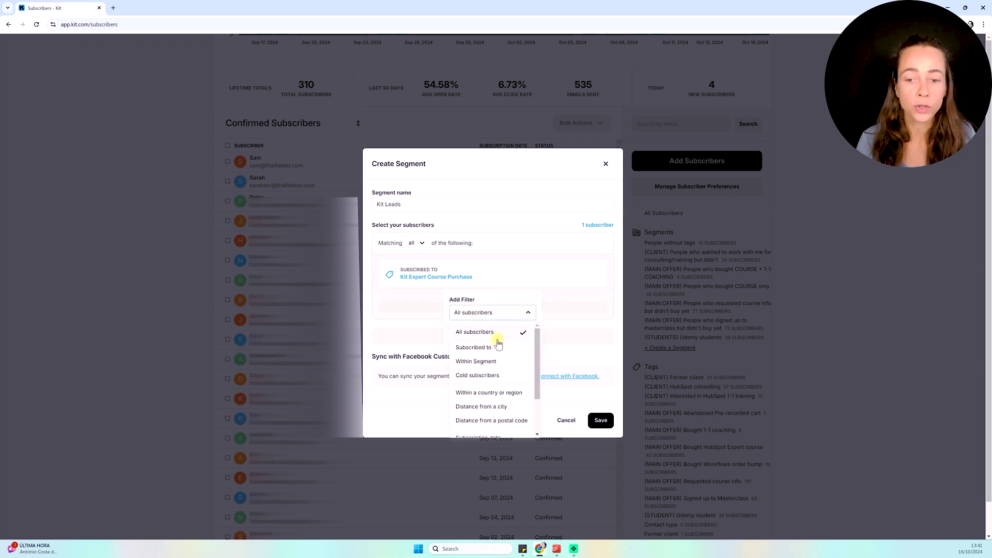
left_click(499, 346)
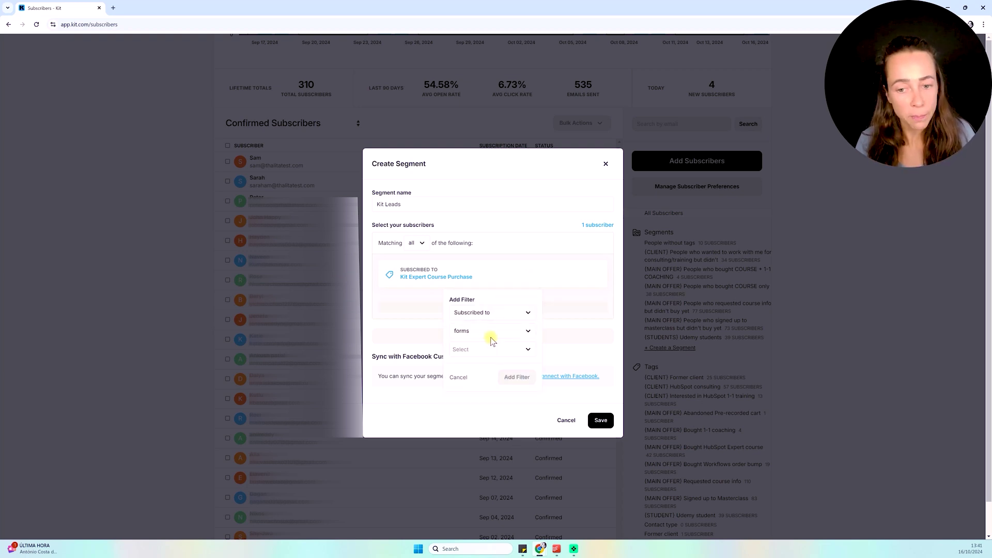
left_click(493, 353)
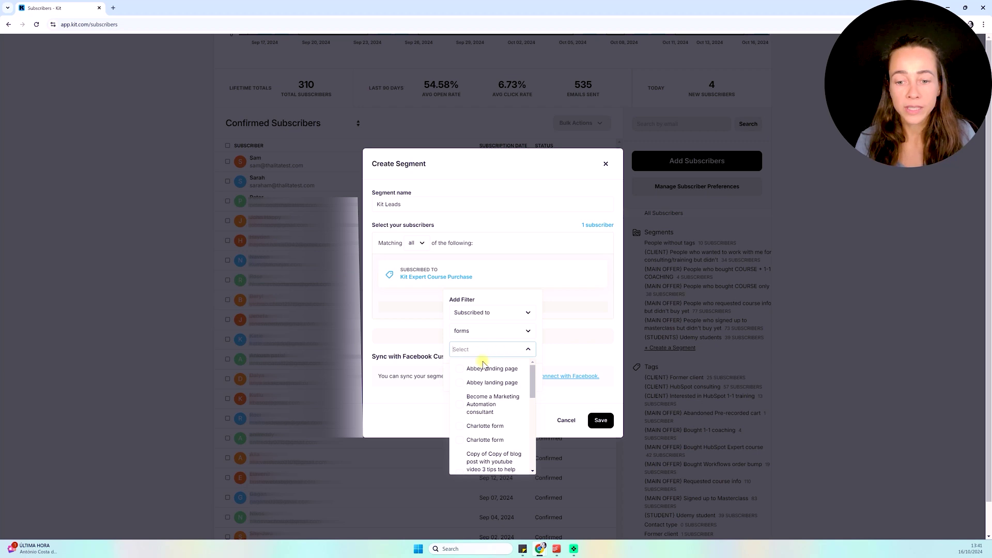
left_click(462, 369)
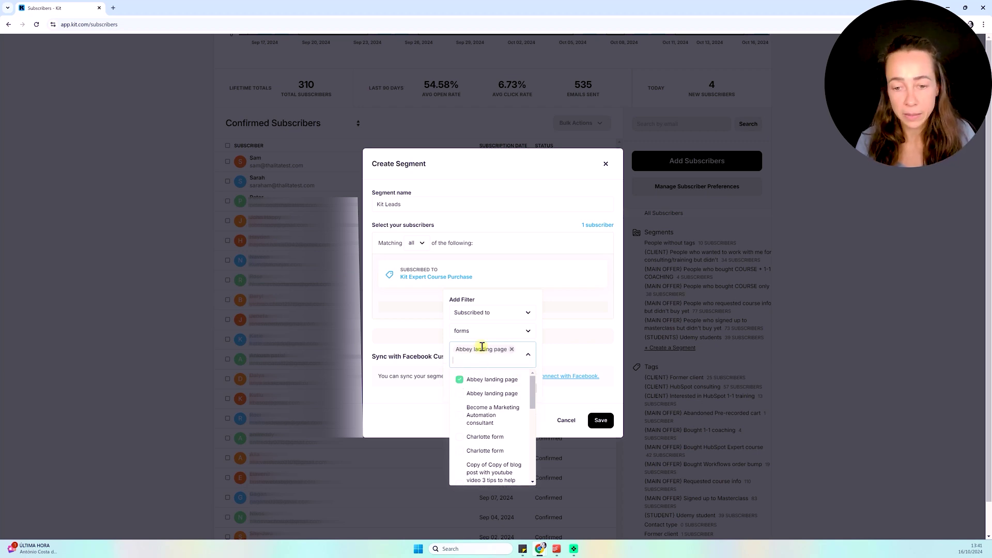
left_click(556, 305)
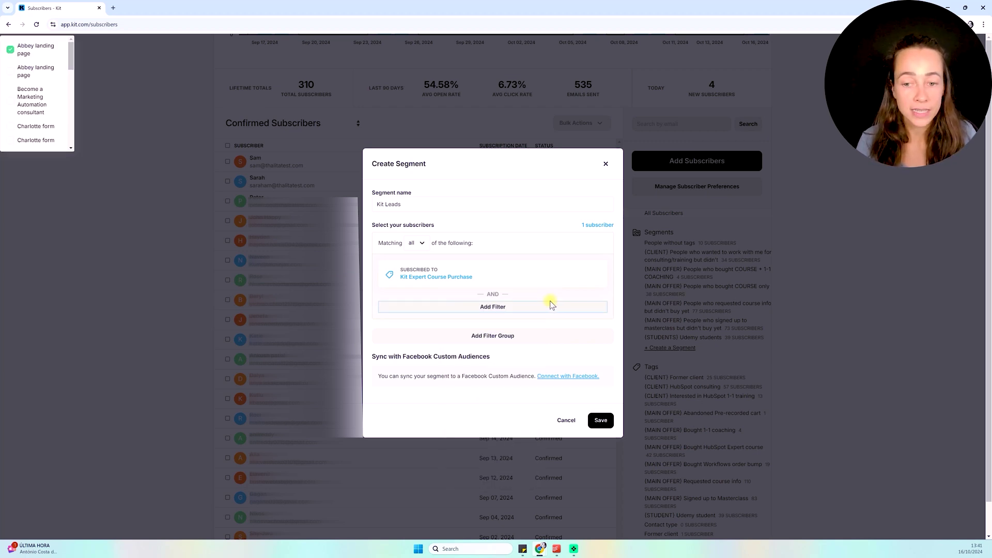
left_click(473, 306)
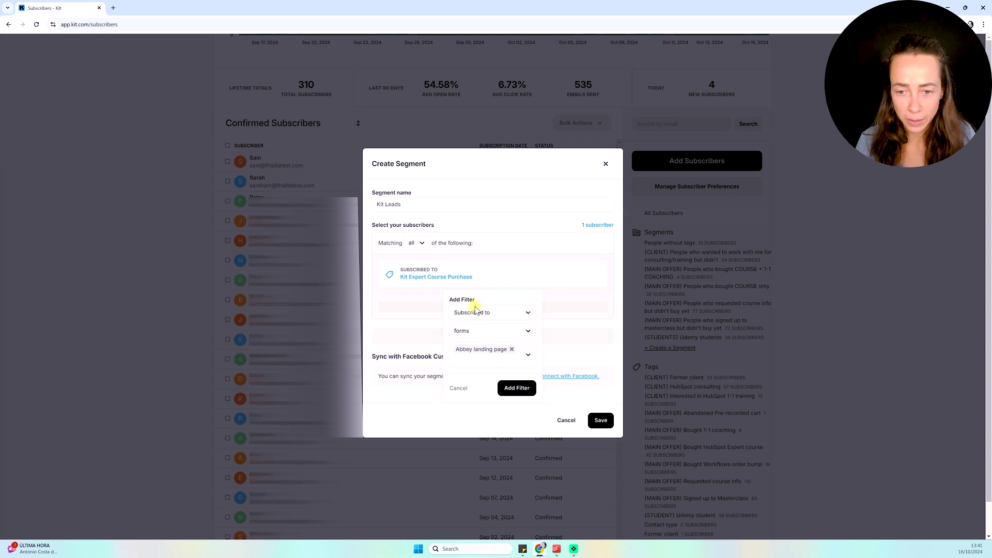
left_click(517, 392)
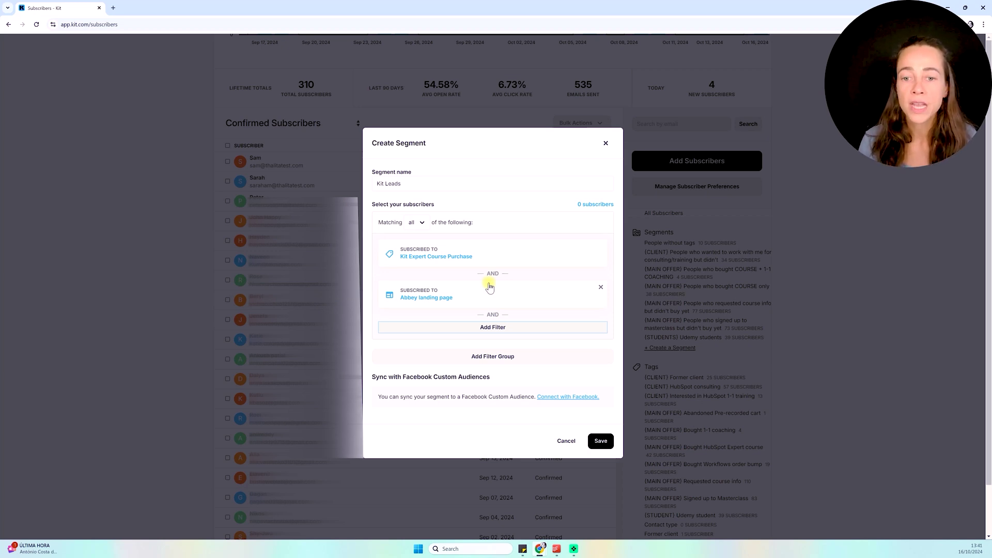
left_click(601, 287)
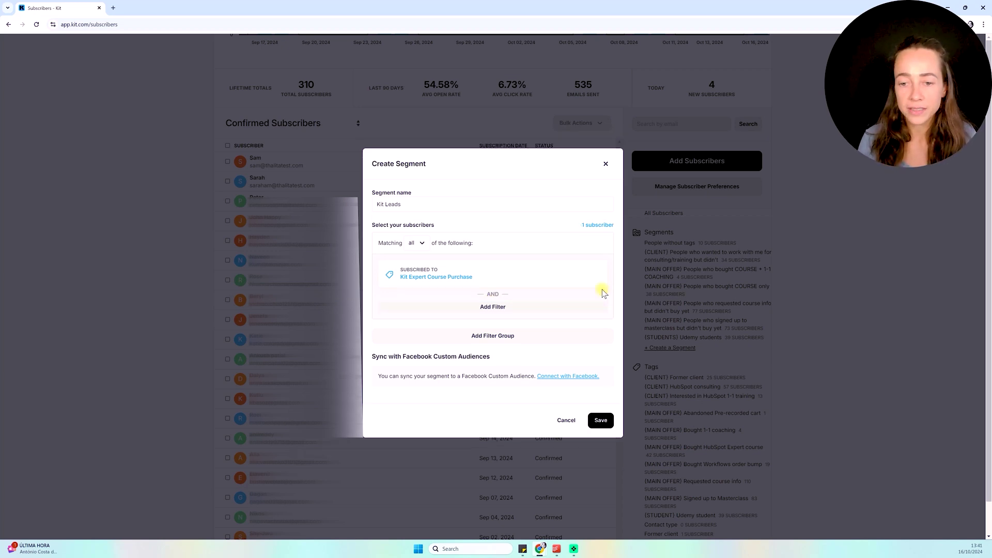
Step: Save the Kit Leads segment and look over the segments list on the Subscribers page
left_click(601, 420)
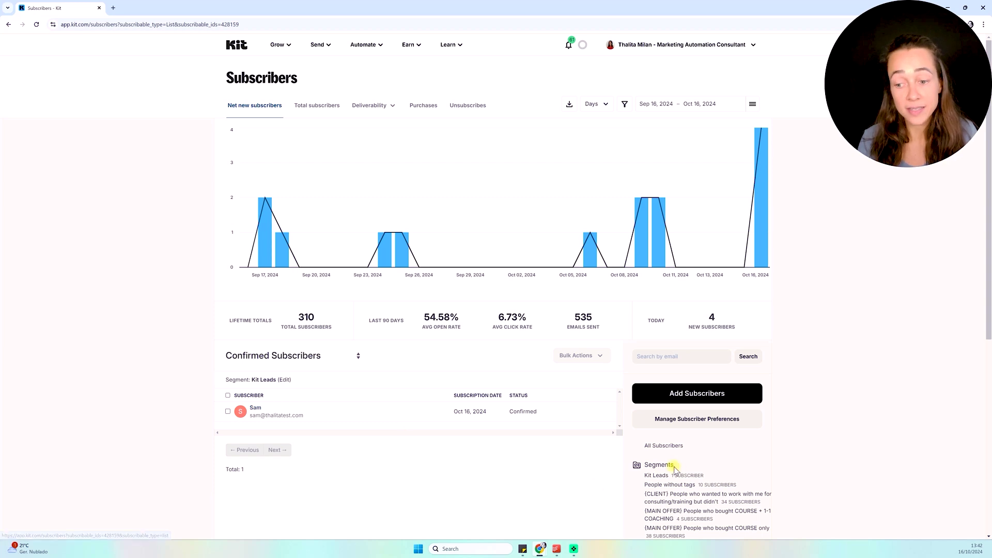
scroll(731, 481, "down", 1)
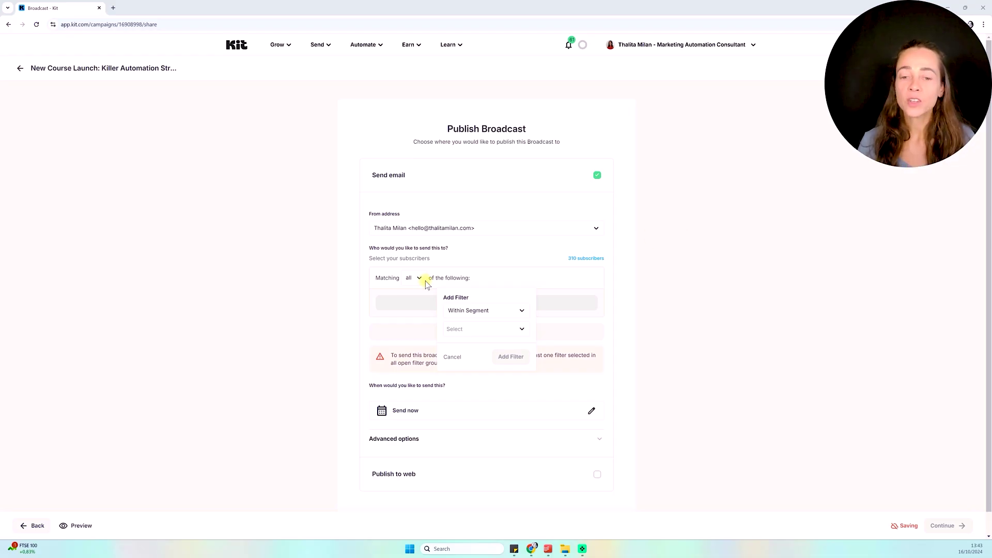
Step: Restrict the broadcast's recipients to subscribers within the Kit Leads segment by adding that filter
left_click(515, 334)
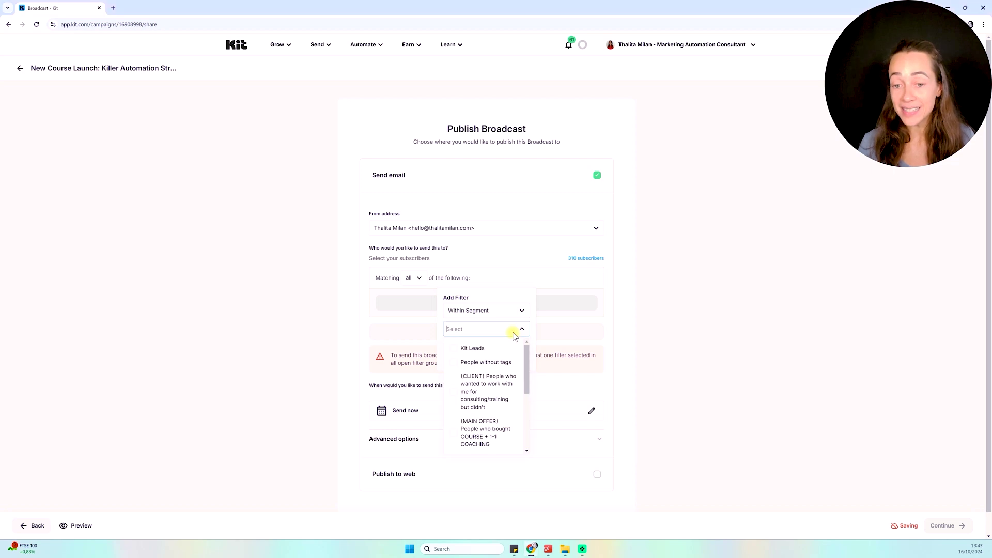
left_click(454, 348)
left_click(778, 280)
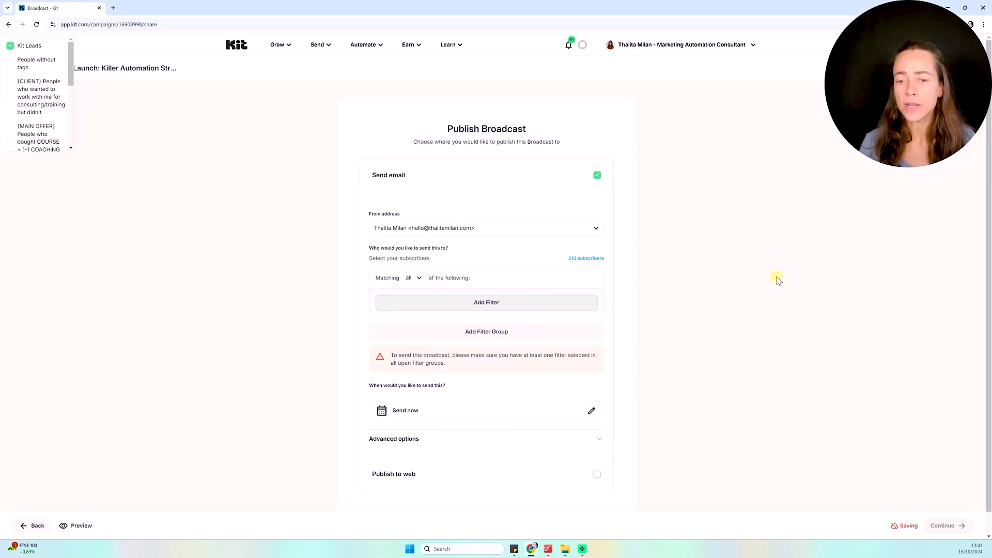
left_click(405, 301)
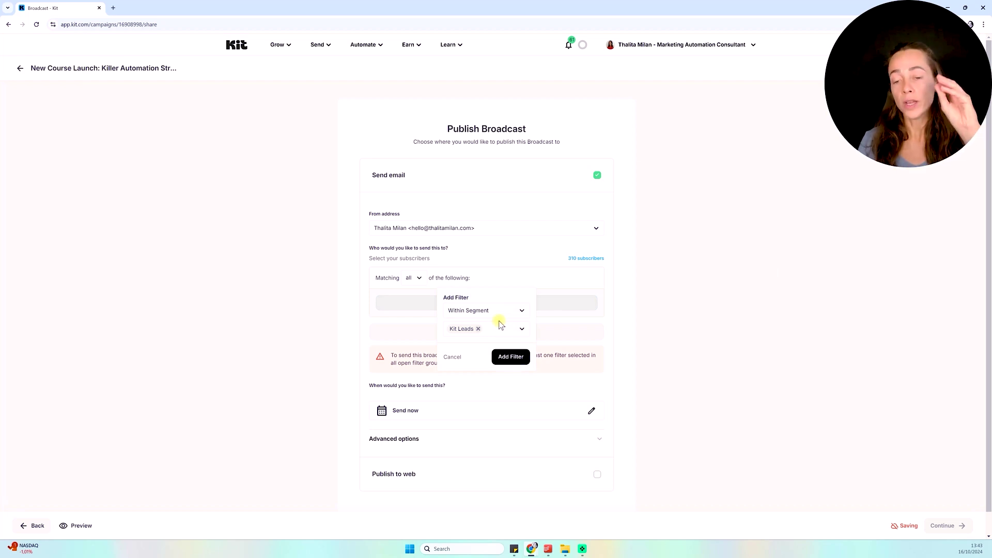
left_click(510, 357)
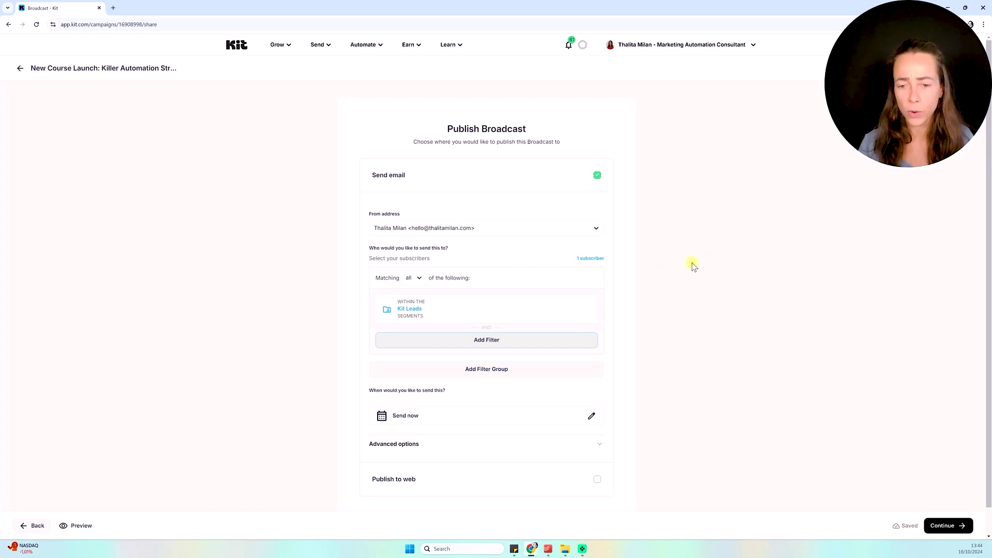
Step: Review the broadcast's publishing settings with the Kit Leads recipient filter and continue to the next stage
scroll(639, 262, "down", 1)
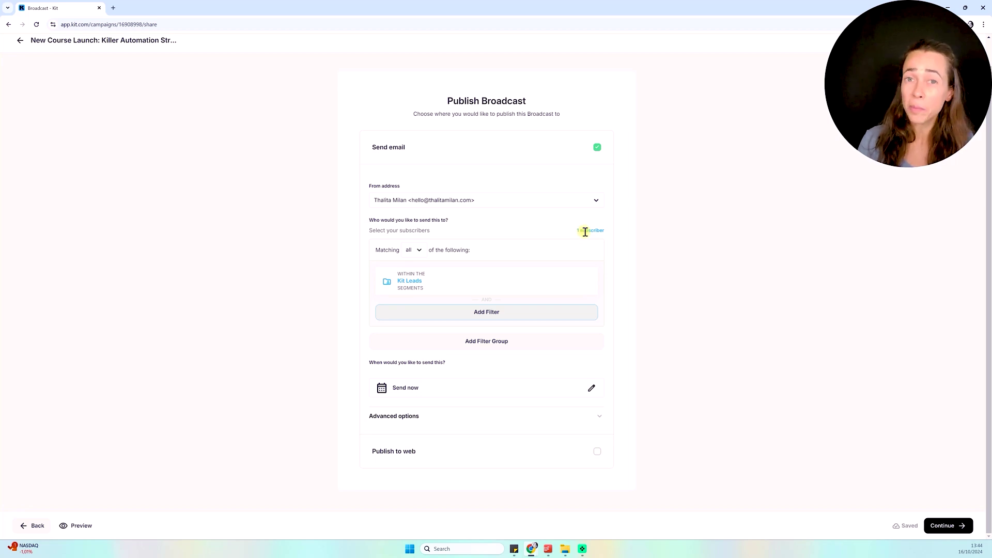
left_click(945, 526)
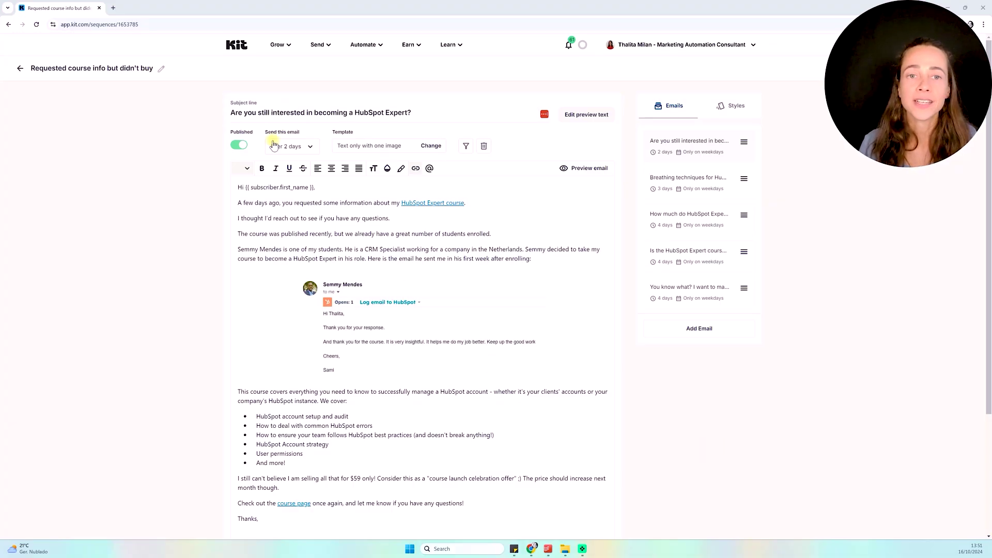
Step: Look at the second email, about breathing techniques, in the "Requested course info but didn't buy" sequence
left_click(317, 46)
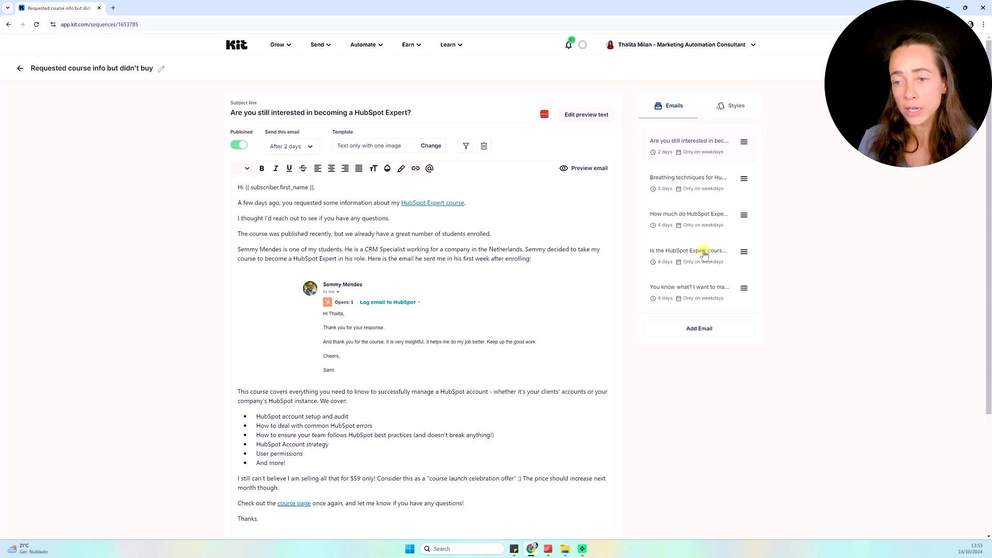
left_click(683, 178)
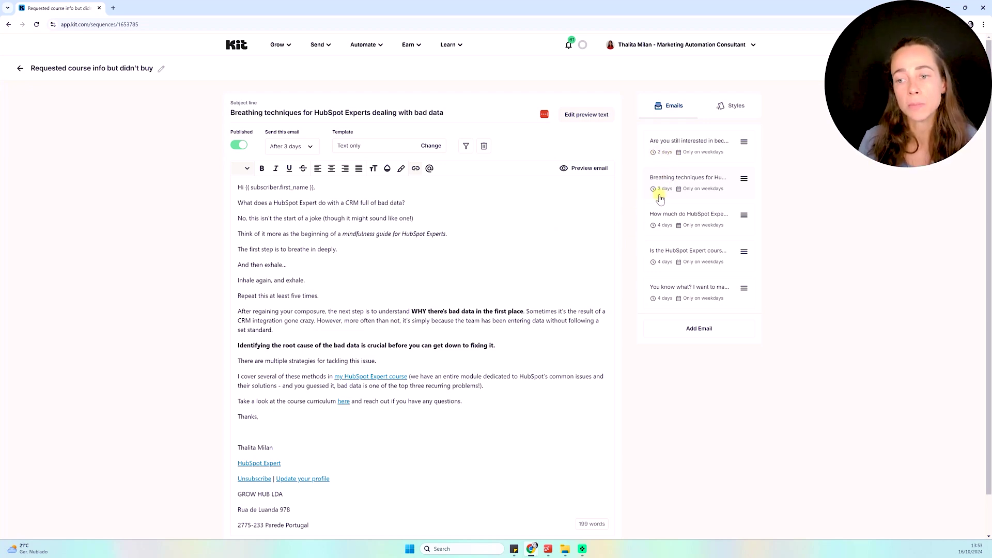
Step: Go to the Sequences page and create a new sequence from the Text only template
left_click(319, 45)
left_click(333, 122)
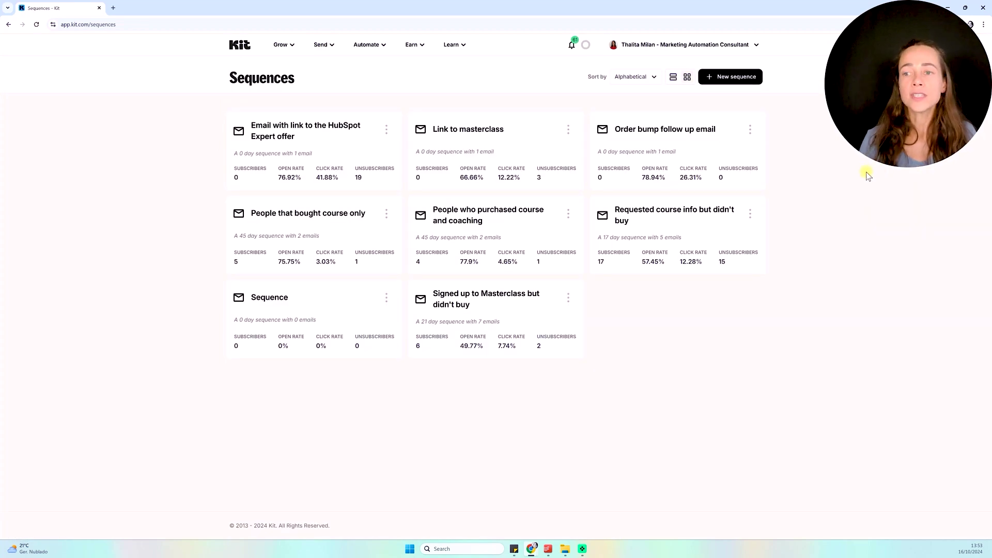
left_click(724, 78)
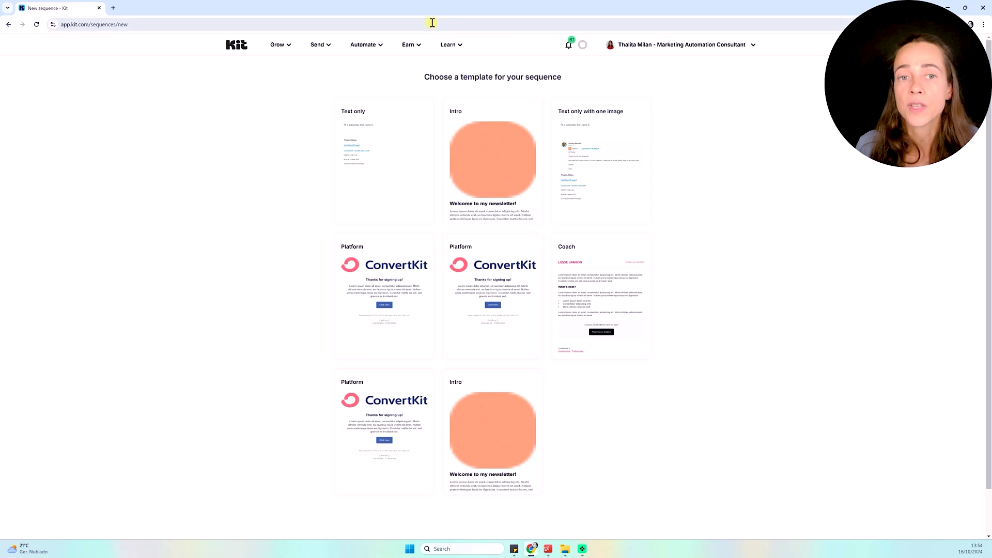
left_click(324, 45)
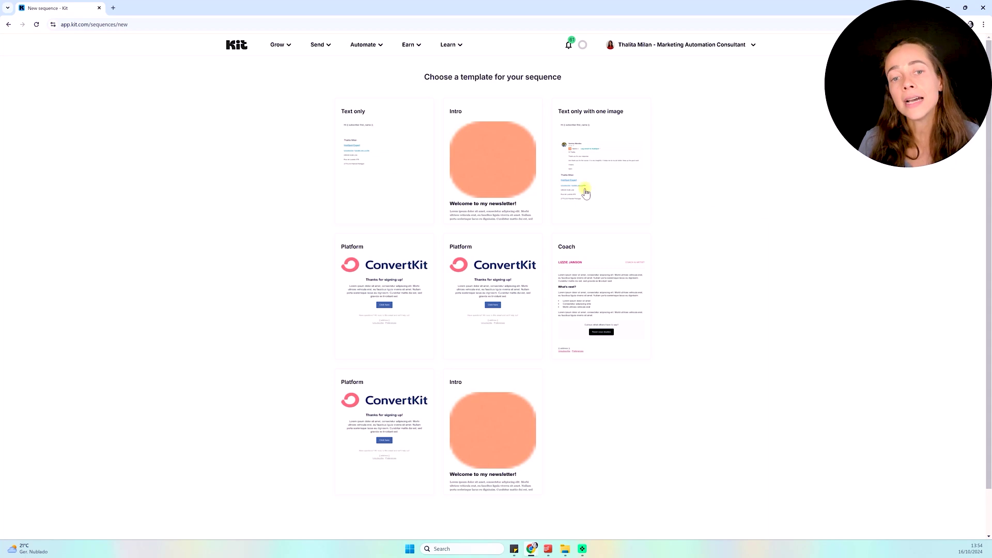
left_click(406, 176)
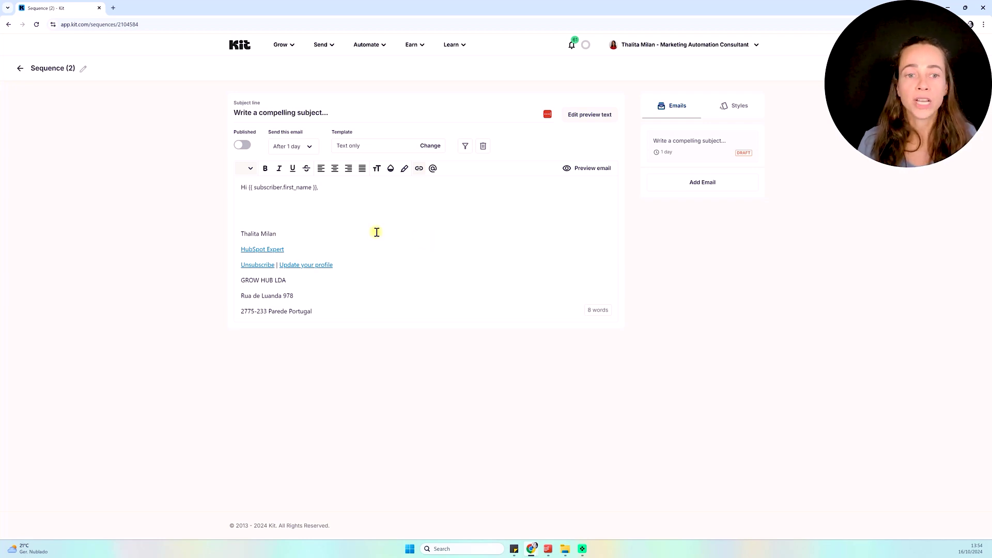
Step: Write "Text text text" below the greeting of the first email and set its subject line to "Email 1"
left_click(264, 206)
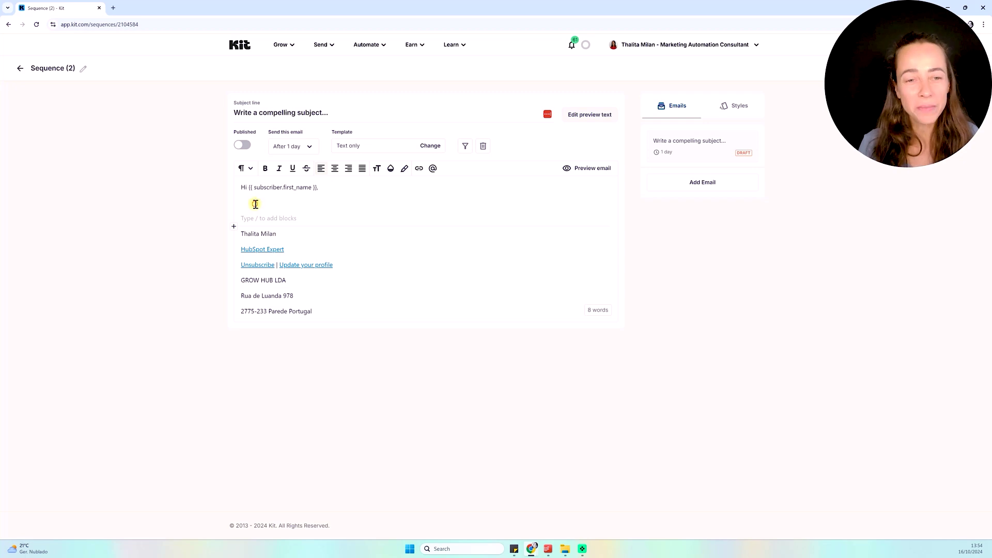
left_click(254, 203)
type("Text text text")
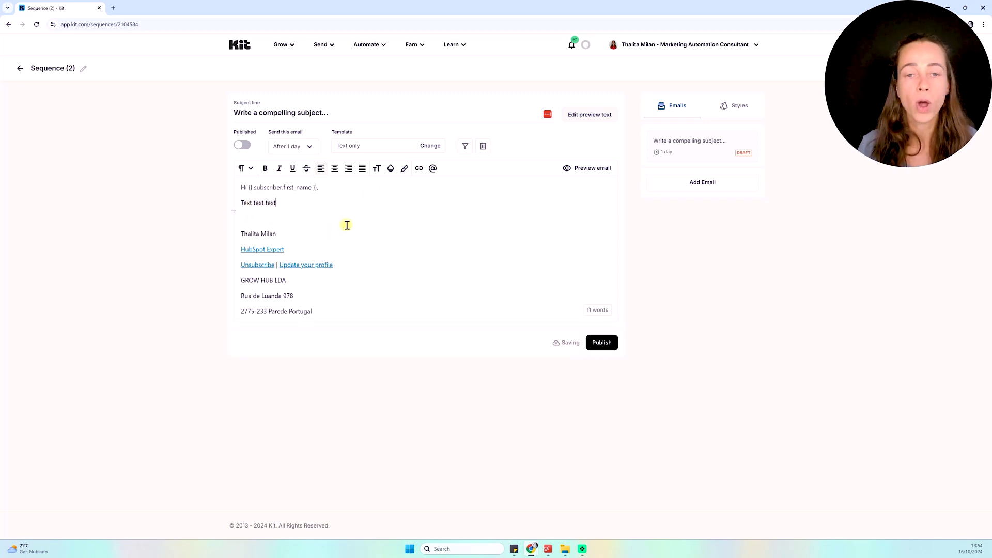
left_click(331, 111)
left_click_drag(304, 112, 237, 105)
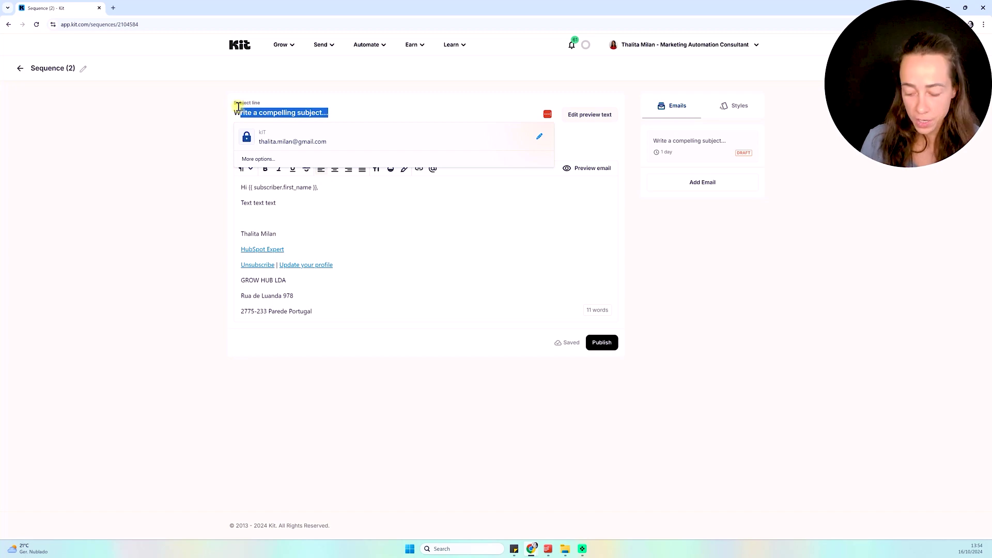
key("BackSpace")
type("Email 1")
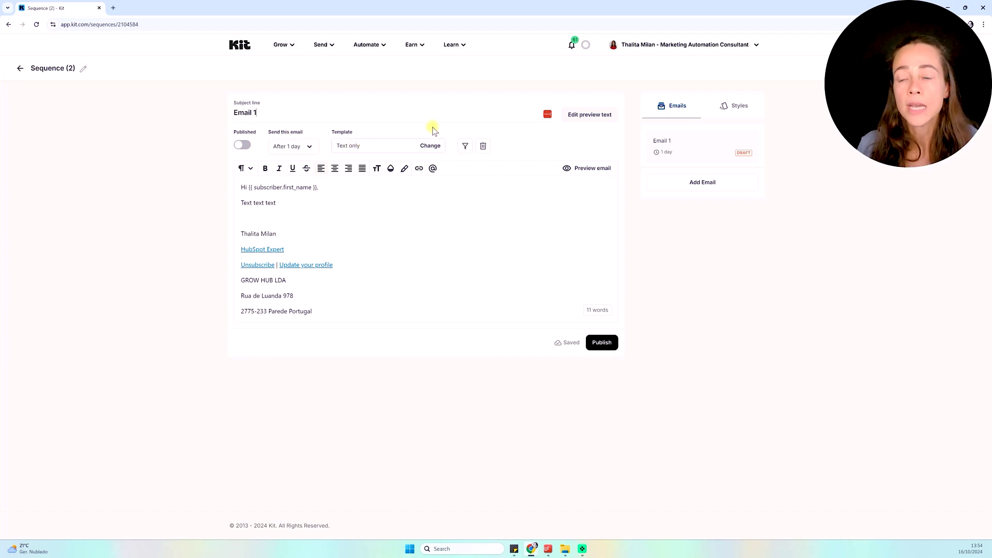
Step: Add a second email to the sequence and schedule it 5 days after the last email
left_click(715, 184)
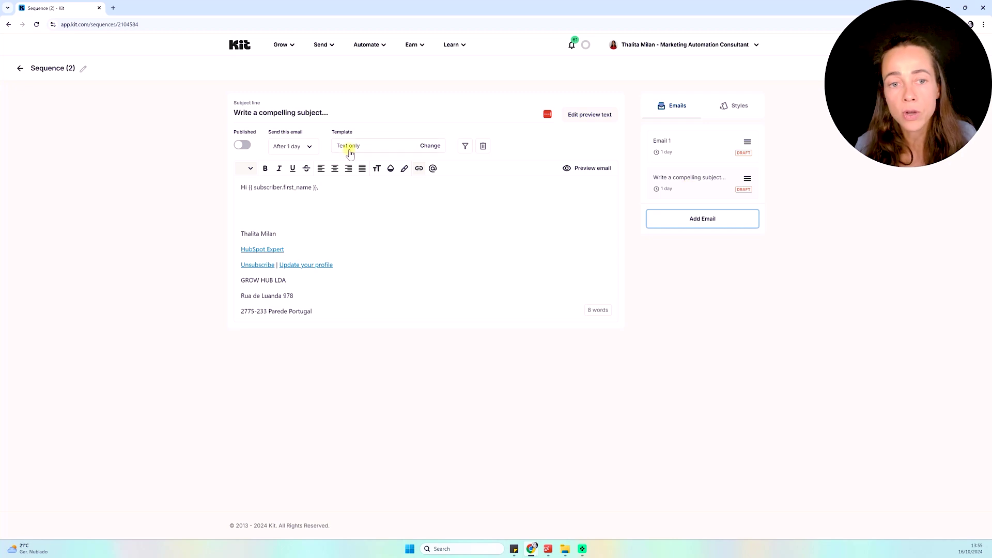
left_click(298, 149)
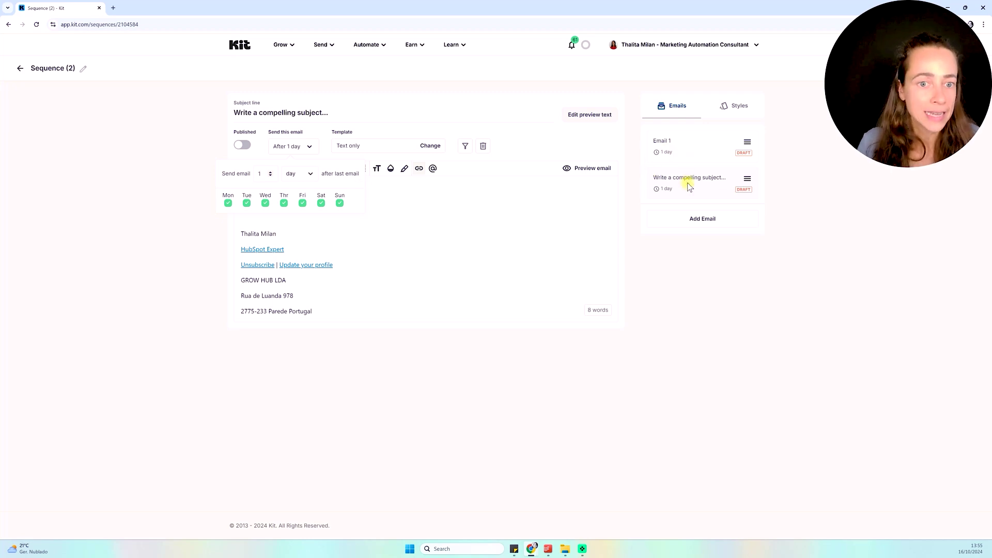
left_click(270, 172)
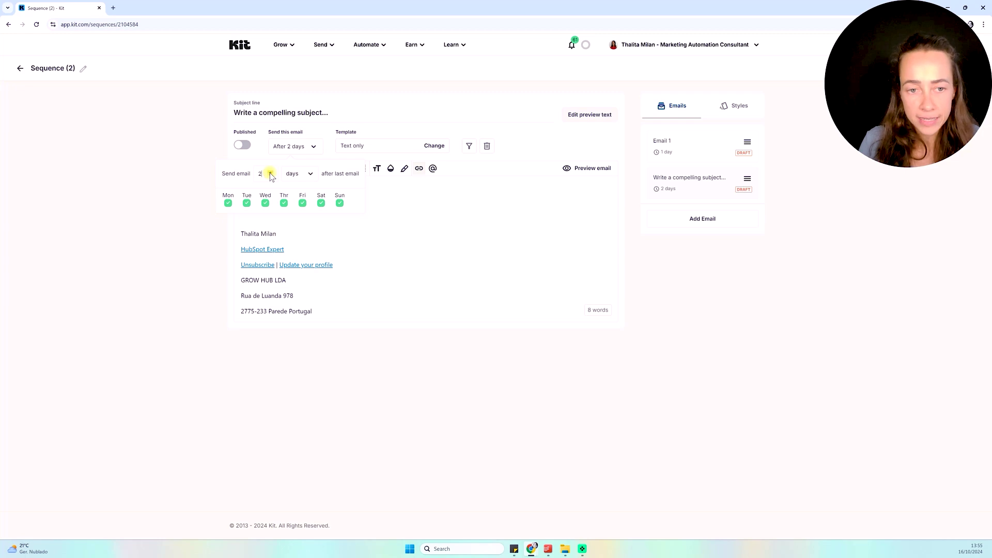
left_click(270, 172)
left_click(270, 172)
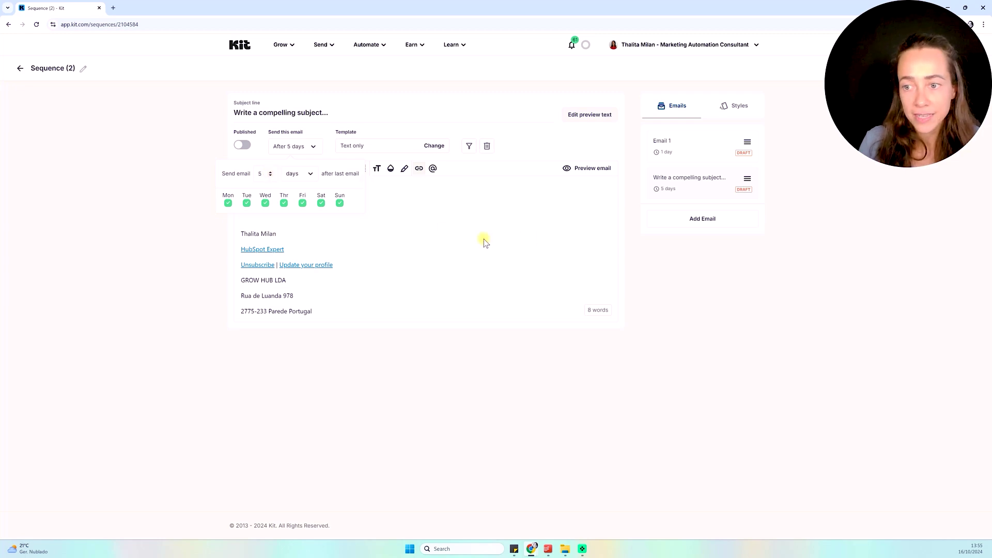
left_click(699, 184)
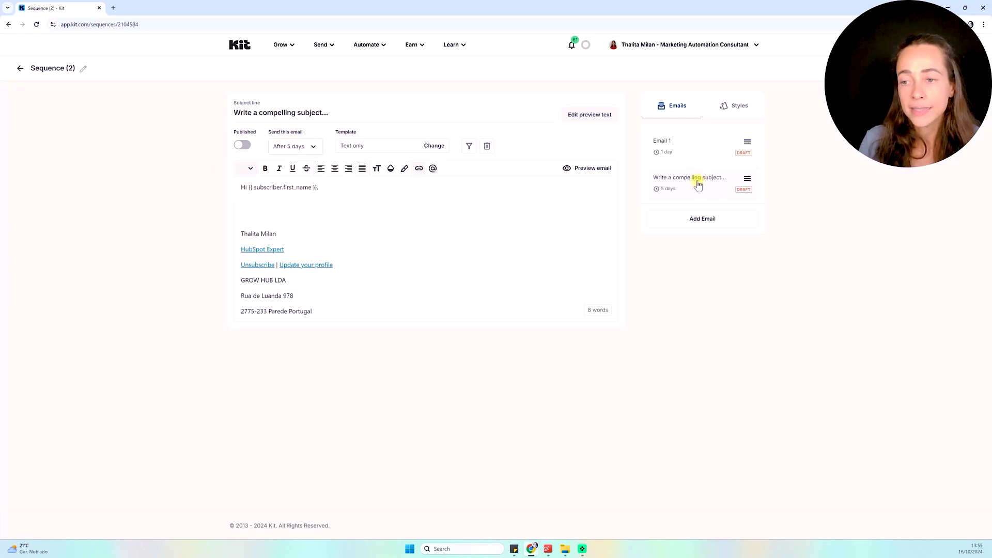
Step: Set the second email's subject line to "Email 2" and write "tex text text" below its greeting
left_click(276, 115)
left_click_drag(337, 114, 235, 115)
type("W")
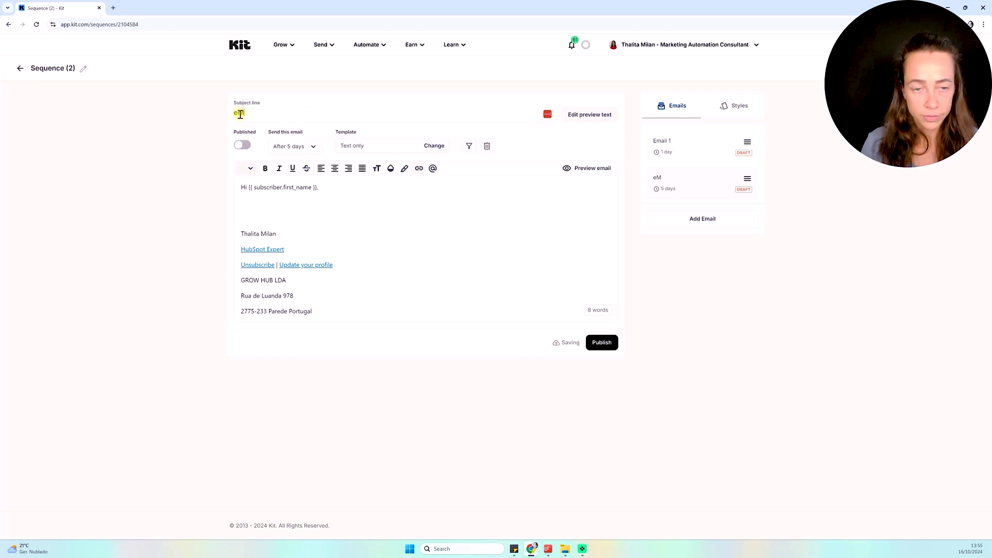
type("mail 2")
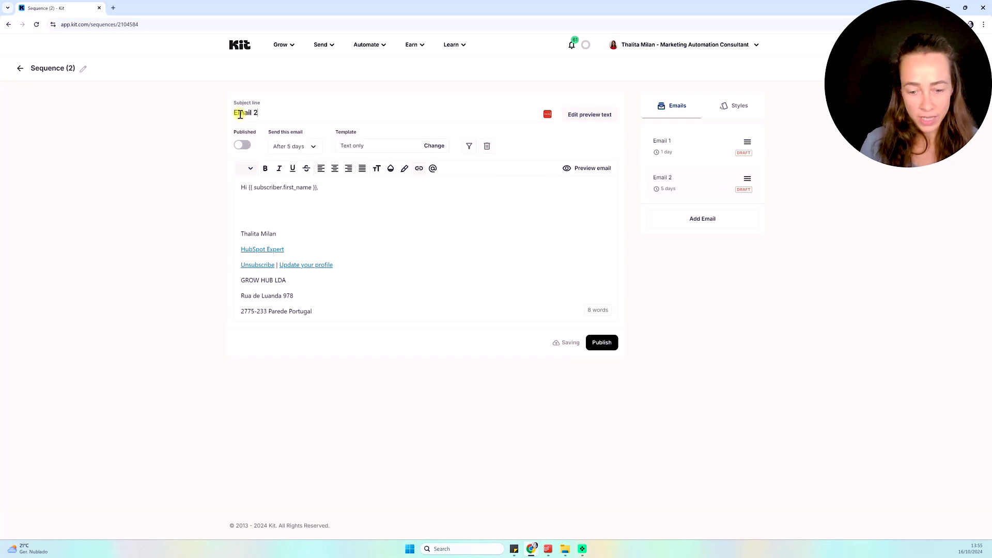
left_click(346, 214)
left_click(336, 204)
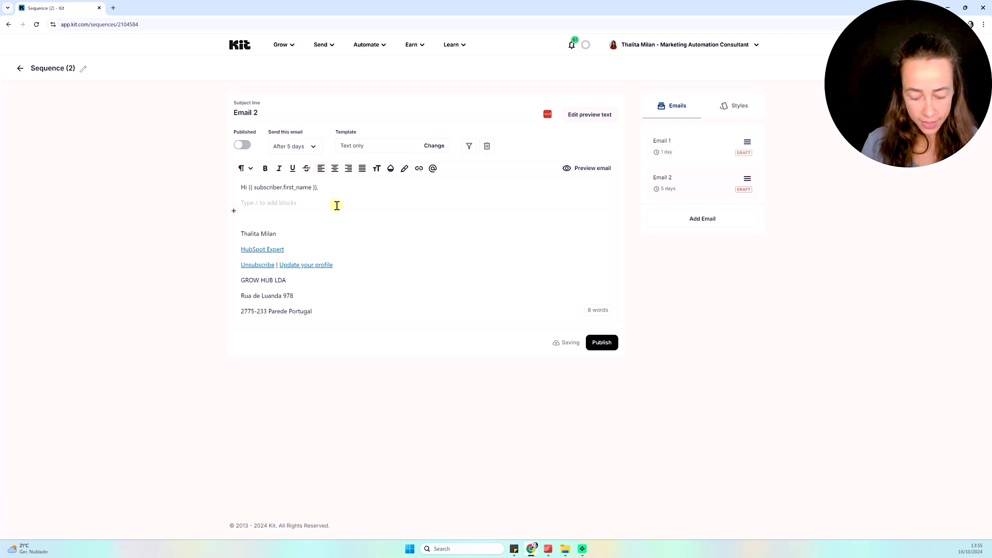
type("tex text")
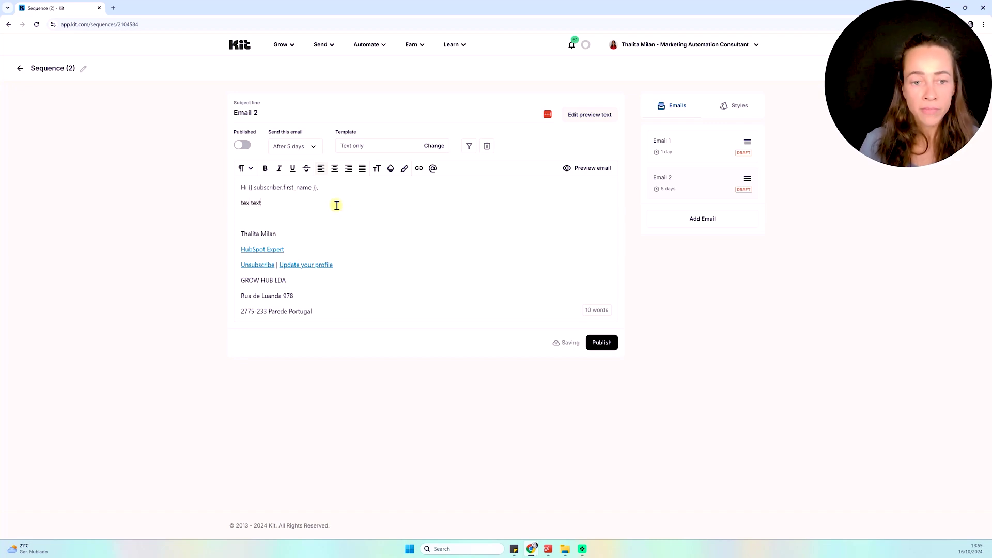
type(" tezt")
key("BackSpace")
key("BackSpace")
type("xt")
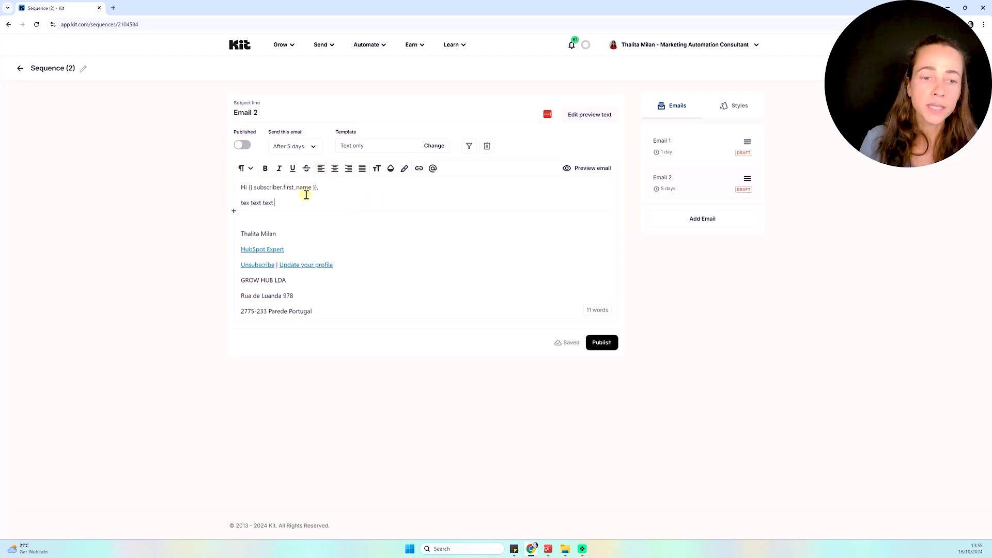
Step: Look over the content blocks available for Email 2 and its send-day timing options
left_click(234, 211)
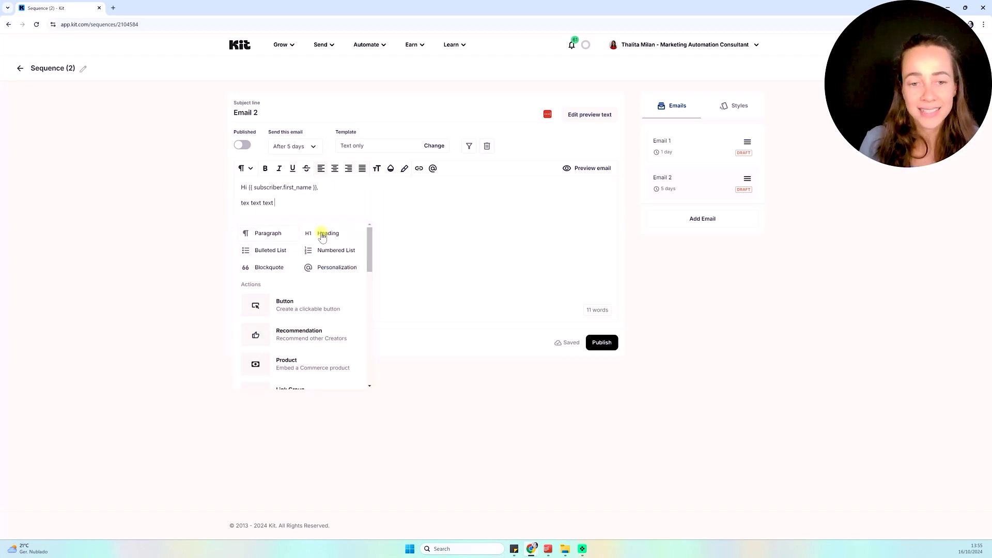
left_click(404, 211)
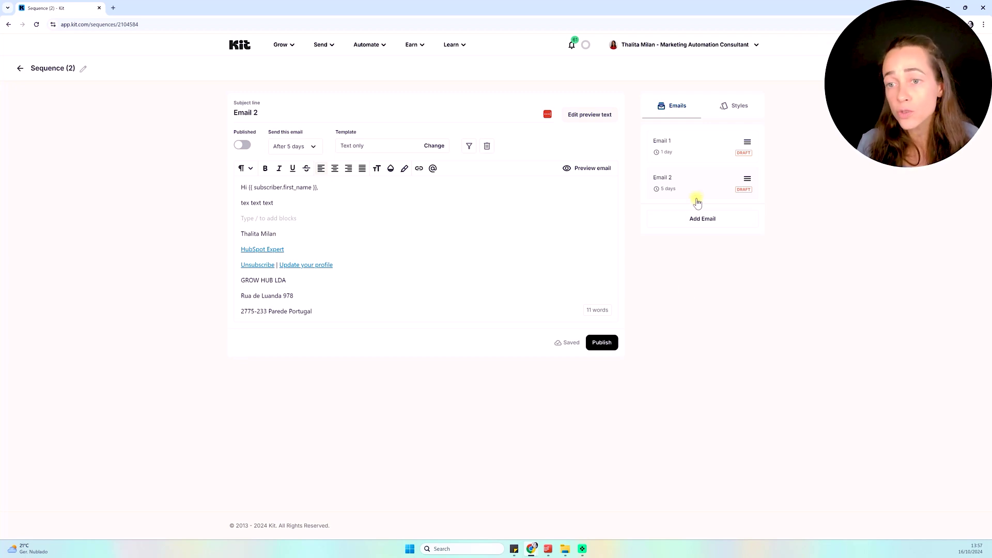
left_click(295, 146)
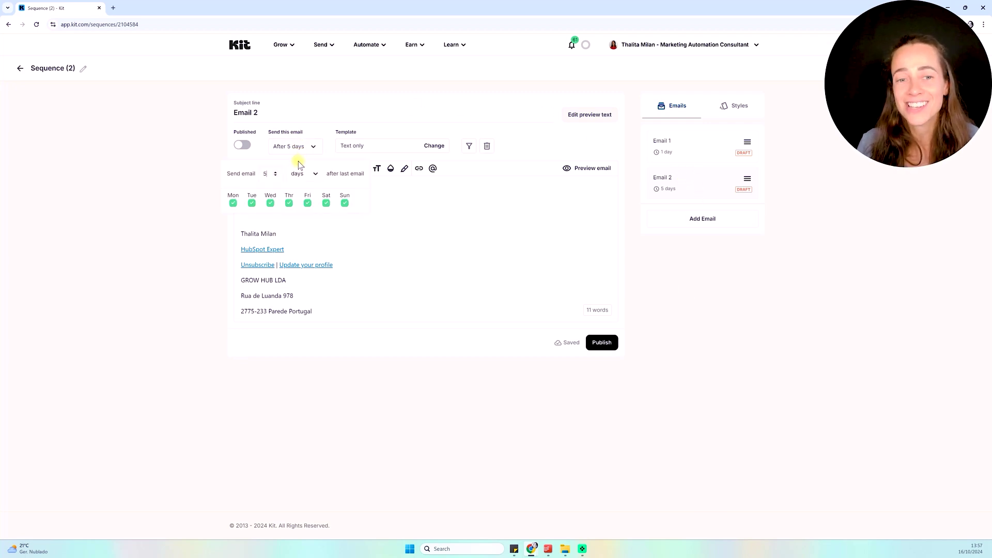
left_click(754, 273)
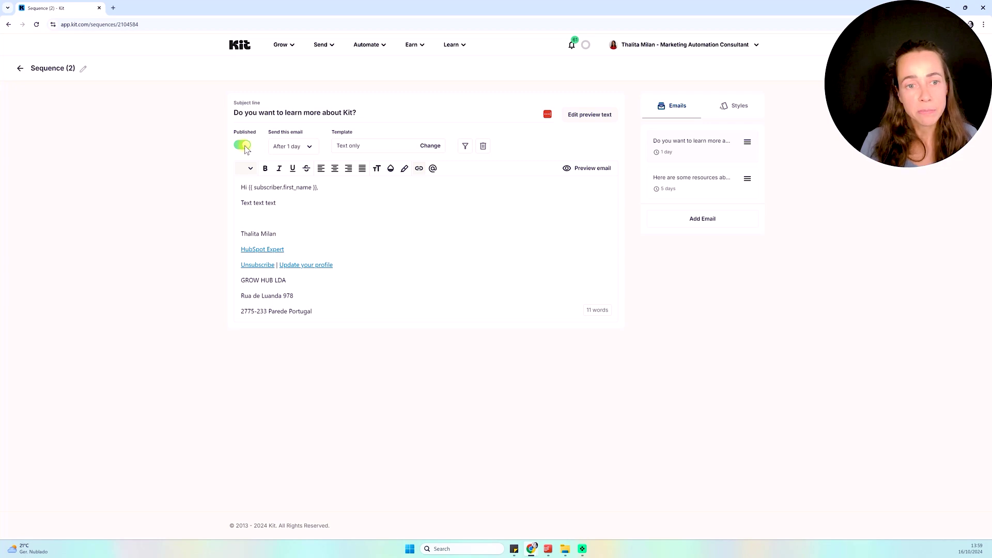
Step: Check the sequence's second email, and look over the existing automations on the Visual Automations page
left_click(692, 178)
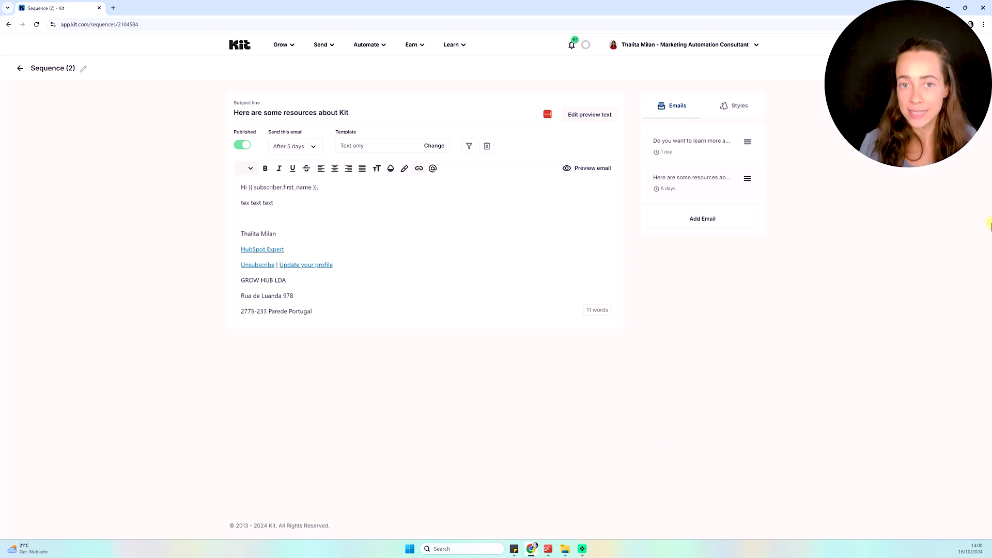
left_click(359, 44)
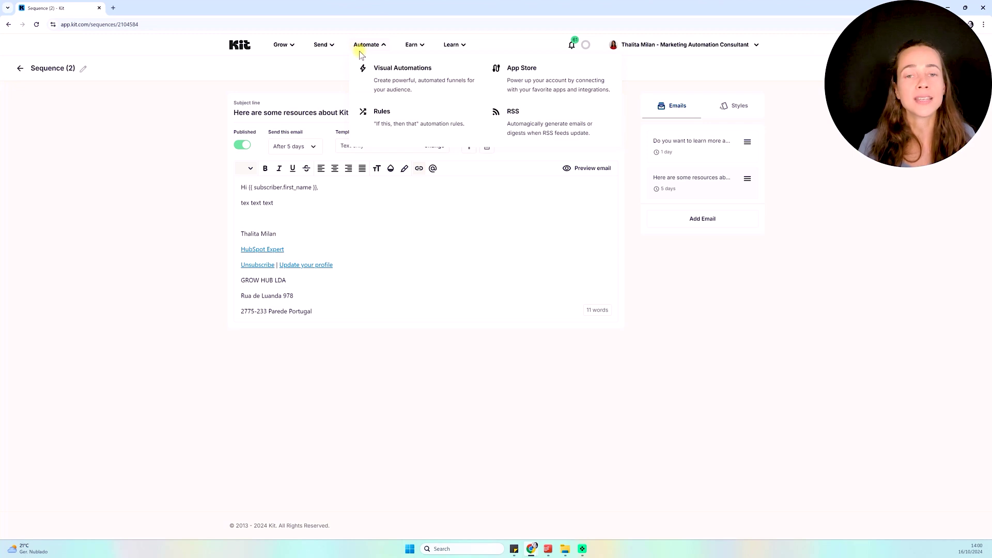
left_click(385, 71)
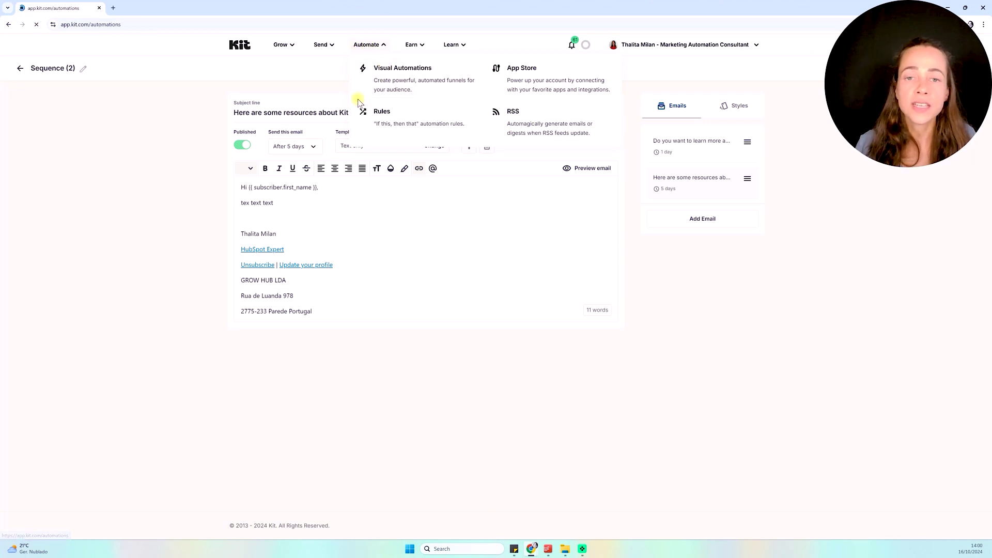
scroll(782, 286, "down", 1)
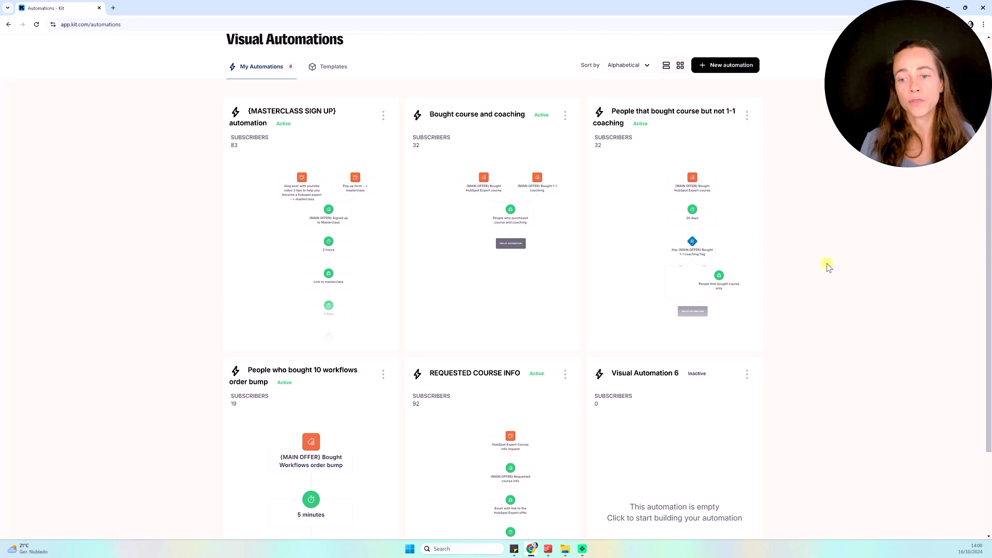
scroll(826, 264, "up", 1)
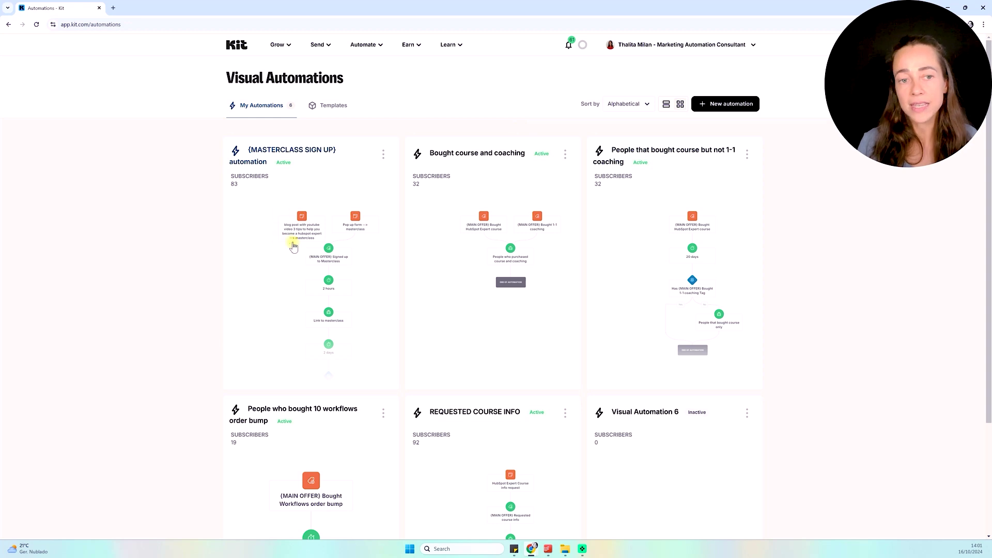
scroll(799, 247, "down", 1)
scroll(827, 243, "down", 3)
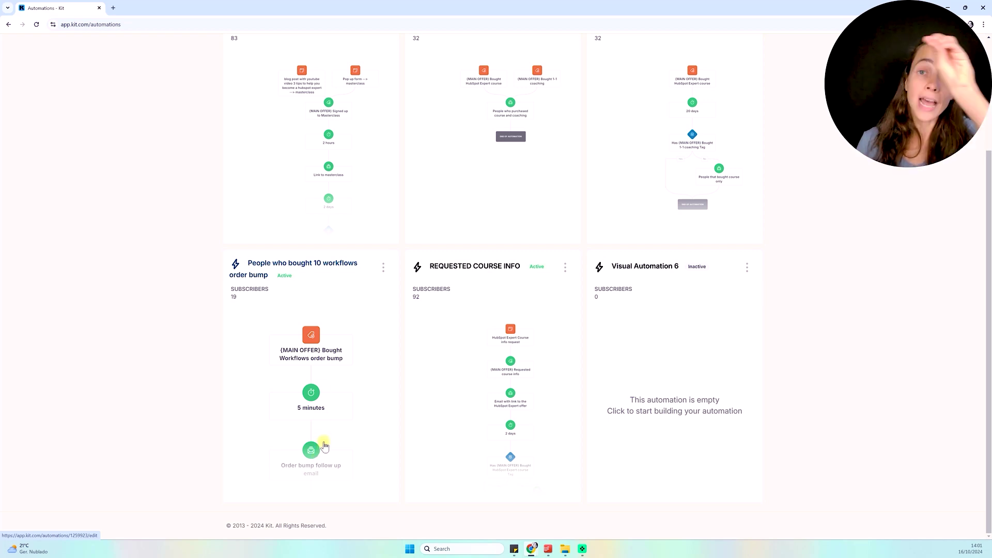
scroll(835, 351, "up", 3)
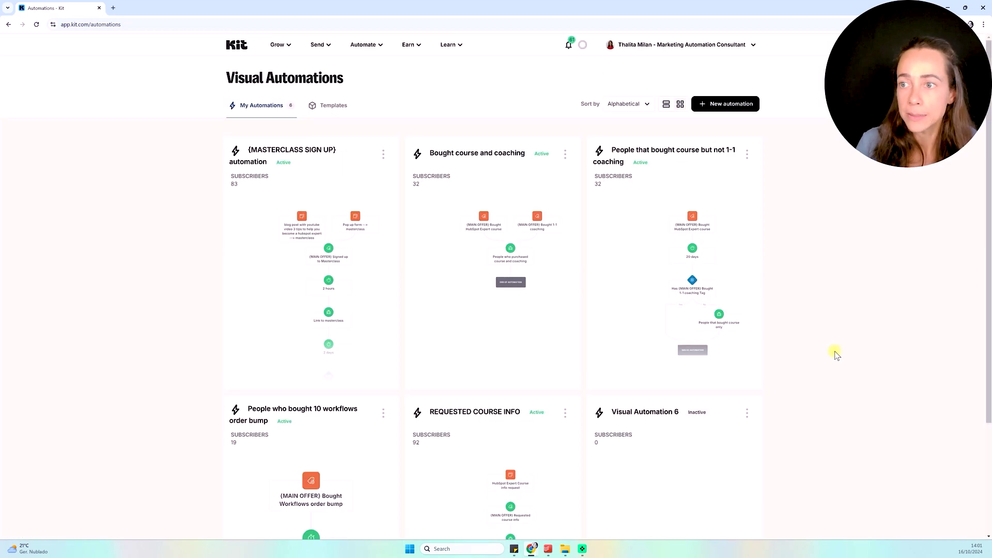